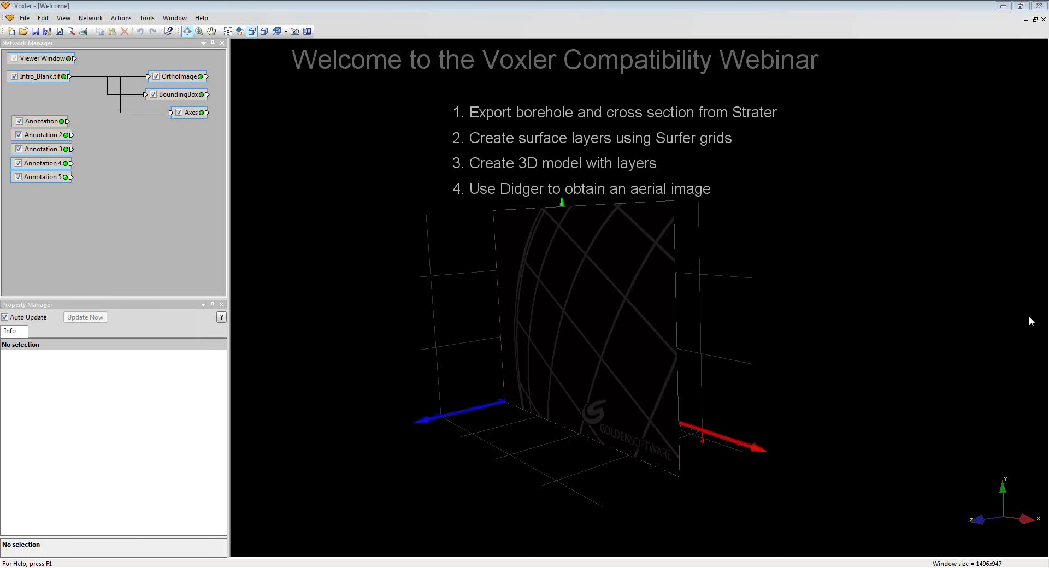
# - Switch to Strater and open the Lithology table
pyautogui.click(225, 566)
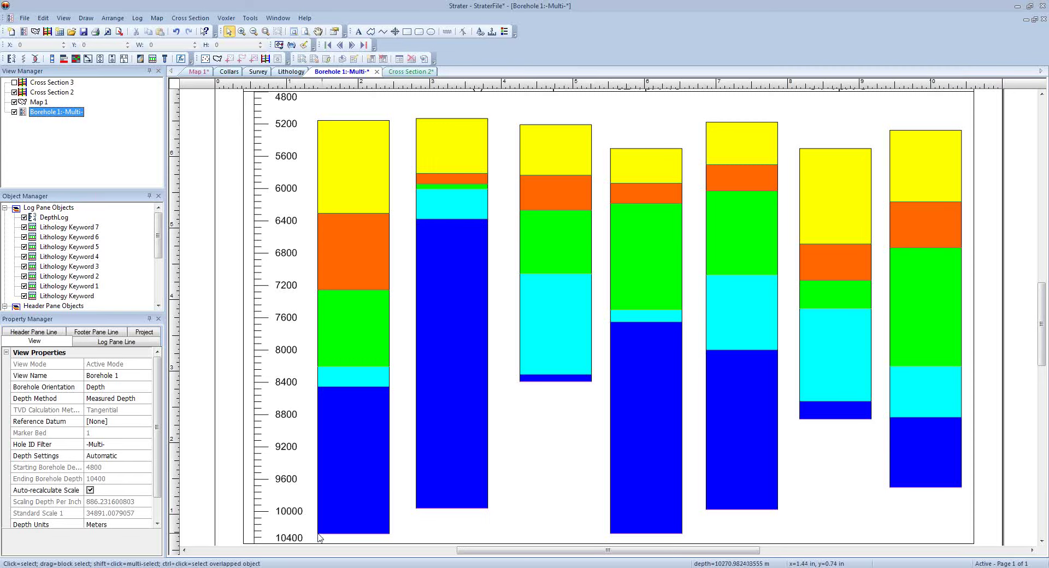
pyautogui.keyDown('ctrl'); pyautogui.scroll(-1, 566, 288); pyautogui.keyUp('ctrl')
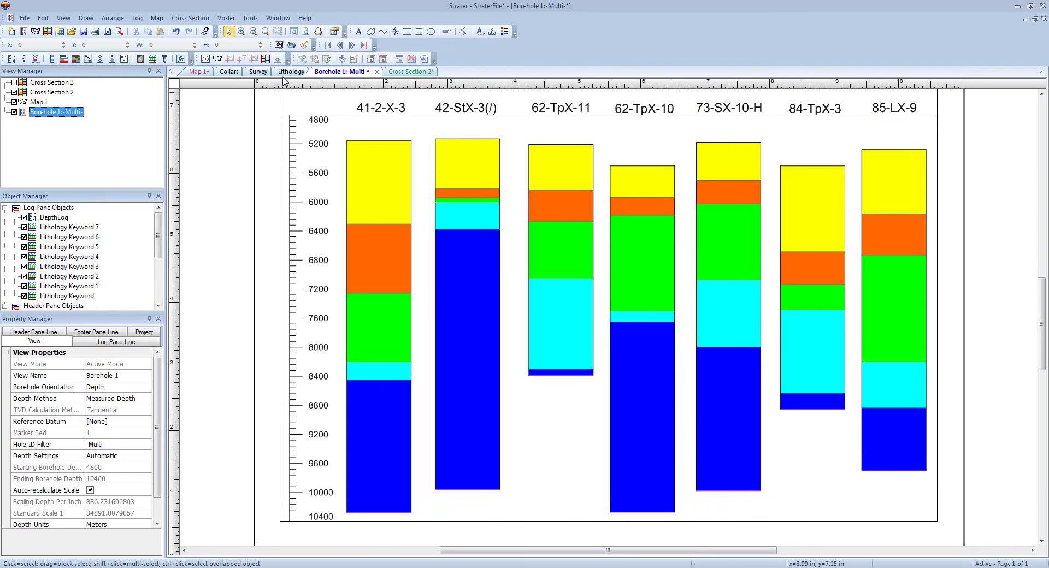
pyautogui.click(291, 71)
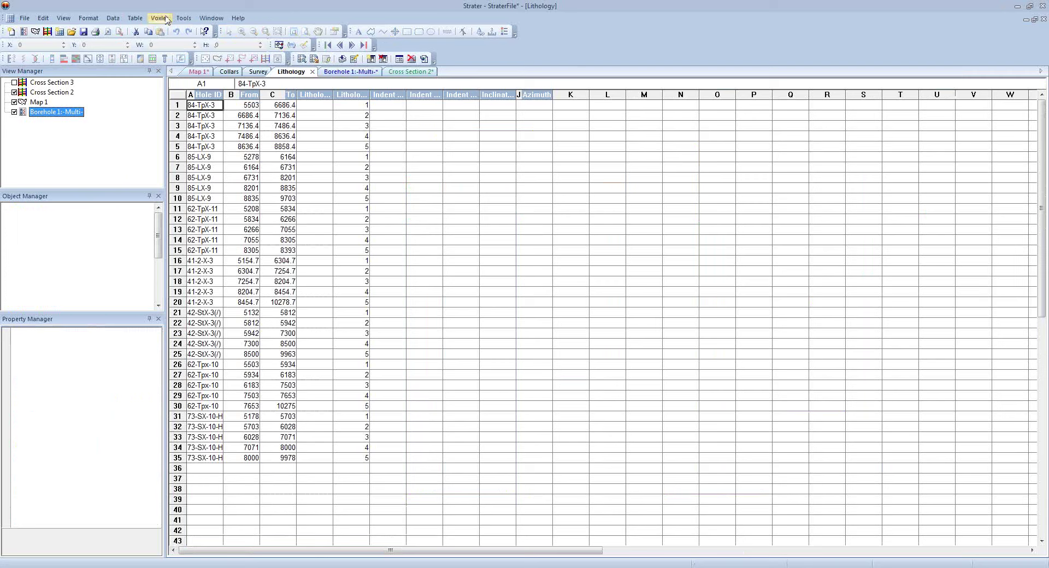
# - Create a WellRender in Voxler for all boreholes, with survey-table inclination and azimuth and Lithology Description as well color data
pyautogui.click(166, 19)
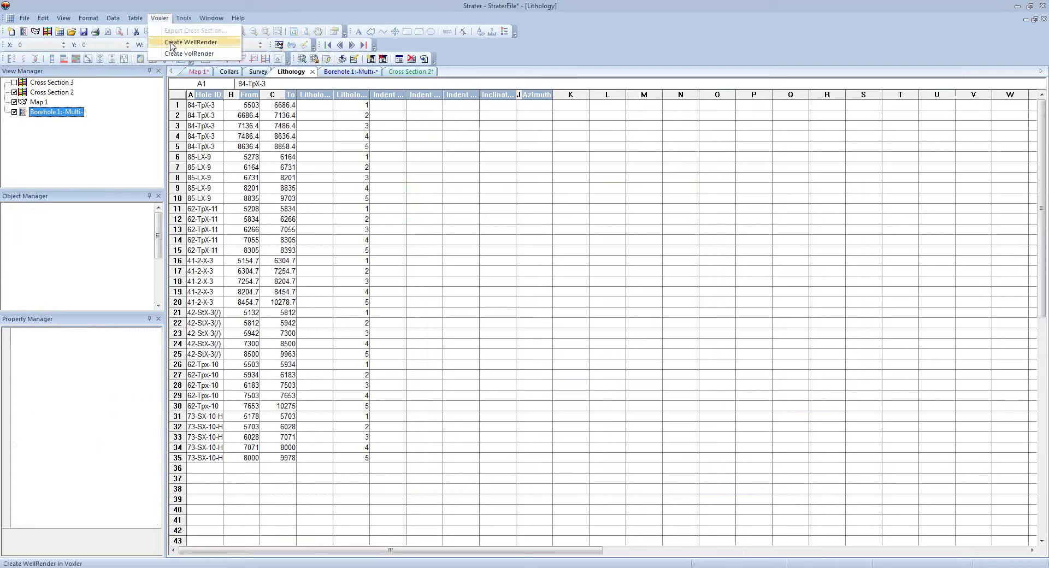
pyautogui.click(171, 43)
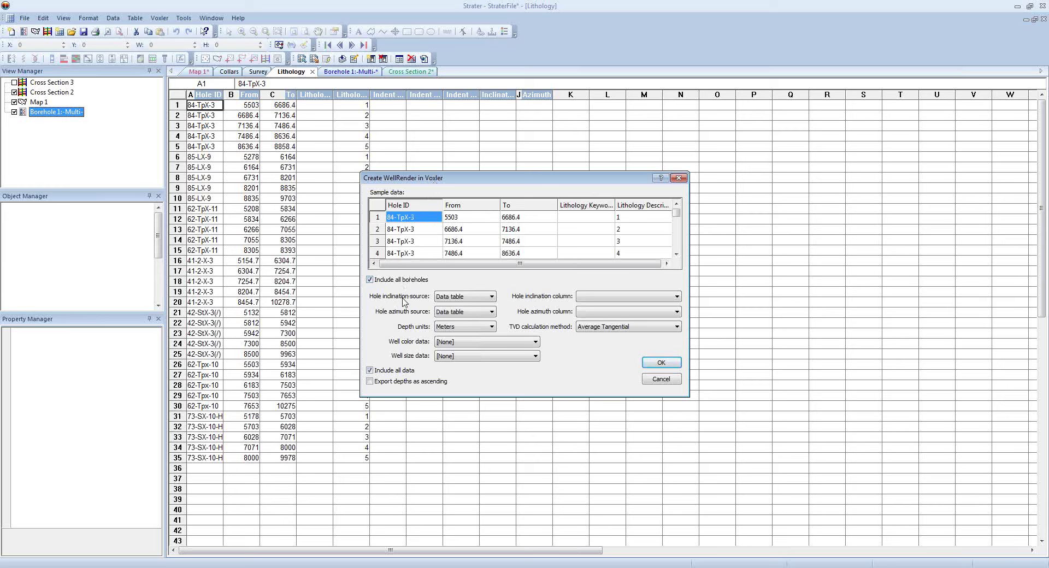
pyautogui.click(443, 297)
pyautogui.click(449, 329)
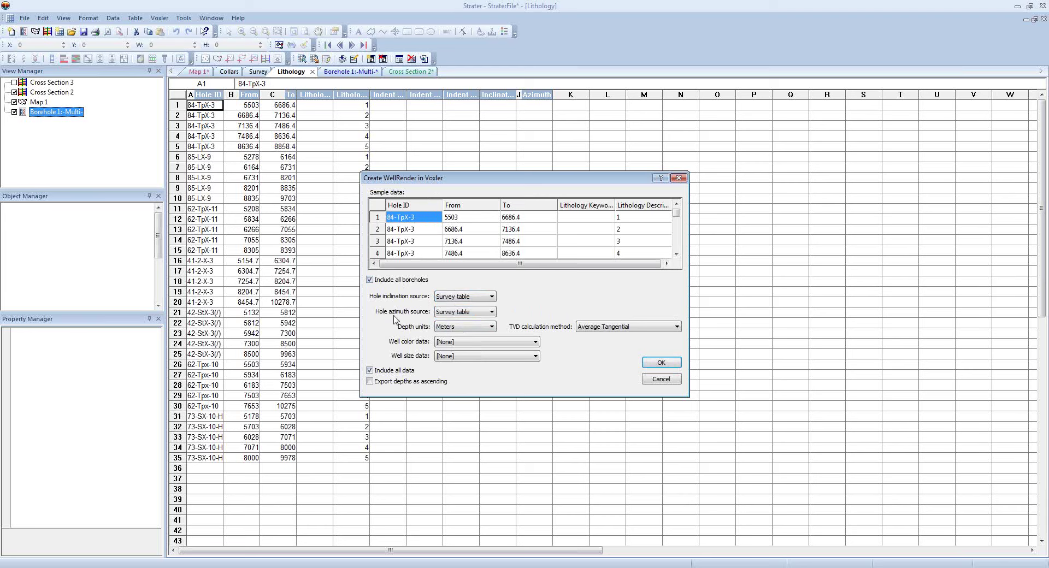
pyautogui.click(440, 344)
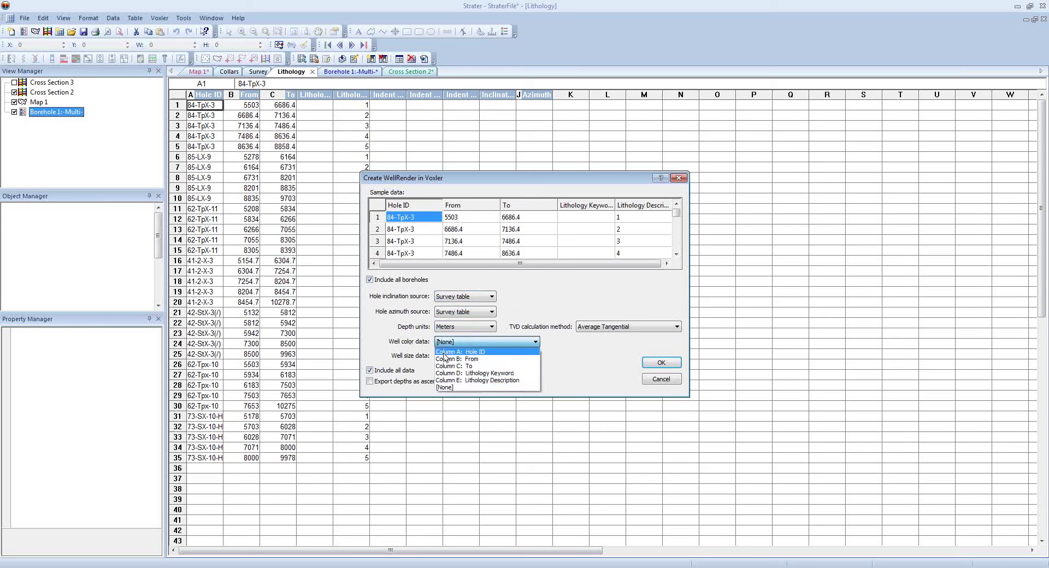
pyautogui.click(448, 383)
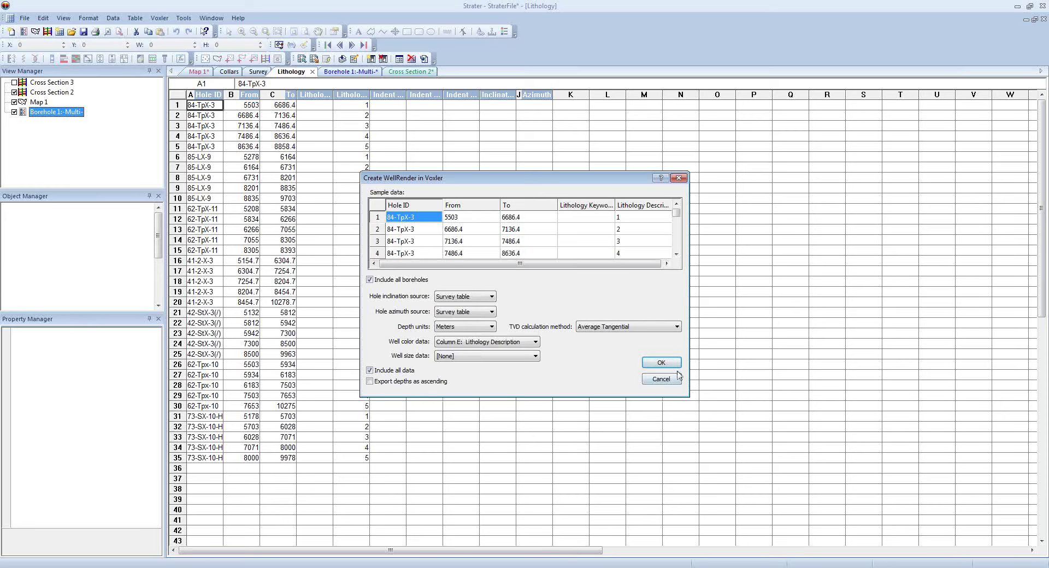
pyautogui.click(661, 363)
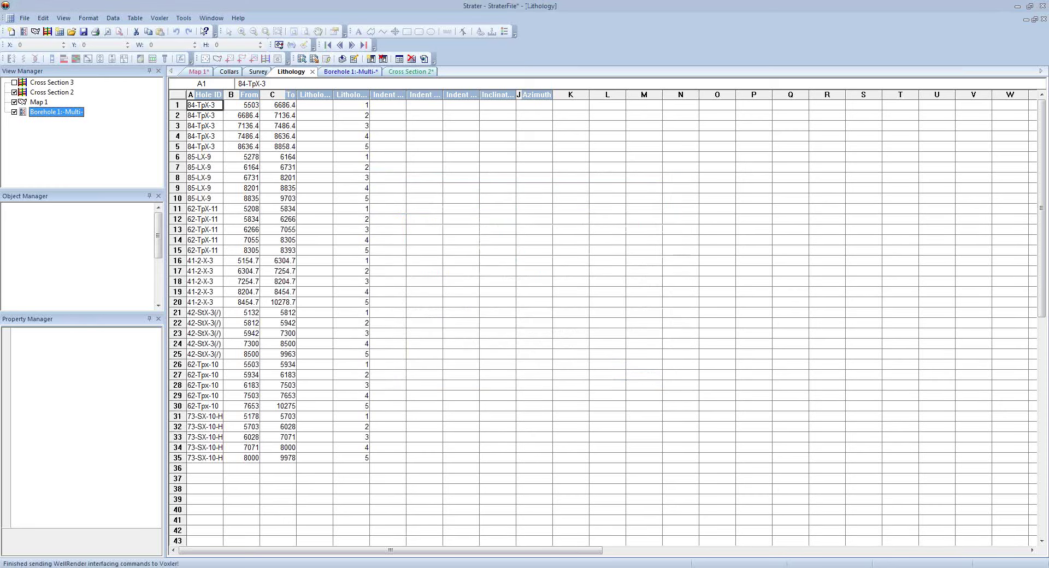
# - Switch to Voxler and close it without saving the Welcome project
pyautogui.hotkey('alt', 'Tab')
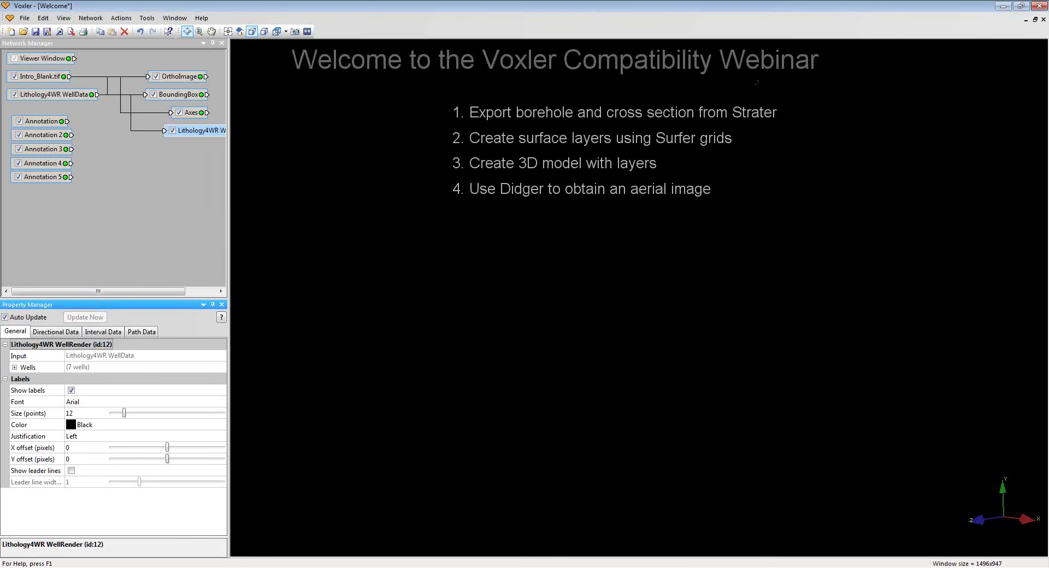
pyautogui.click(1036, 6)
pyautogui.click(523, 313)
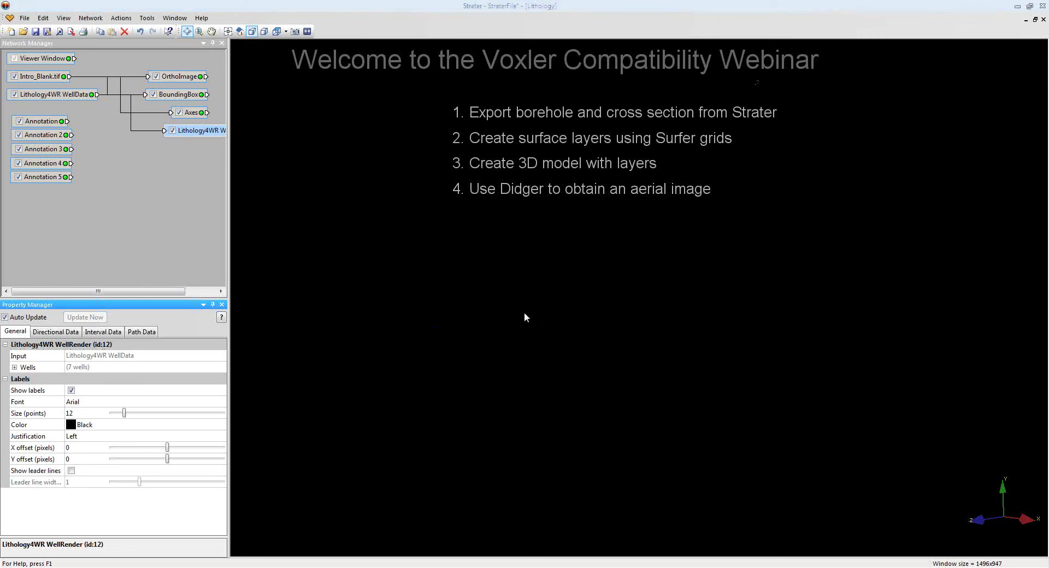
# - Try a WellRender with survey-table inclination and azimuth and no well color data, and close the untitled Voxler project without saving
pyautogui.click(160, 18)
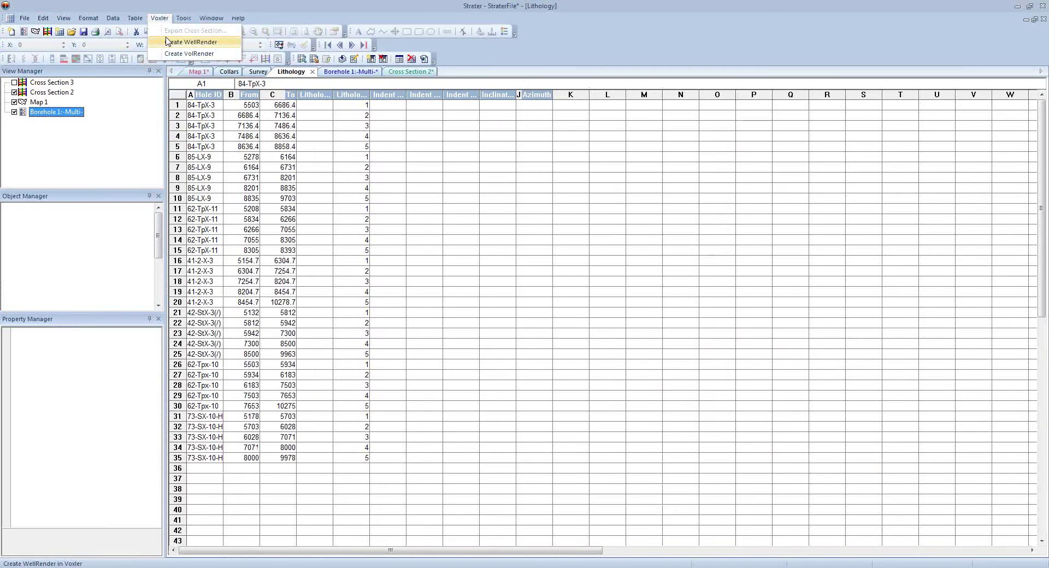
pyautogui.click(168, 41)
pyautogui.click(468, 297)
pyautogui.click(466, 320)
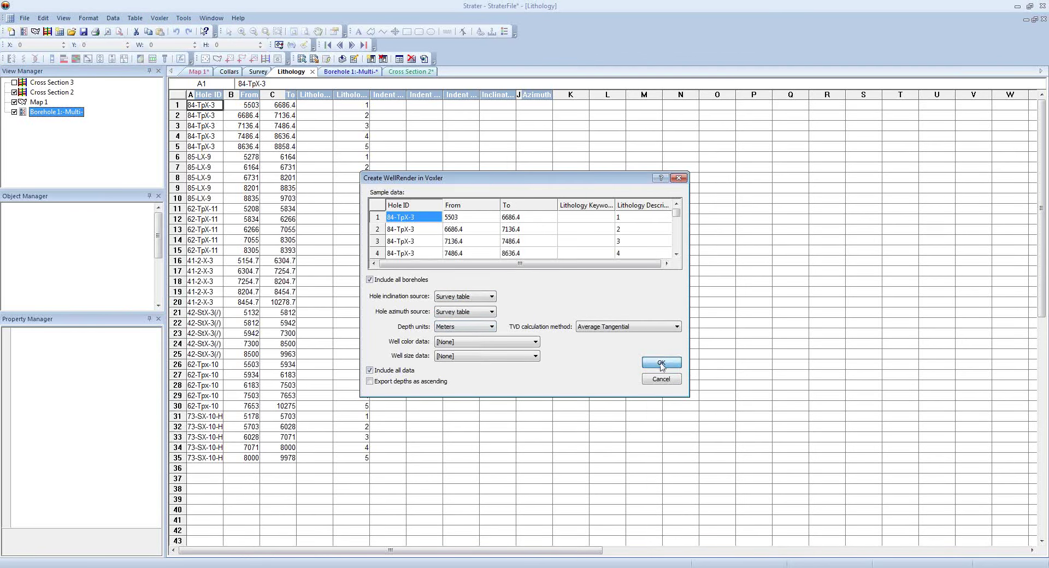
pyautogui.click(661, 362)
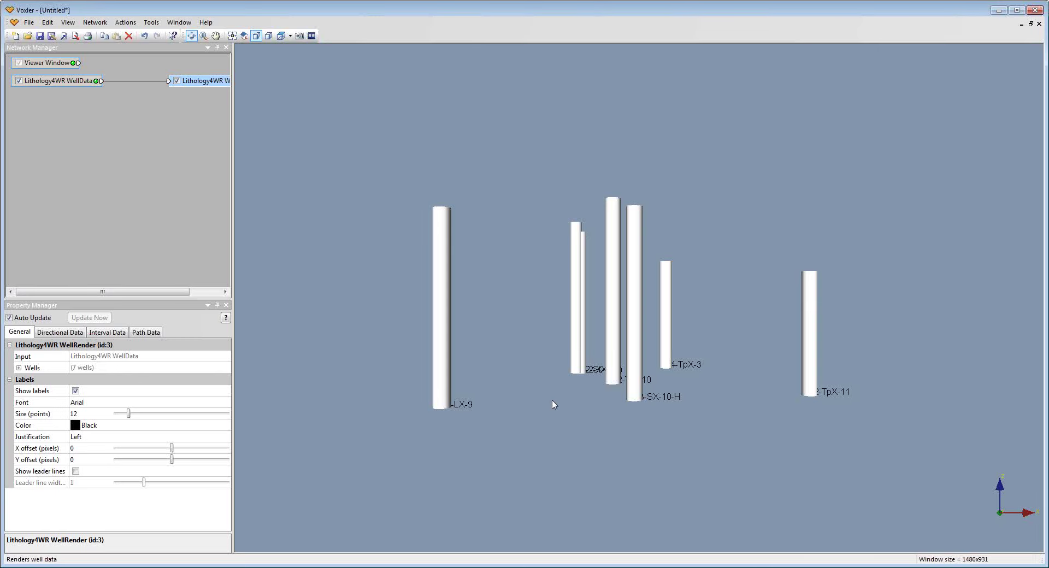
pyautogui.click(1035, 10)
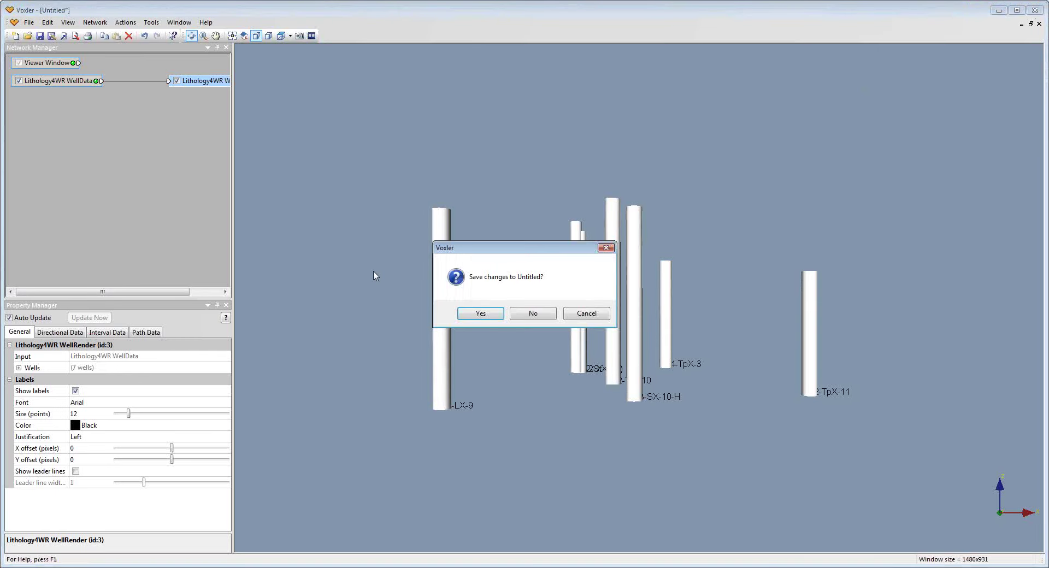
pyautogui.click(534, 315)
# - Create a WellRender from the Lithology table, colored by Column E: Lithology Description, with inclination and azimuth from the survey table
pyautogui.click(158, 18)
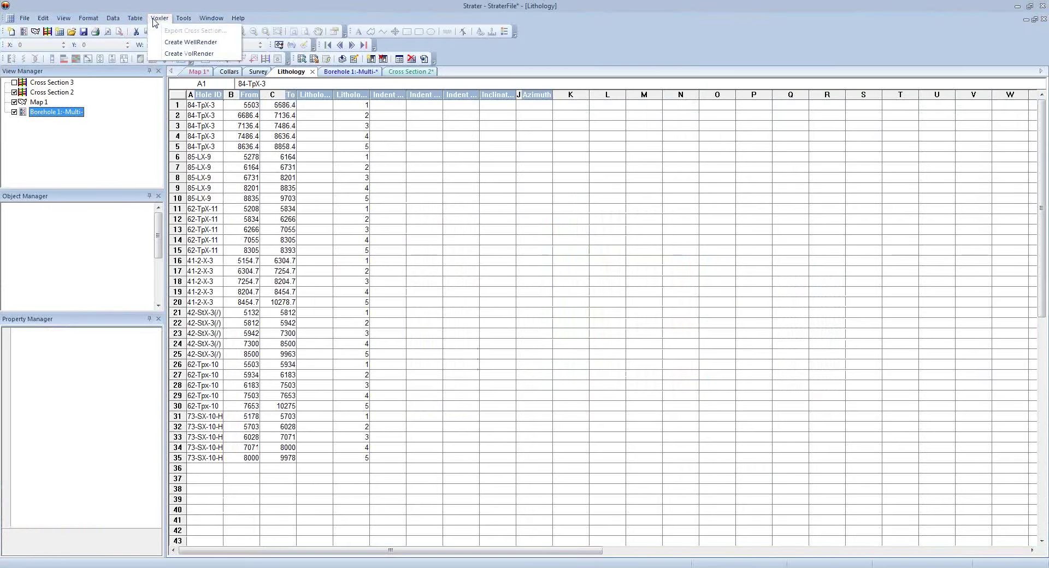
pyautogui.click(191, 43)
pyautogui.click(476, 357)
pyautogui.click(476, 345)
pyautogui.click(476, 346)
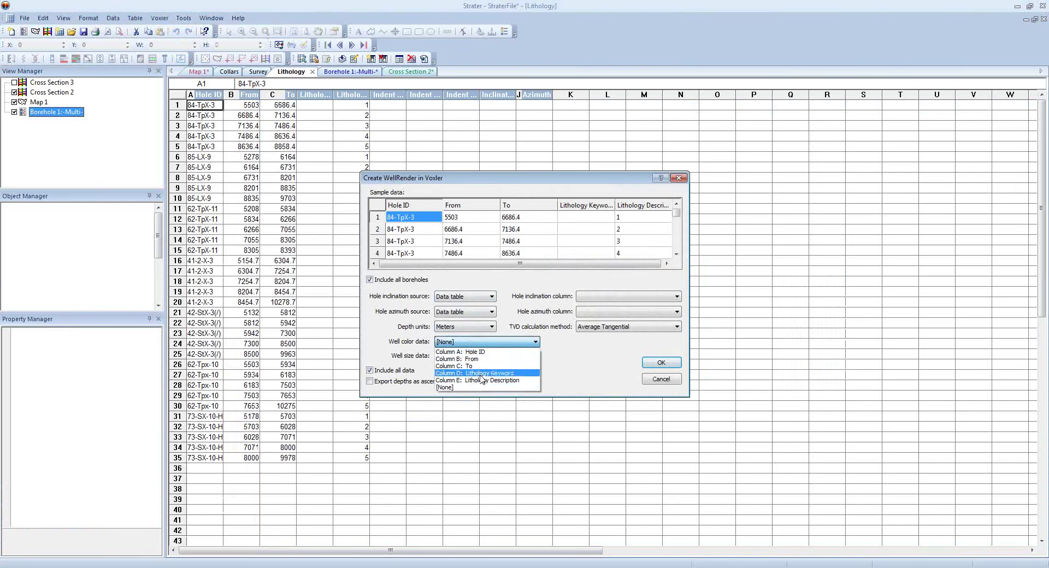
pyautogui.click(486, 380)
pyautogui.click(471, 296)
pyautogui.click(470, 321)
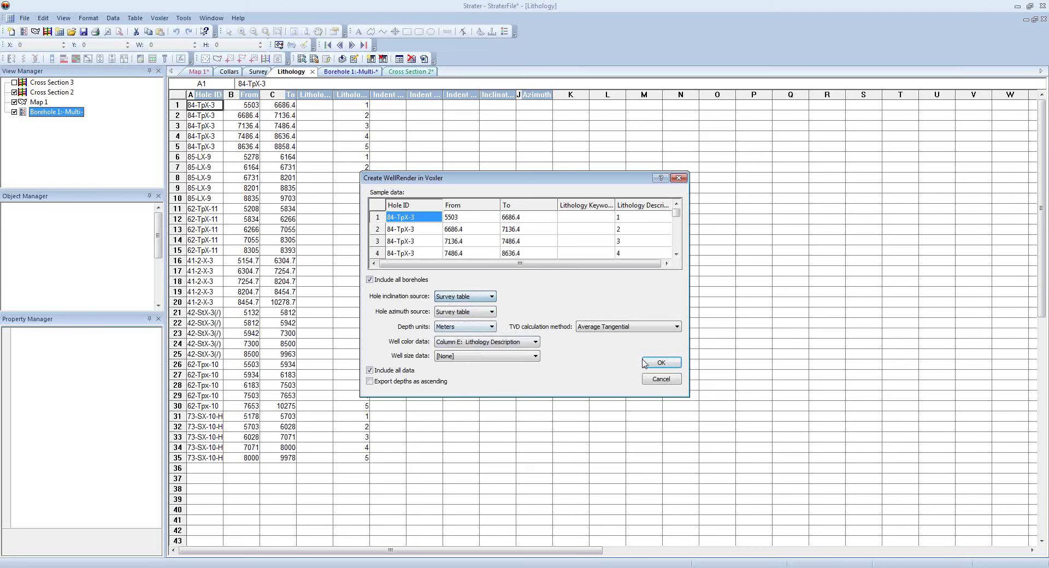
pyautogui.click(658, 363)
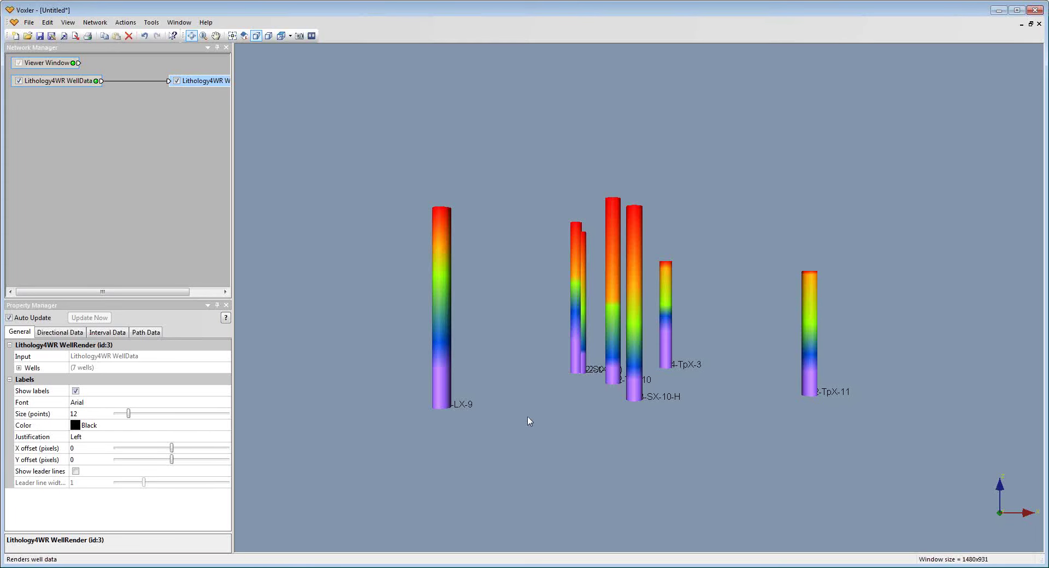
pyautogui.moveTo(528, 420); pyautogui.dragTo(590, 265)
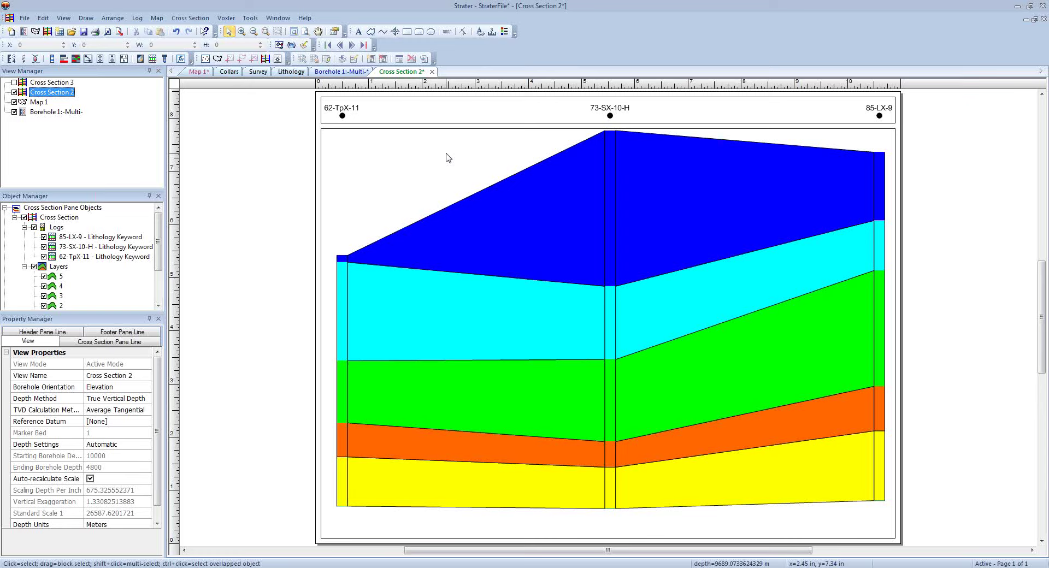
# - Export Cross Section 2 from Strater to Voxler with the default Application scaling
pyautogui.click(226, 18)
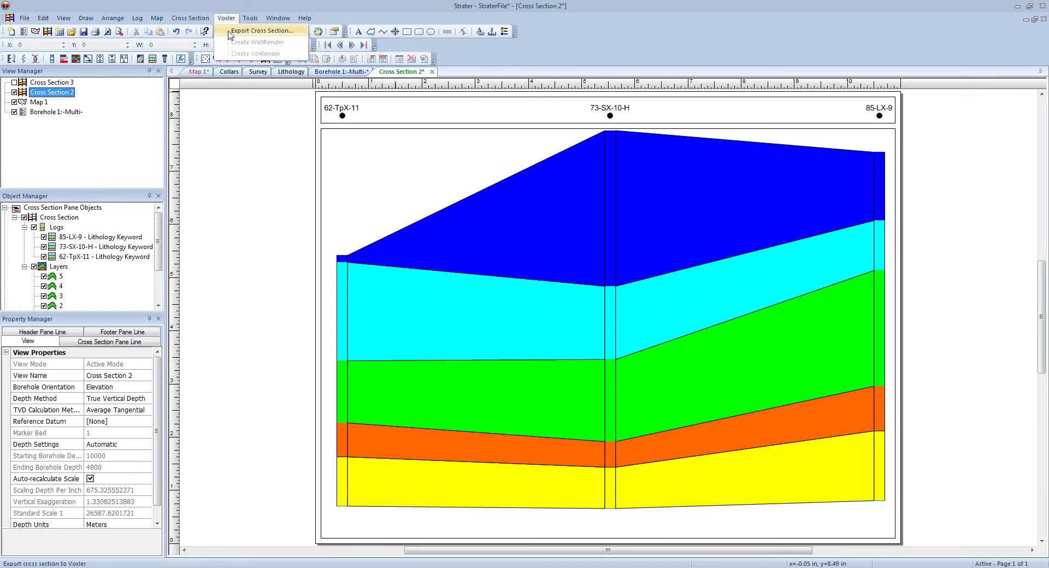
pyautogui.click(229, 31)
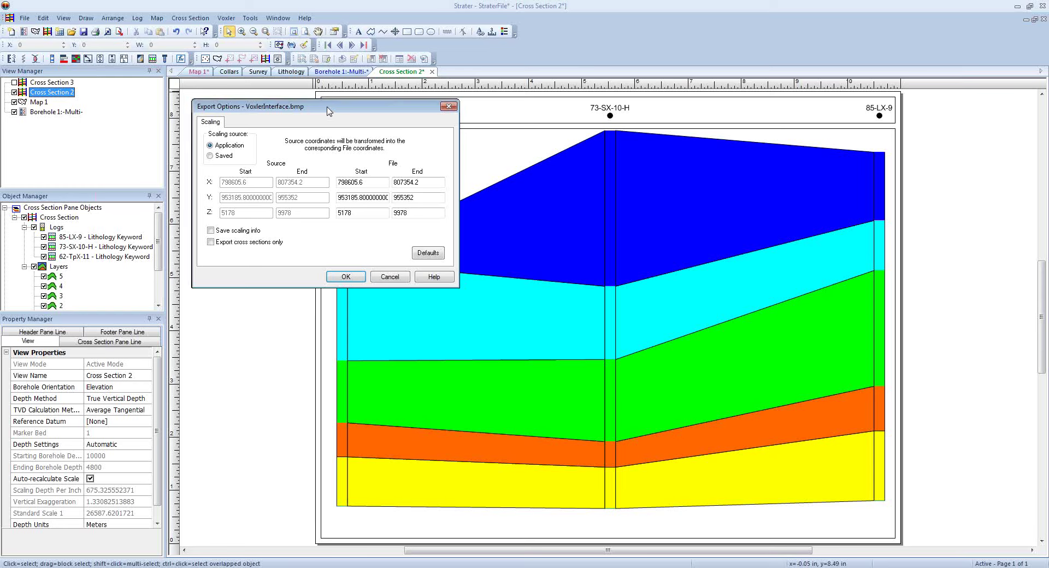
pyautogui.moveTo(325, 107); pyautogui.dragTo(588, 145)
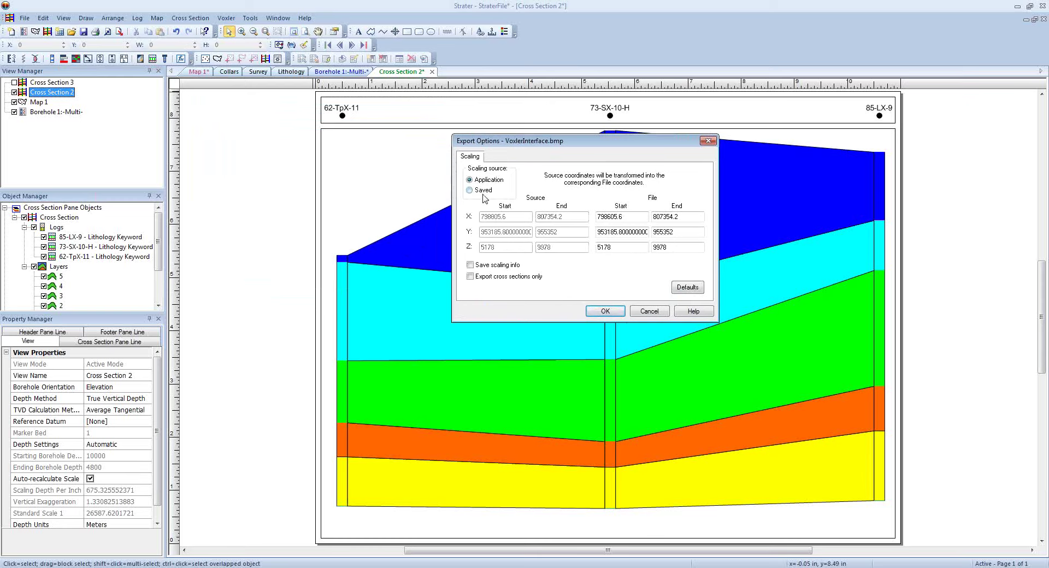
pyautogui.click(593, 311)
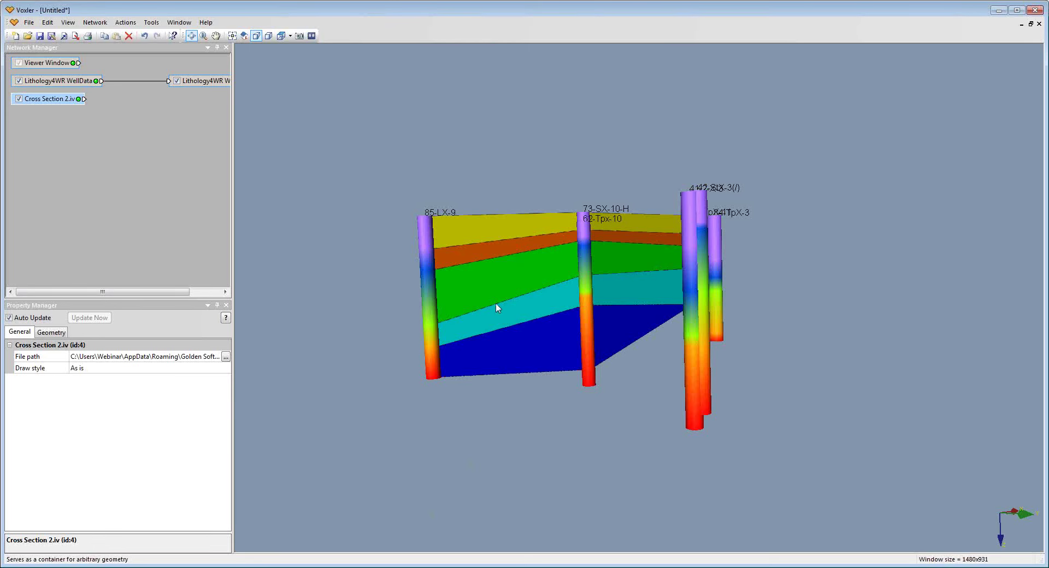
pyautogui.moveTo(496, 307); pyautogui.dragTo(566, 360)
pyautogui.rightClick(520, 427)
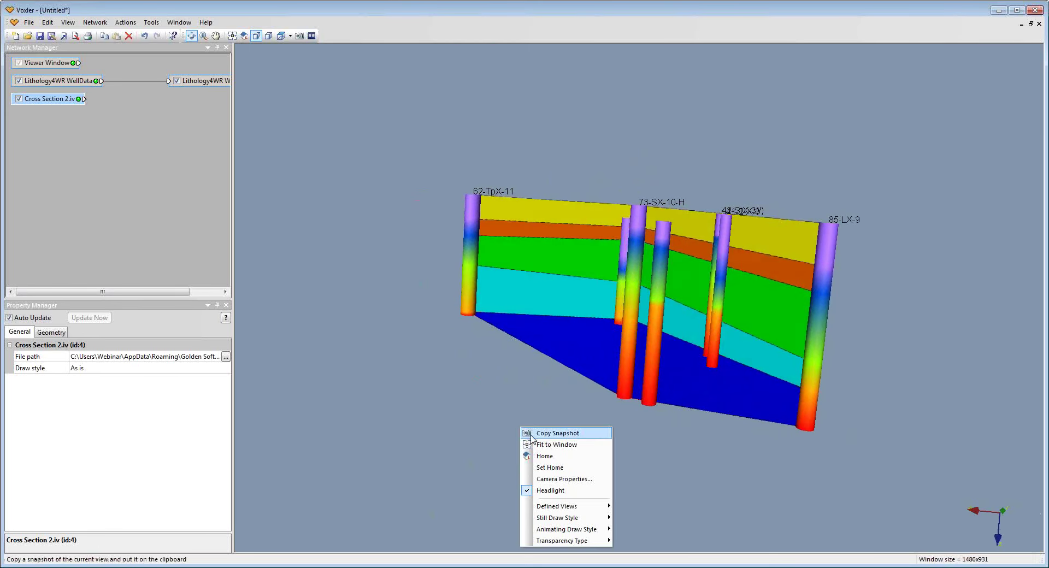
pyautogui.moveTo(568, 541)
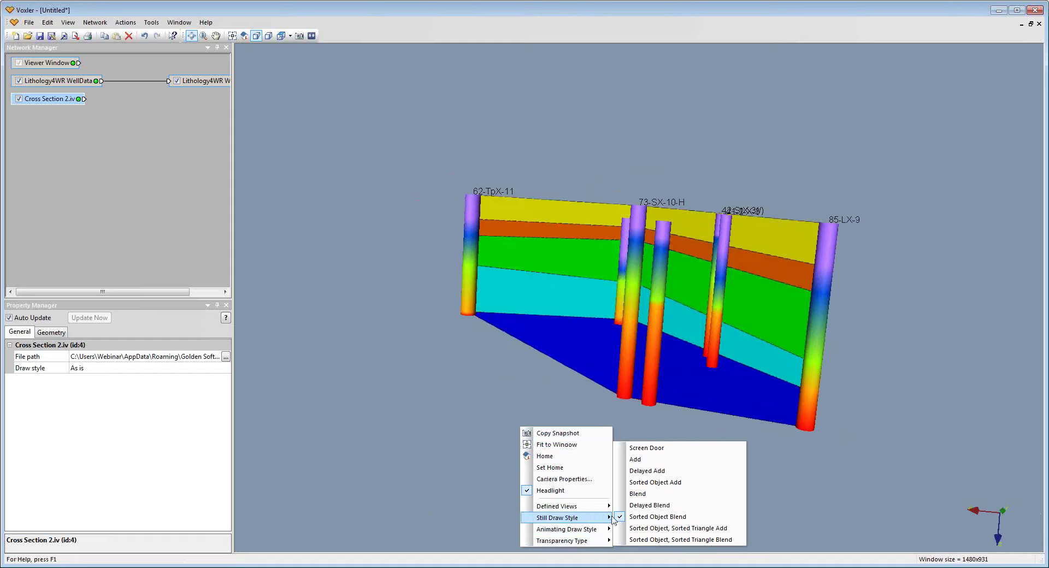
pyautogui.click(635, 493)
pyautogui.moveTo(635, 494); pyautogui.dragTo(595, 320)
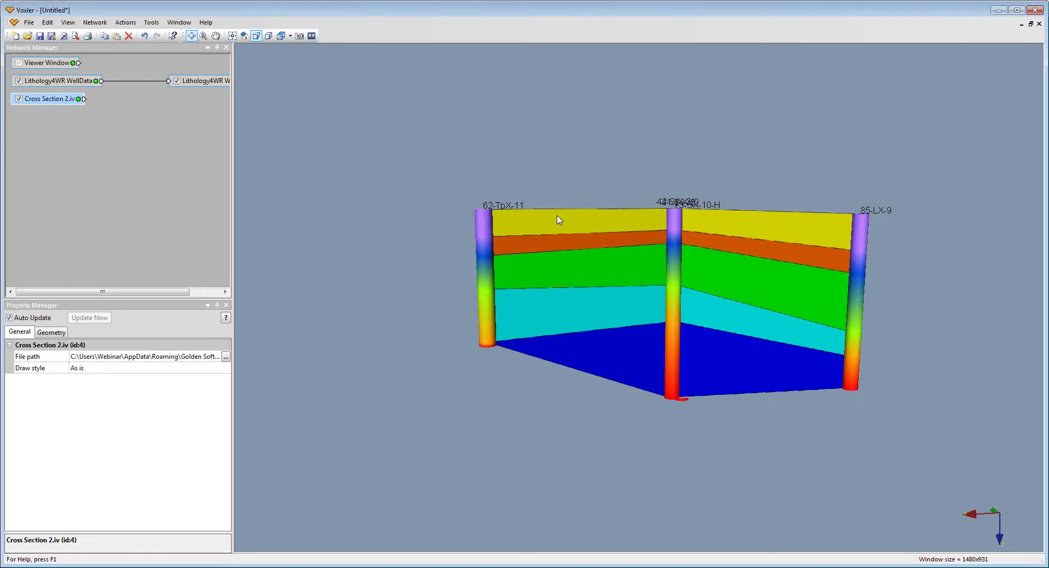
# - Load the saved custom colormap for the path data of the Lithology4WR WellRender module so the wells use the lithology colors
pyautogui.moveTo(201, 83); pyautogui.dragTo(159, 88)
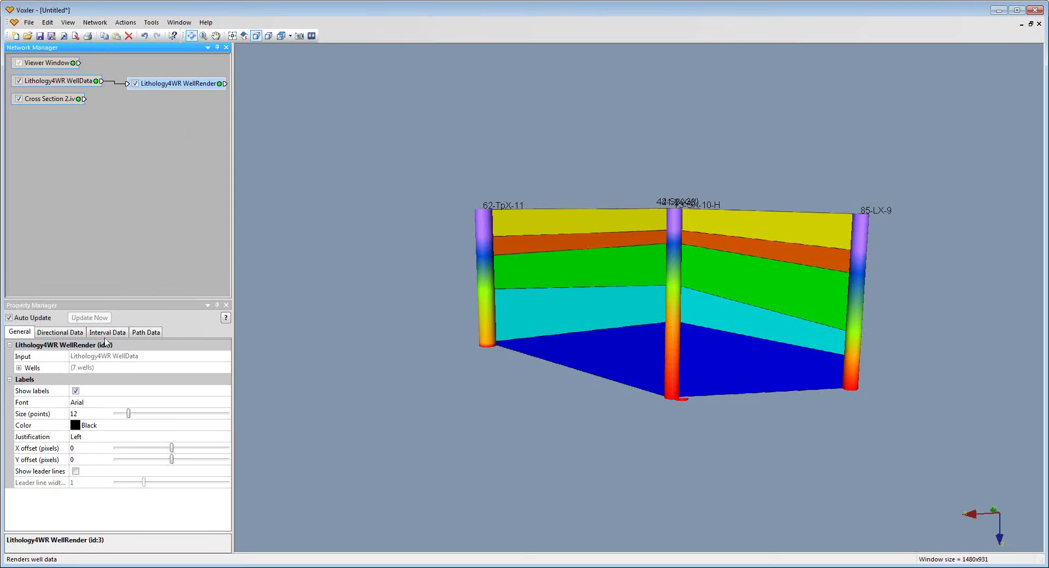
pyautogui.click(148, 333)
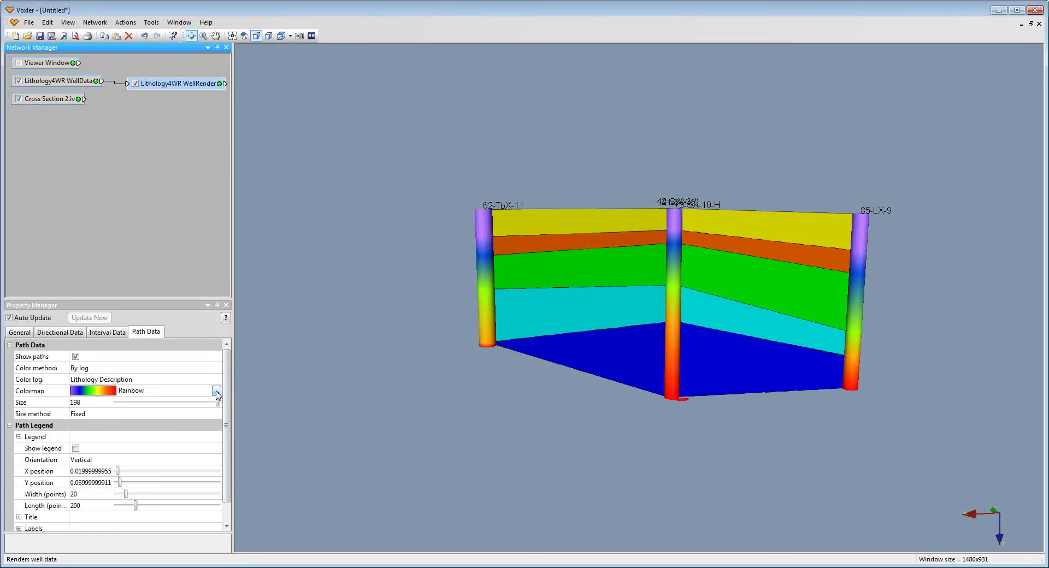
pyautogui.click(216, 391)
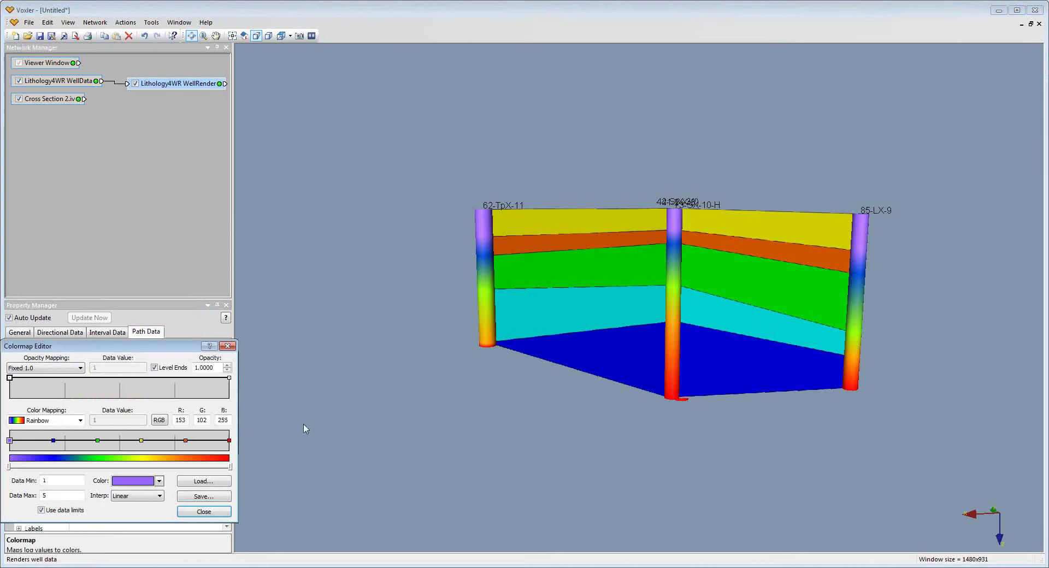
pyautogui.moveTo(180, 354); pyautogui.dragTo(329, 153)
pyautogui.click(353, 282)
pyautogui.click(302, 230)
pyautogui.click(583, 431)
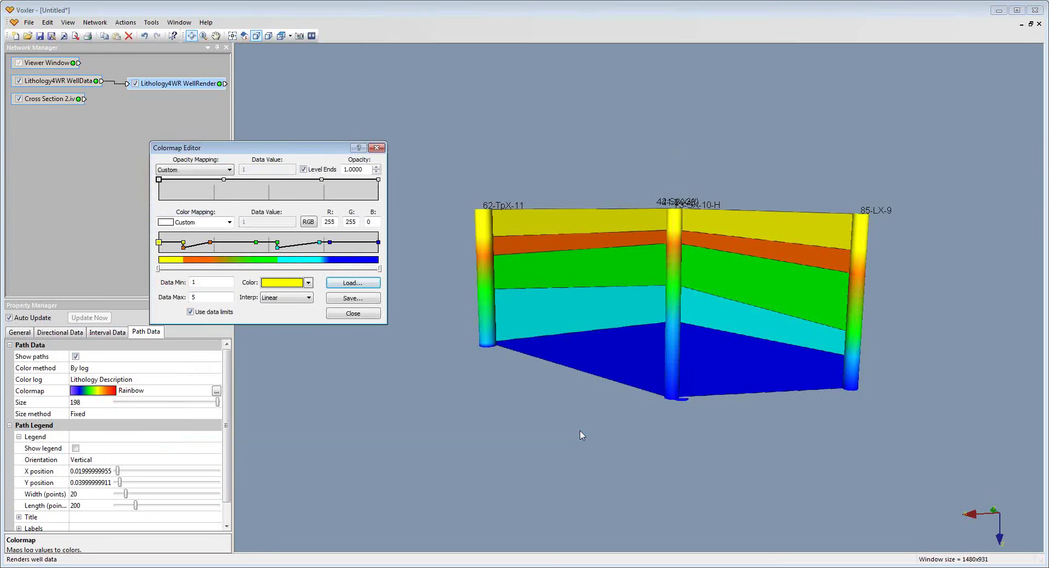
pyautogui.click(353, 313)
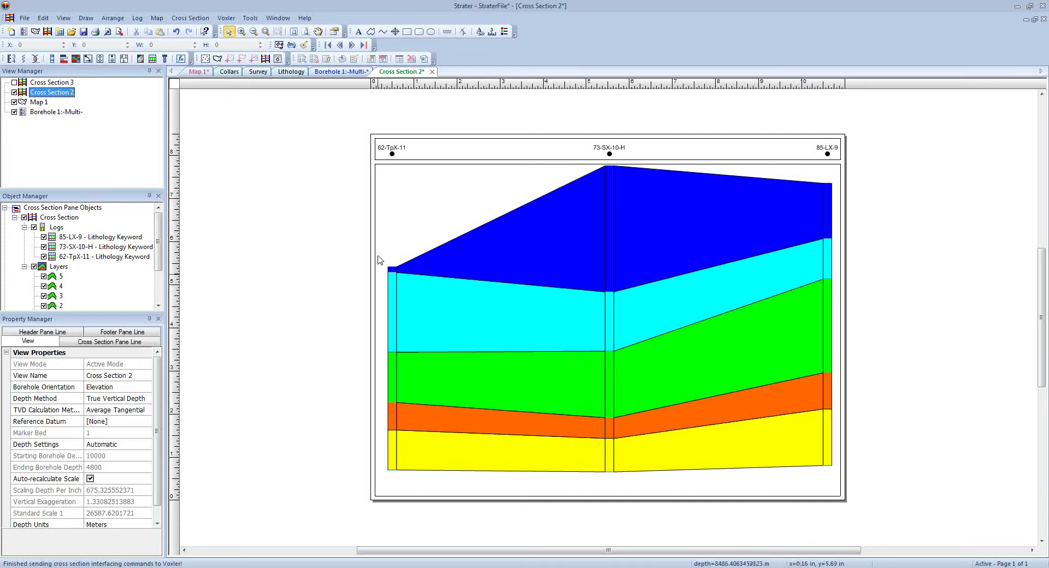
pyautogui.click(227, 18)
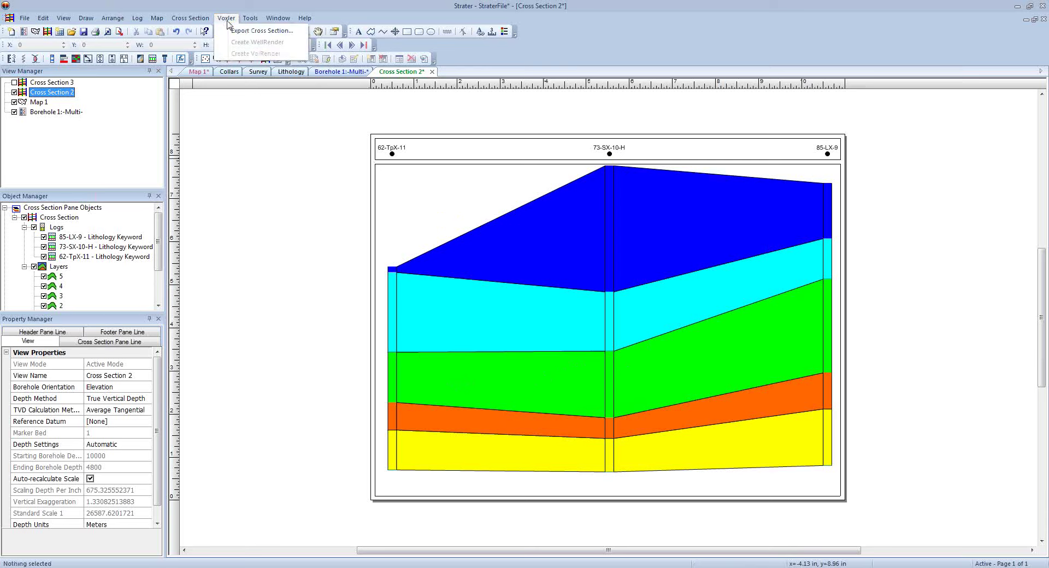
pyautogui.moveTo(191, 18)
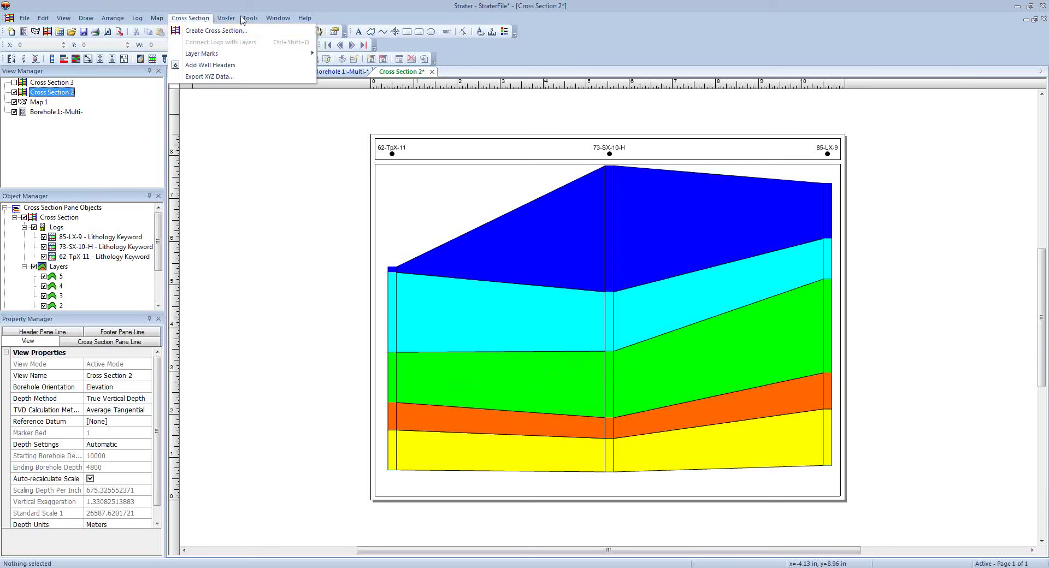
pyautogui.click(237, 32)
pyautogui.doubleClick(408, 181)
pyautogui.write('907354.2')
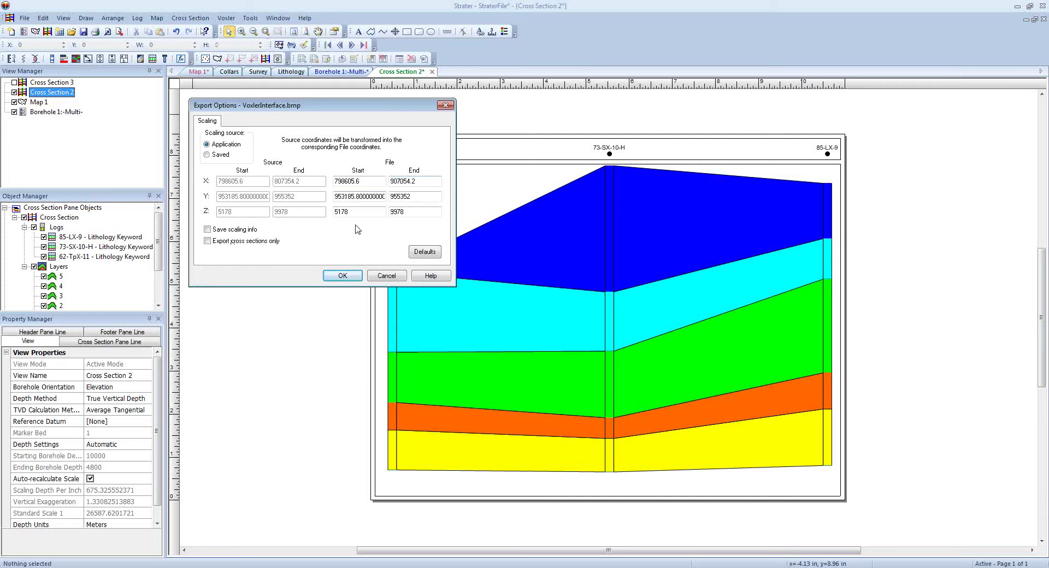
pyautogui.click(403, 279)
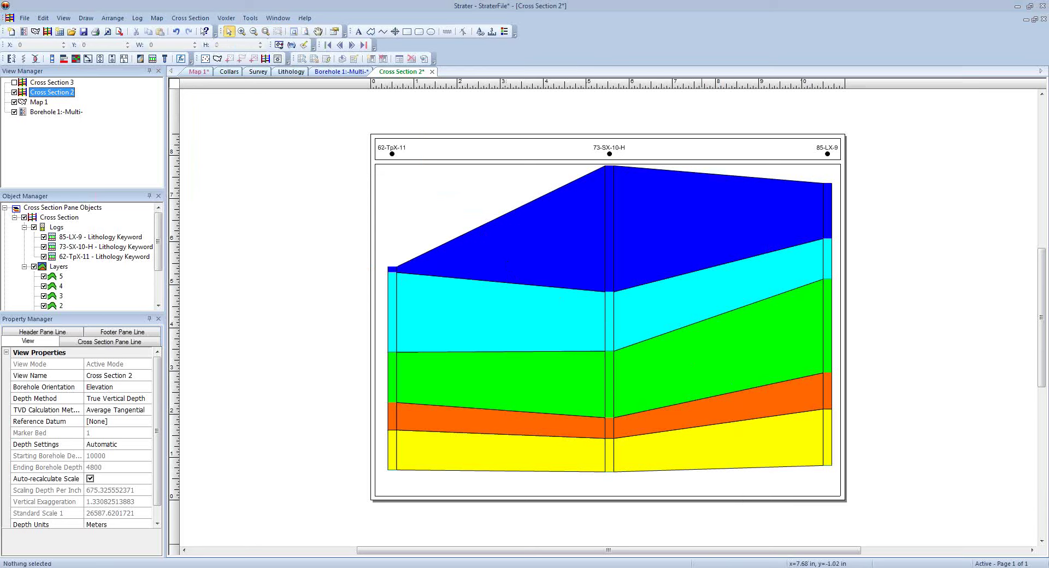
# - Switch to Voxler and inspect the colored wells and cross section from an oblique angle
pyautogui.hotkey('alt', 'Tab')
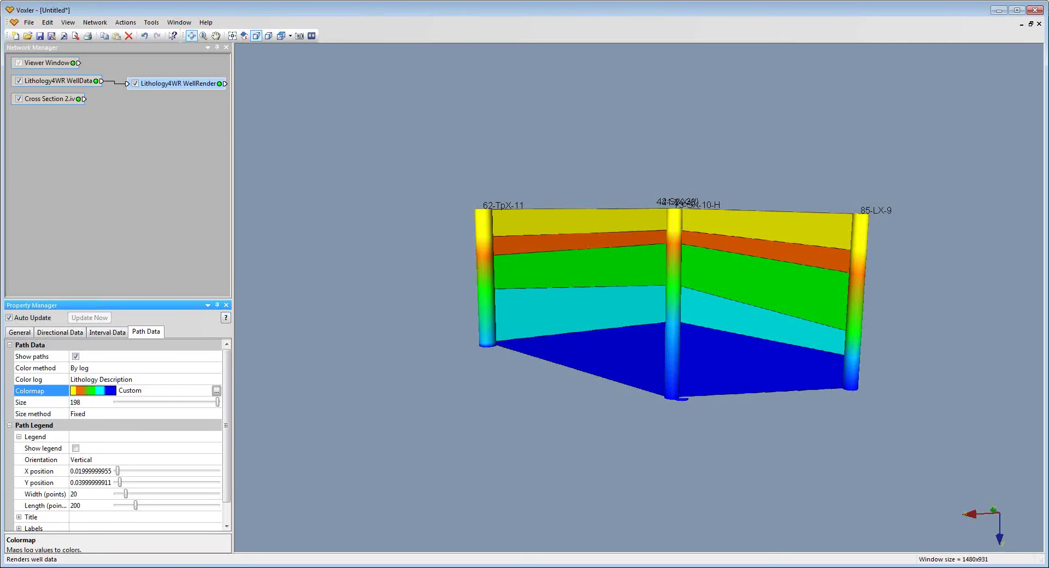
pyautogui.hotkey('alt', 'Tab')
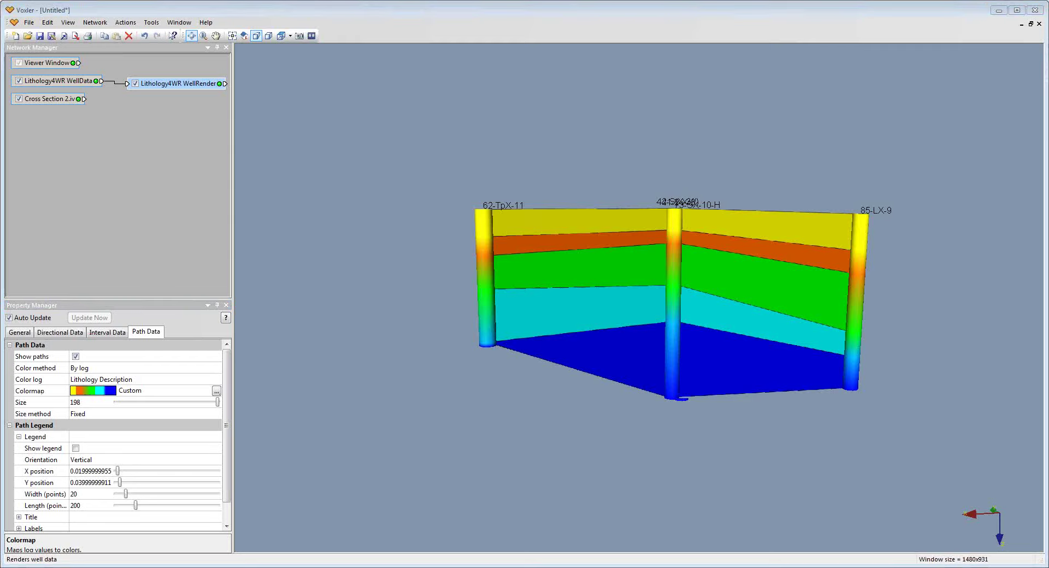
pyautogui.moveTo(659, 295); pyautogui.dragTo(522, 424)
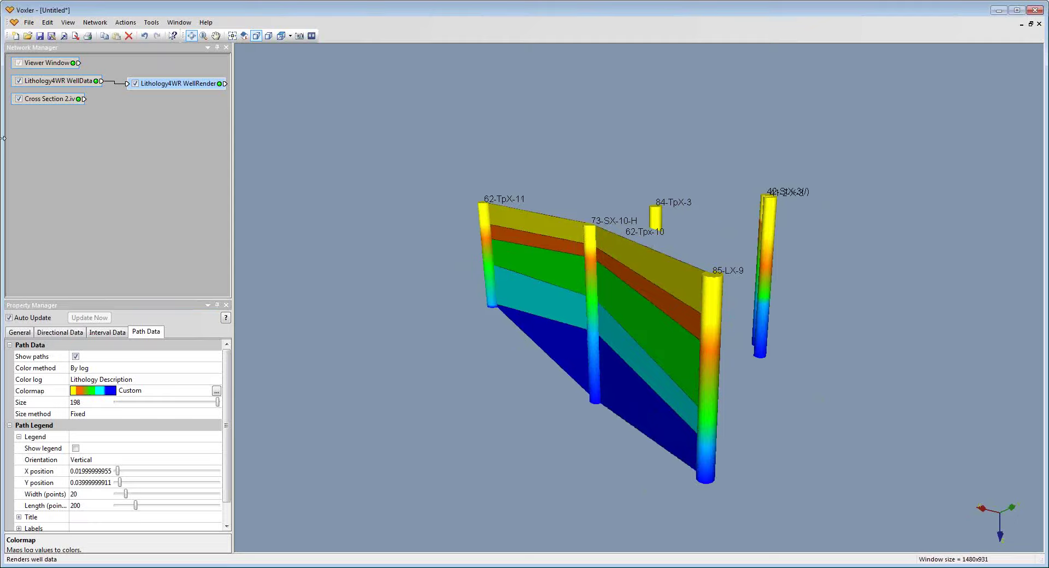
# - Attach an ExtractPoints module to the Lithology4WR WellData module
pyautogui.moveTo(160, 89); pyautogui.dragTo(151, 87)
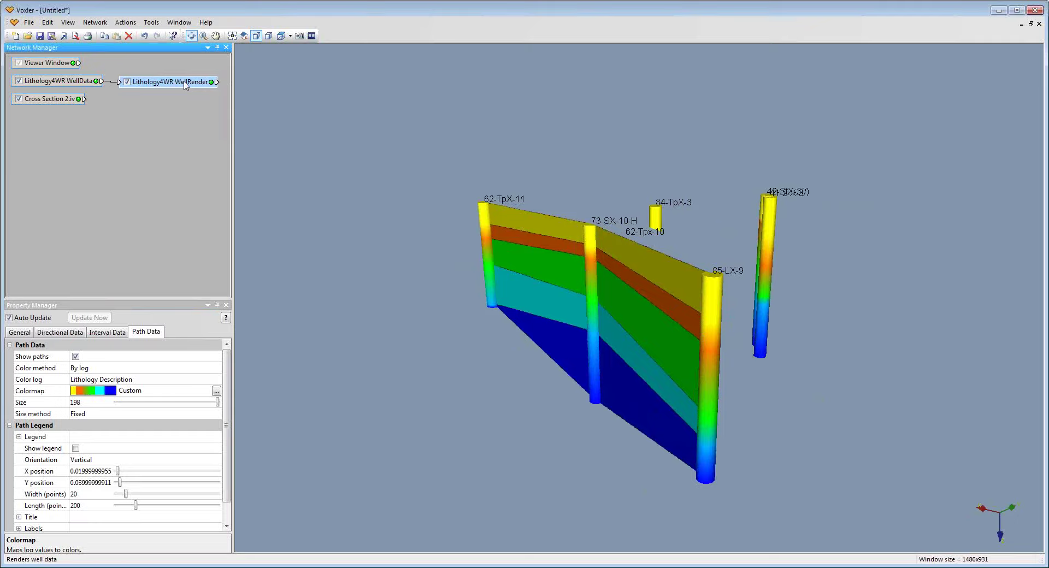
pyautogui.rightClick(185, 84)
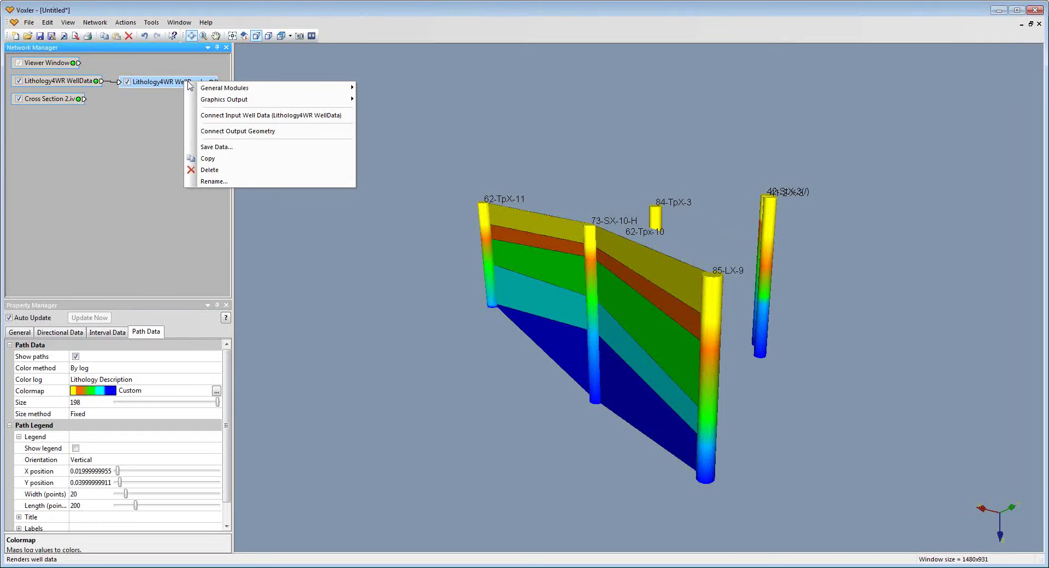
pyautogui.click(158, 87)
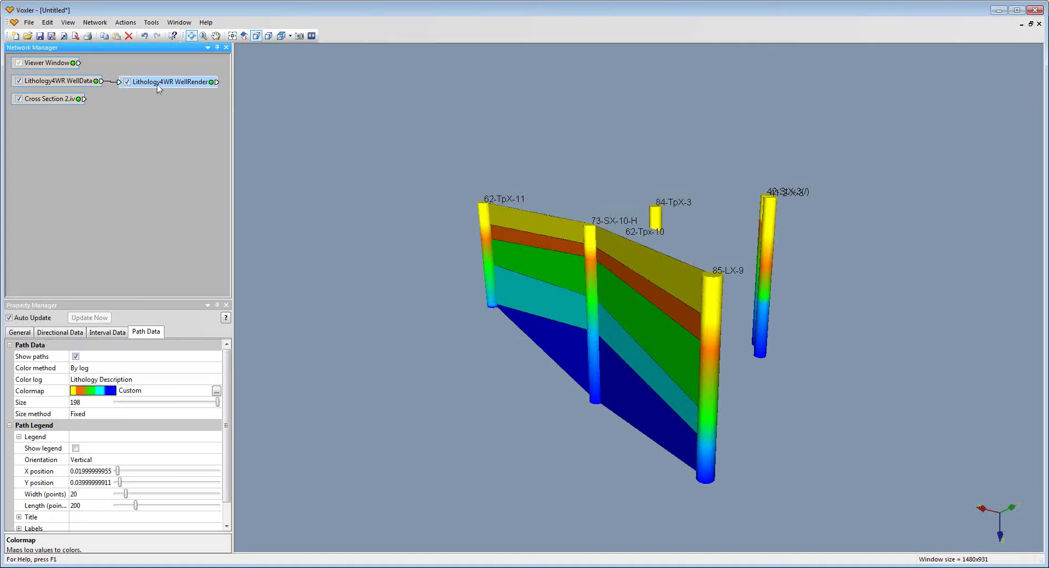
pyautogui.rightClick(157, 86)
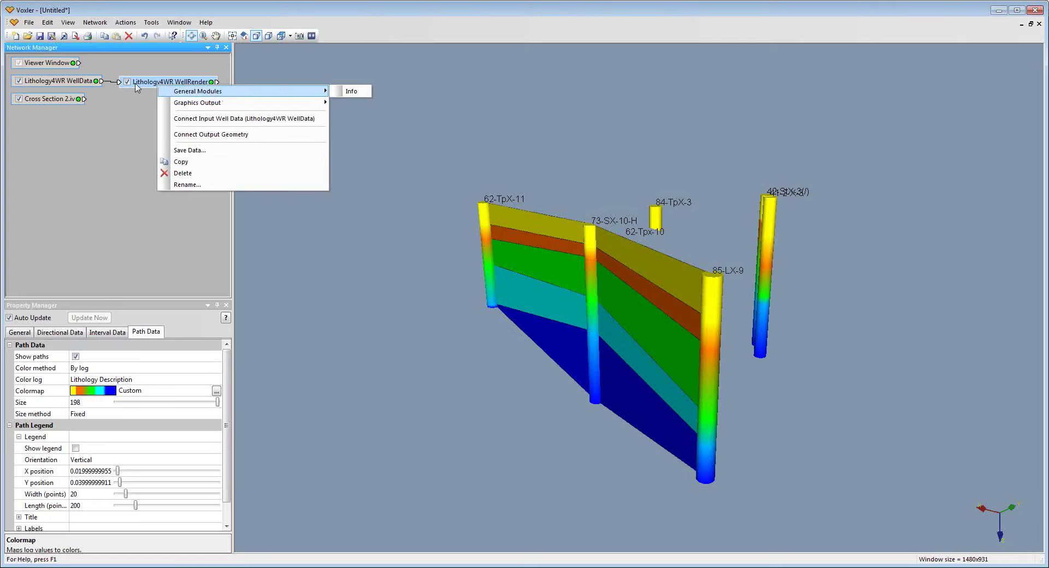
pyautogui.click(82, 83)
pyautogui.rightClick(81, 83)
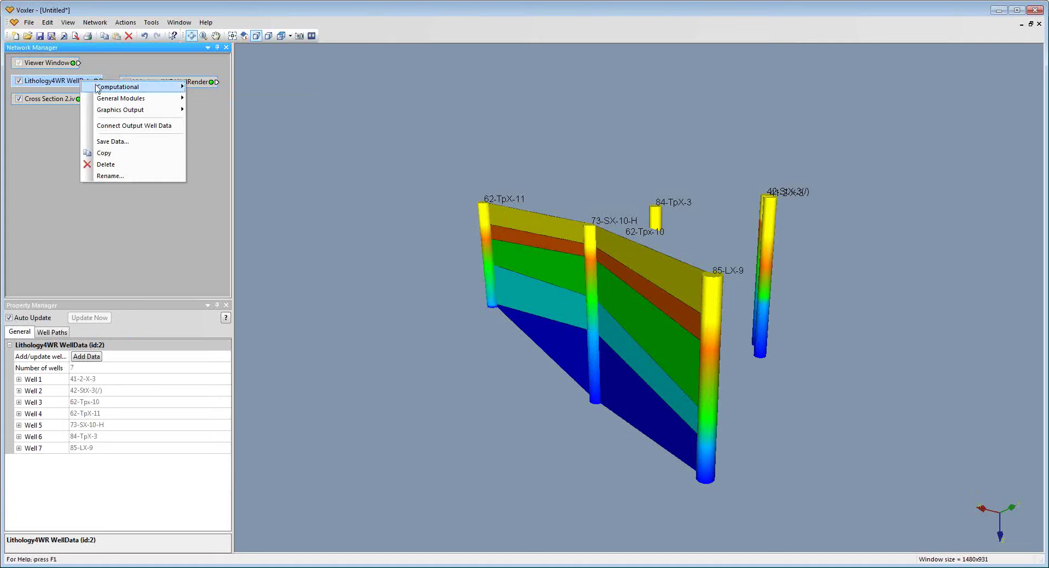
pyautogui.moveTo(164, 87)
pyautogui.click(213, 88)
pyautogui.moveTo(210, 103); pyautogui.dragTo(137, 103)
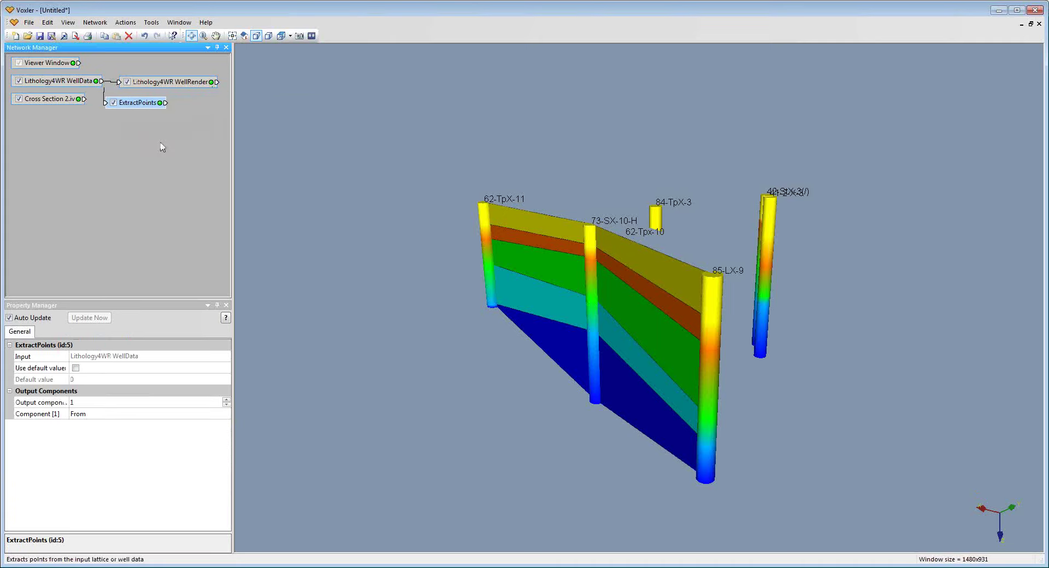
# - Move the ExtractPoints module above the WellRender module and delete it from the network
pyautogui.rightClick(133, 104)
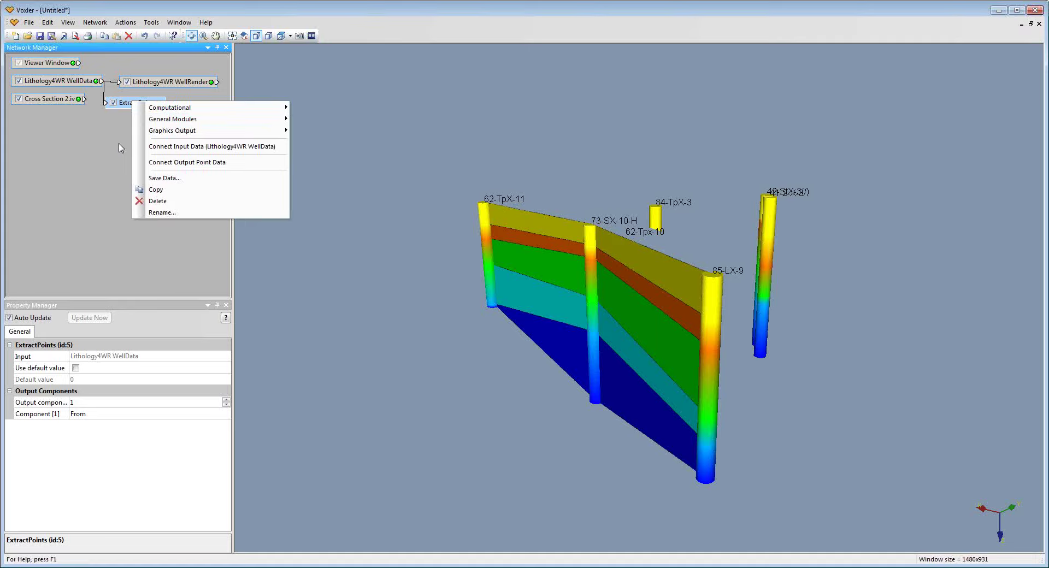
pyautogui.moveTo(139, 106); pyautogui.dragTo(152, 63)
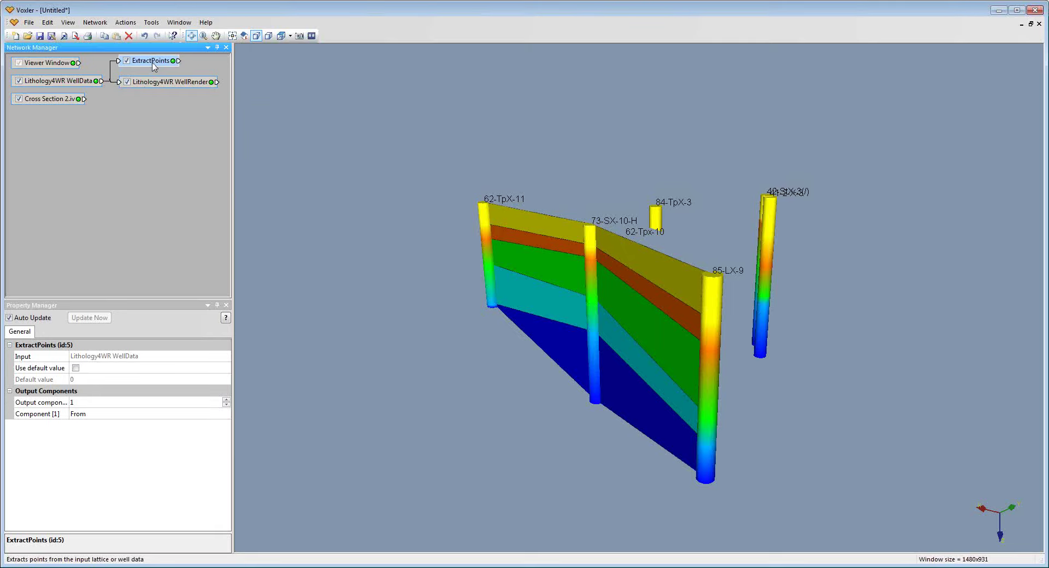
pyautogui.press('Delete')
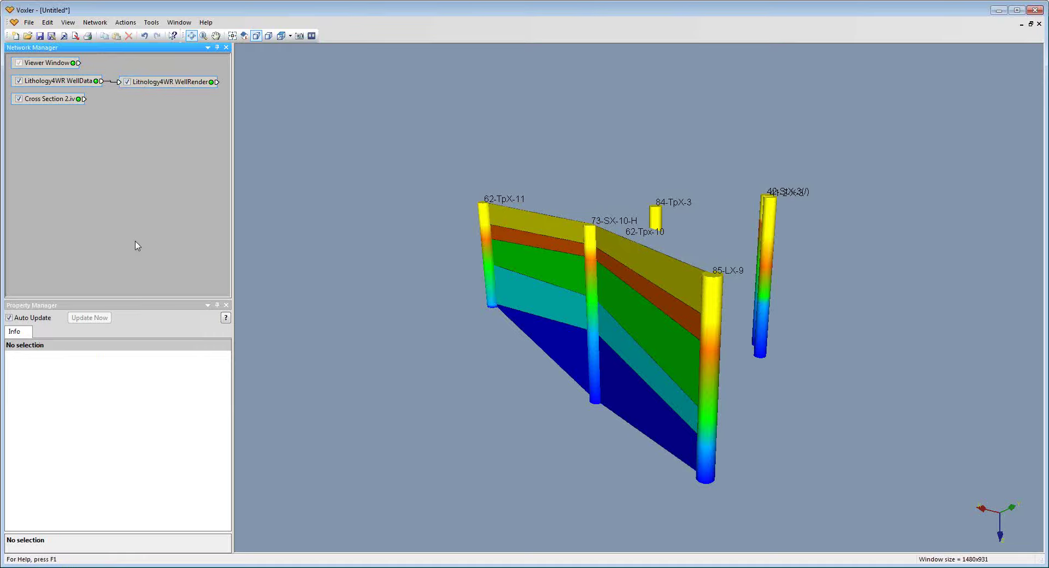
# - Switch to Strater and export the Lithology table's XYZ data for all boreholes as StraterExport in DAT format to the FilesForWebinar folder
pyautogui.moveTo(595, 257); pyautogui.dragTo(559, 270)
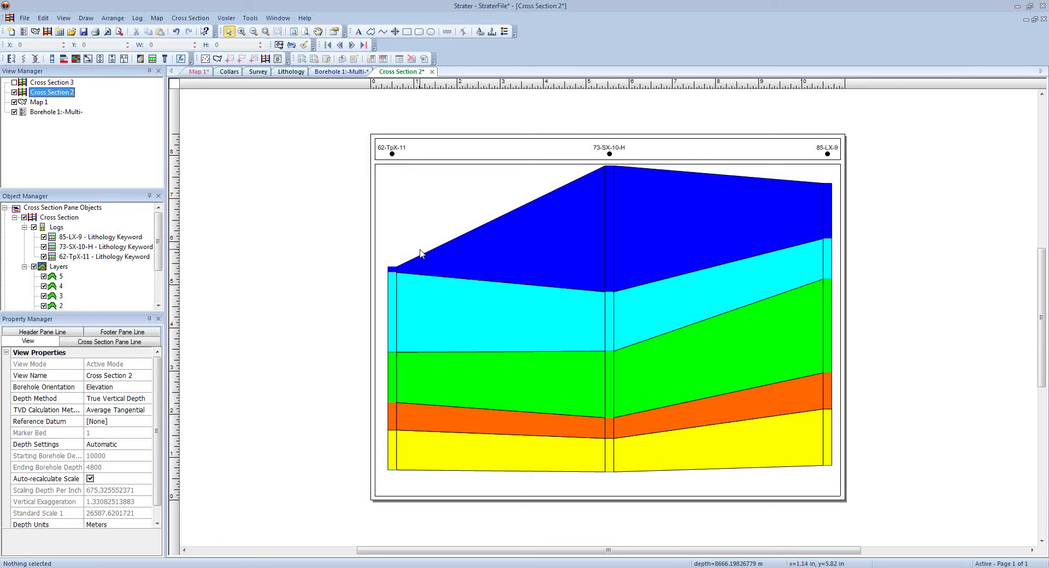
pyautogui.click(291, 71)
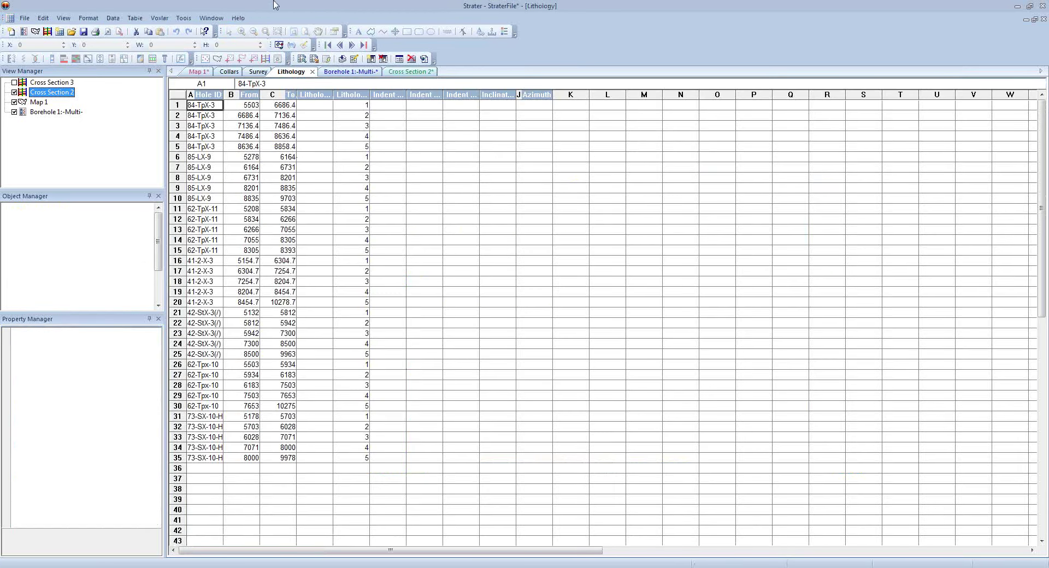
pyautogui.click(113, 18)
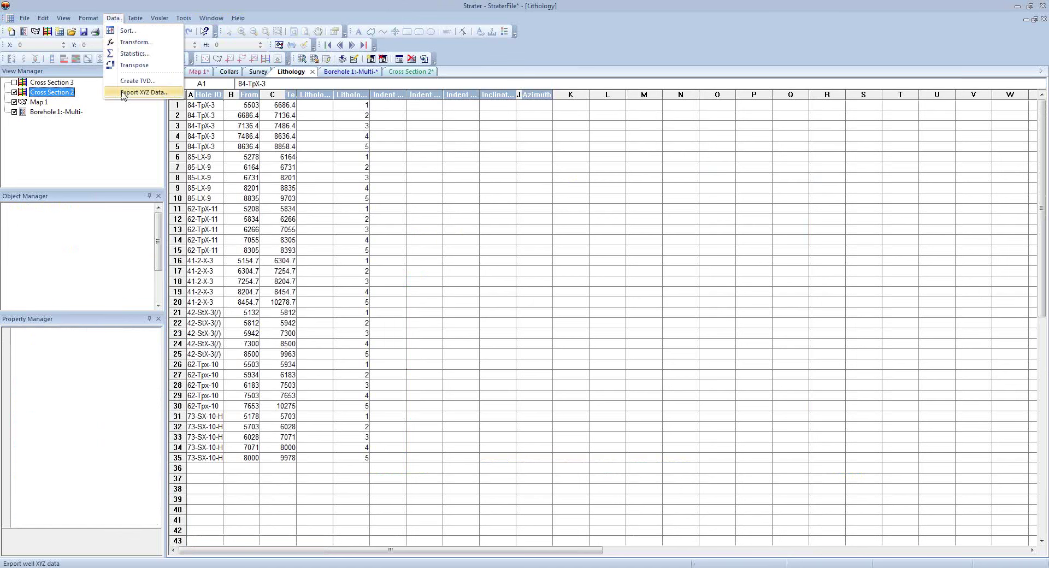
pyautogui.click(123, 92)
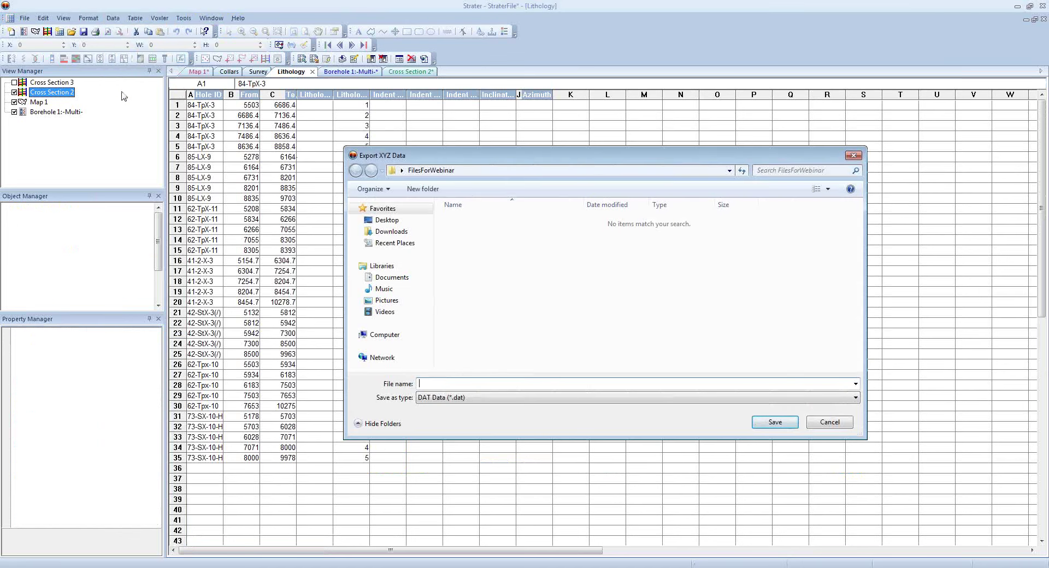
pyautogui.click(407, 221)
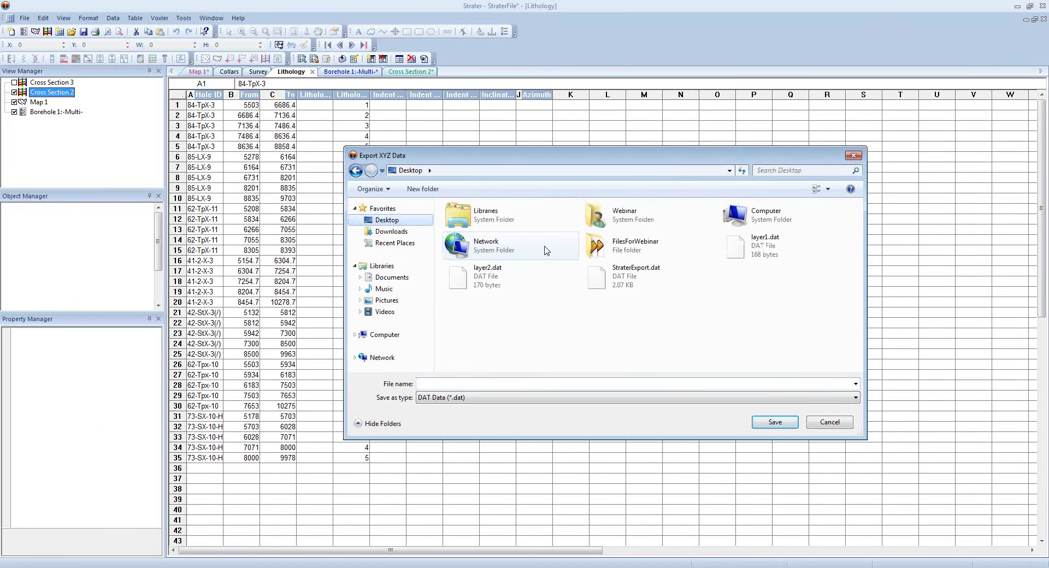
pyautogui.doubleClick(607, 246)
pyautogui.click(533, 384)
pyautogui.write('Str')
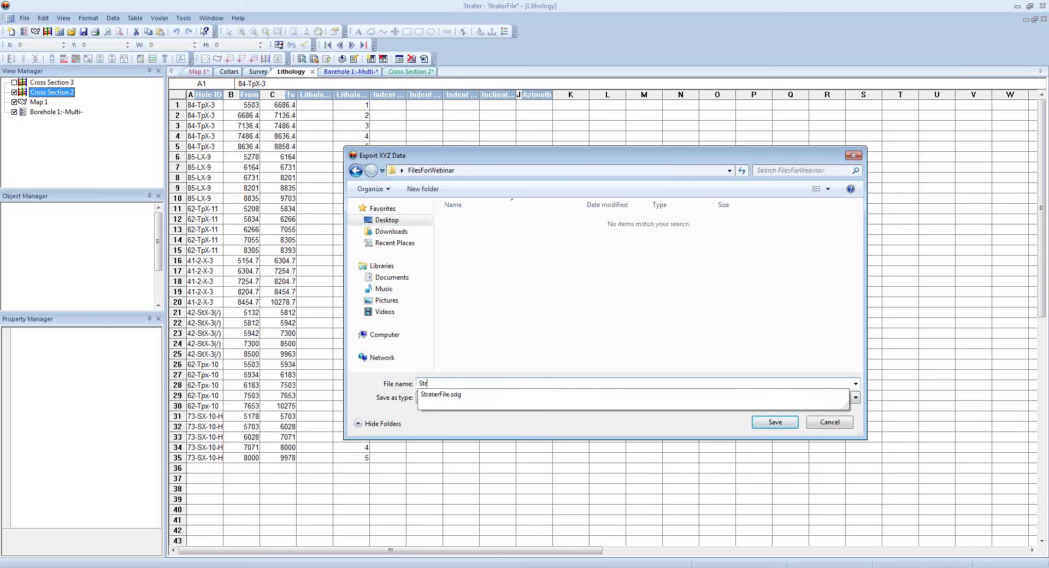
pyautogui.write('aterExport')
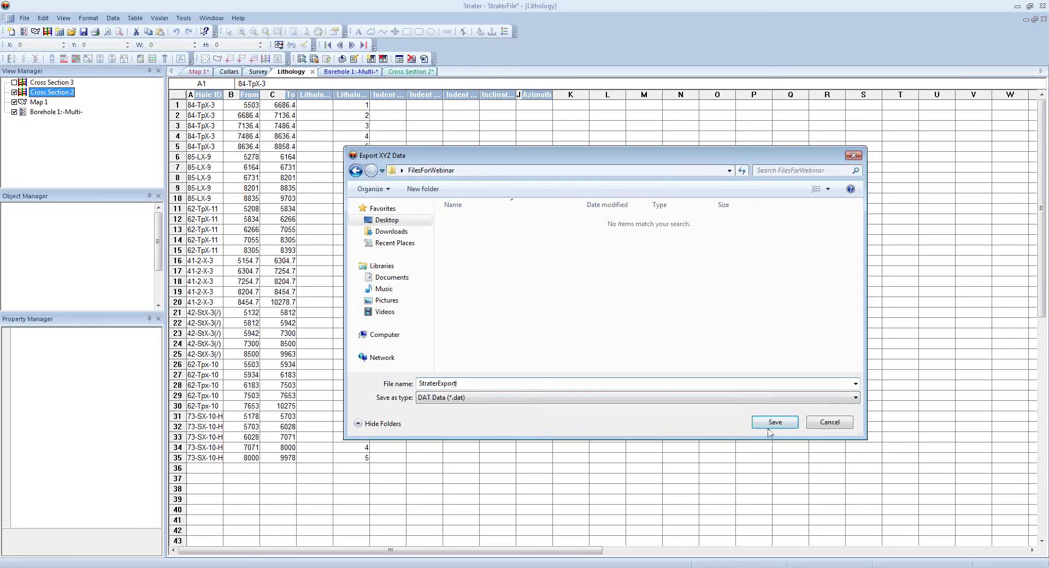
pyautogui.click(772, 426)
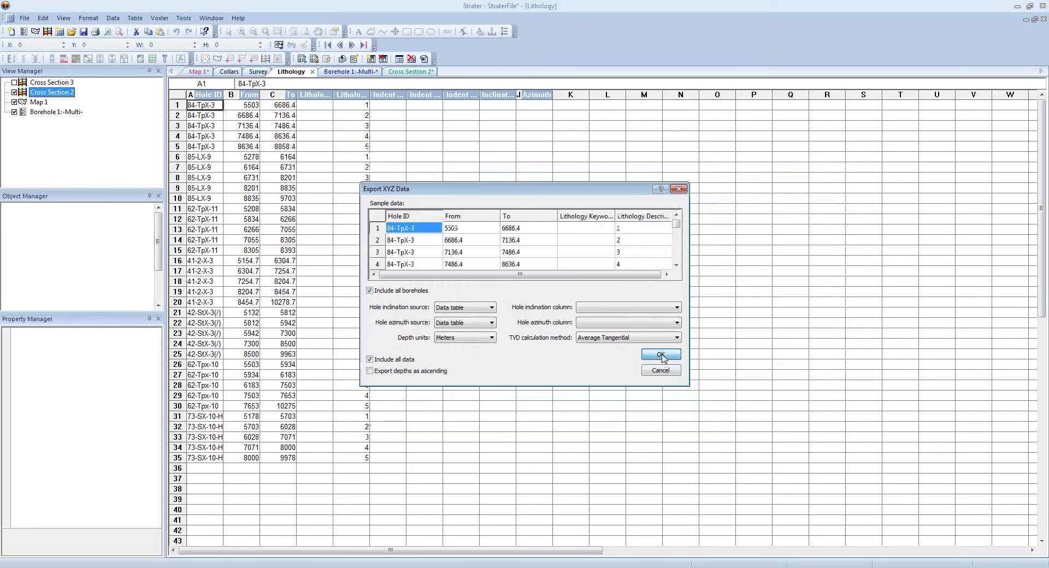
pyautogui.click(661, 355)
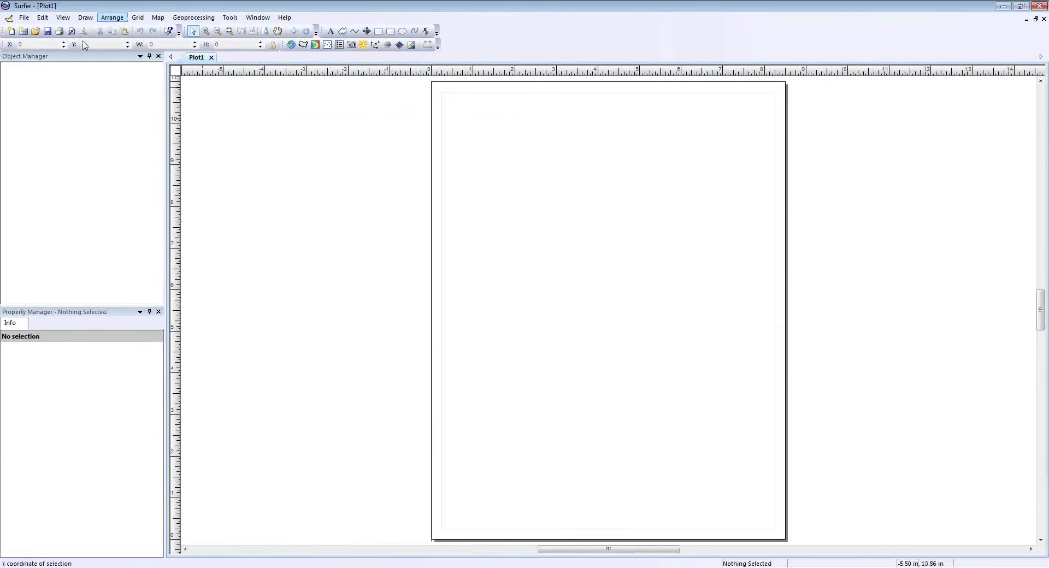
# - Switch to Surfer and open StraterExport.dat from the FilesForWebinar folder
pyautogui.click(37, 33)
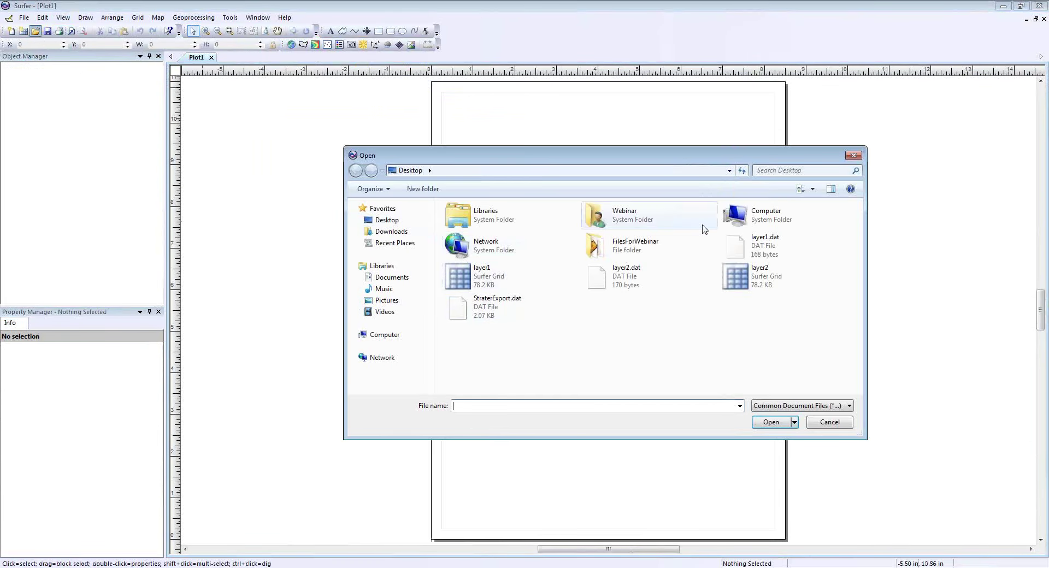
pyautogui.doubleClick(618, 248)
pyautogui.doubleClick(494, 223)
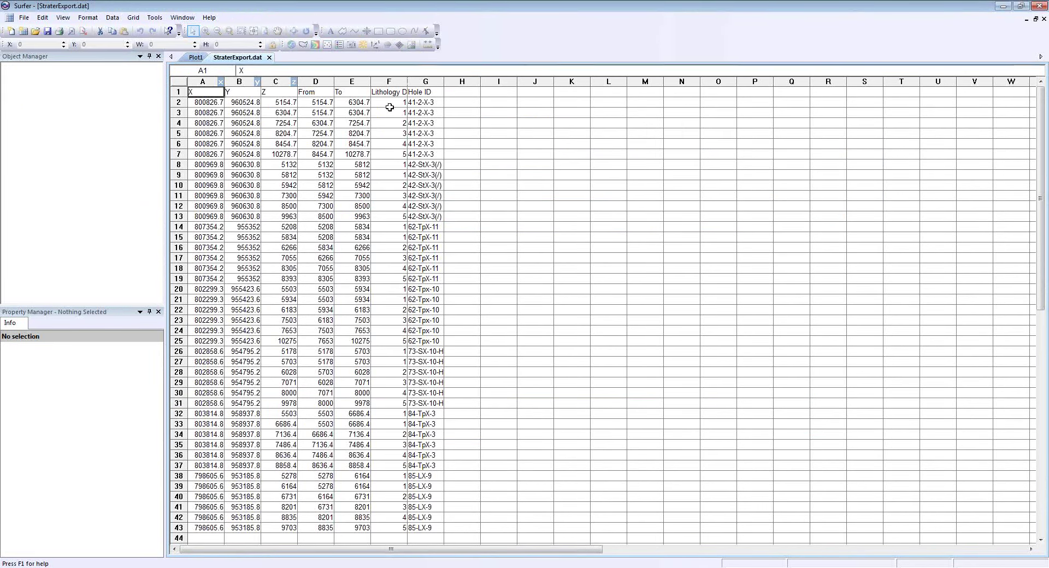
# - Create a new blank worksheet for the first layer's points
pyautogui.click(177, 102)
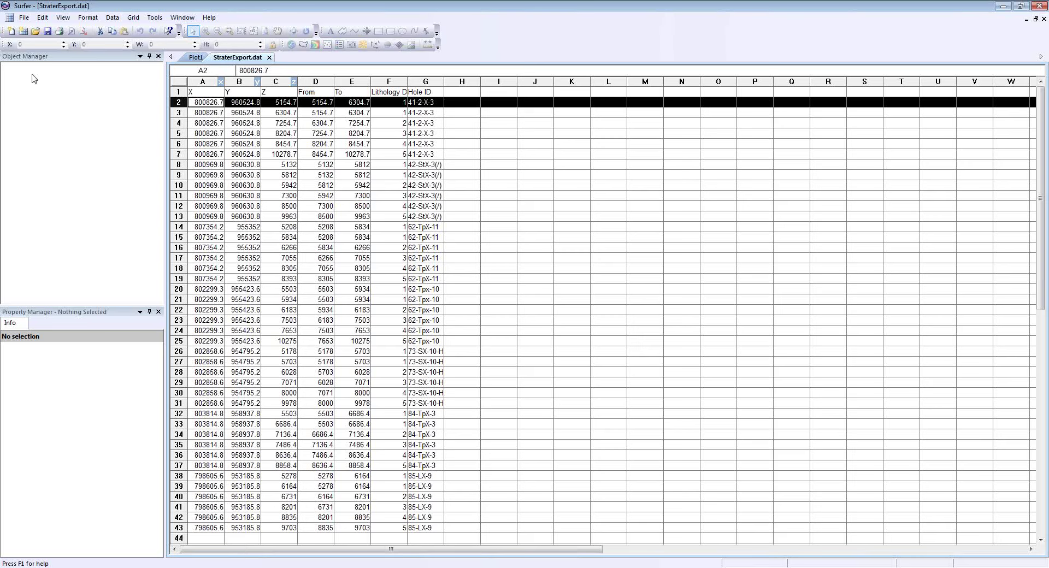
pyautogui.click(24, 18)
pyautogui.moveTo(30, 30)
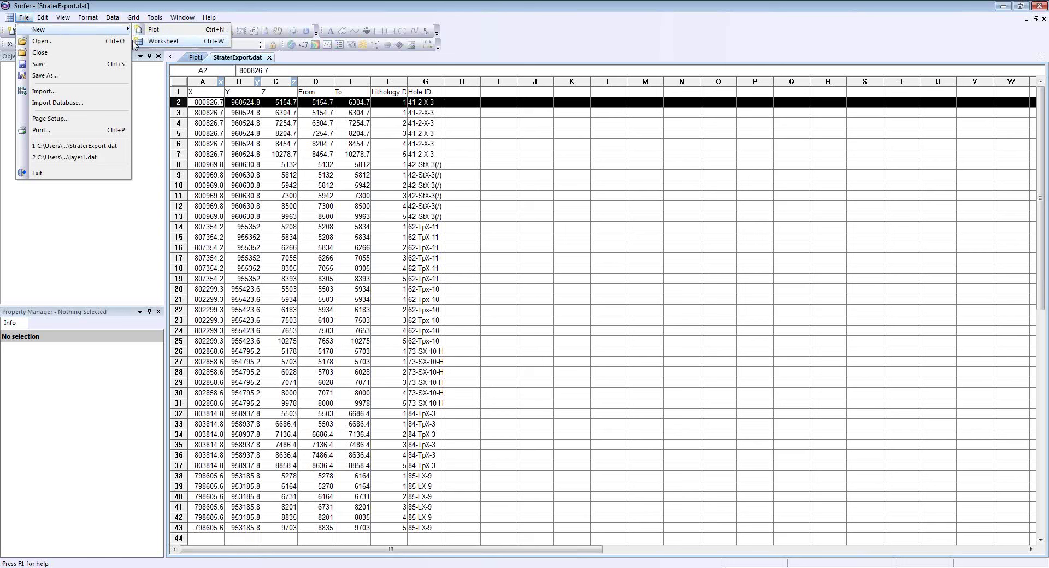
pyautogui.click(162, 41)
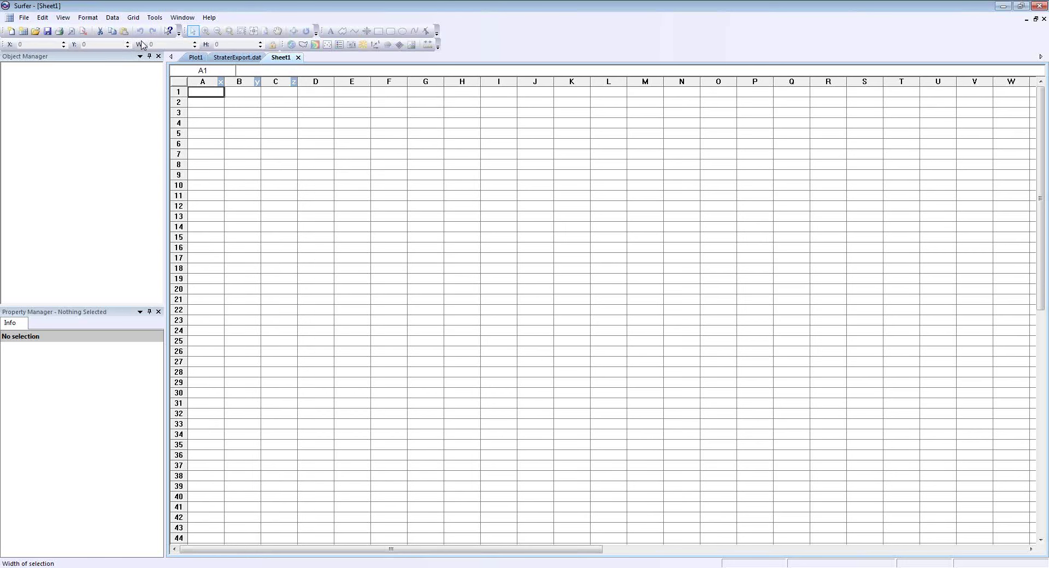
# - Copy the X, Y and Z values of borehole 41-2-X-3 from row 2 of StraterExport.dat into row 1 of Sheet1
pyautogui.click(233, 59)
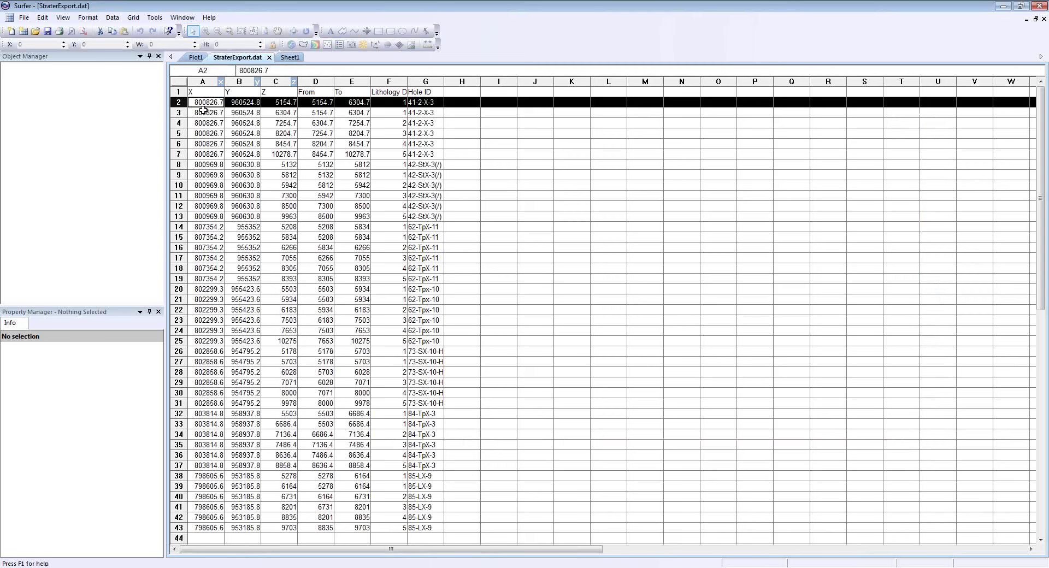
pyautogui.moveTo(207, 104); pyautogui.dragTo(276, 105)
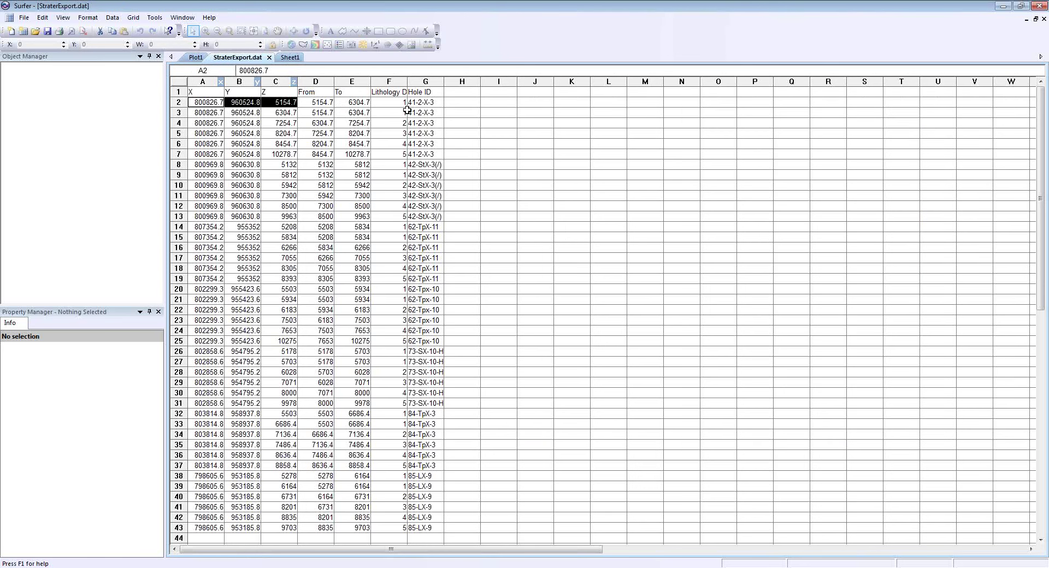
pyautogui.hotkey('ctrl', 'c')
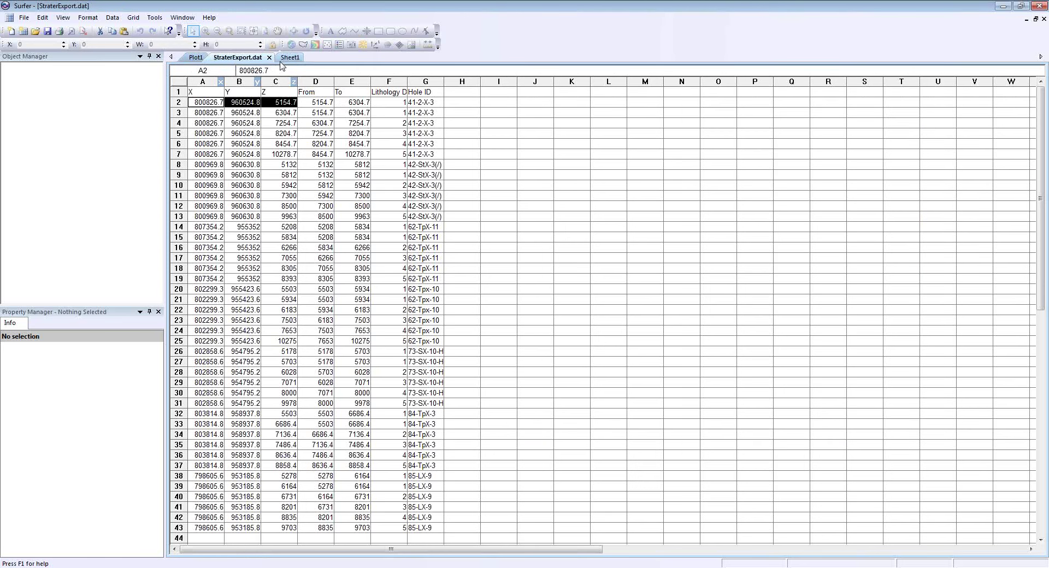
pyautogui.click(290, 57)
pyautogui.hotkey('ctrl', 'v')
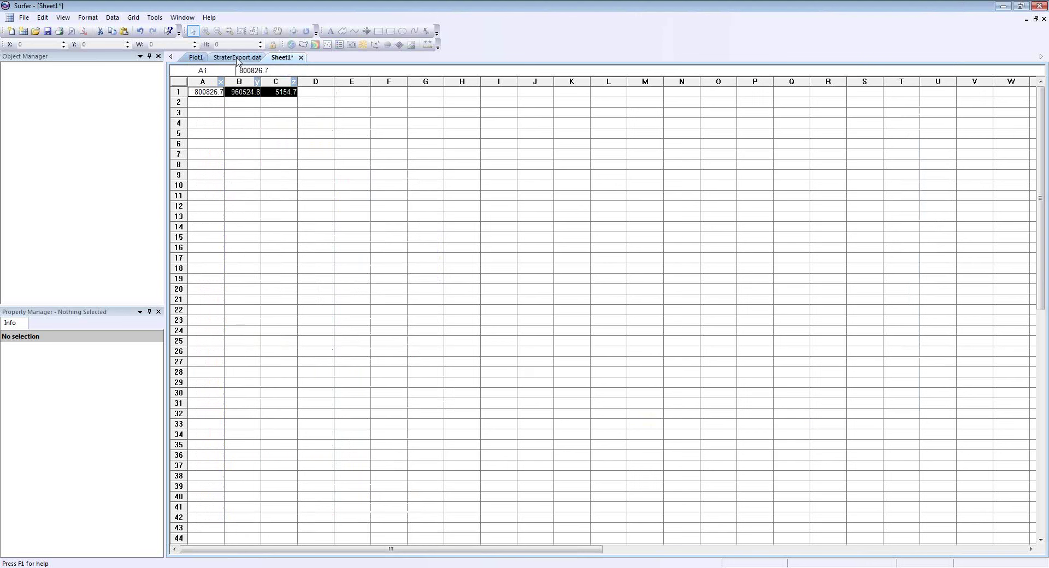
# - Copy the X, Y and Z values of borehole 42-StX-3(/) from row 8 of StraterExport.dat into row 2 of Sheet1
pyautogui.click(239, 58)
pyautogui.moveTo(193, 165); pyautogui.dragTo(286, 165)
pyautogui.hotkey('ctrl', 'c')
pyautogui.click(290, 57)
pyautogui.click(199, 102)
pyautogui.hotkey('ctrl', 'v')
# - Copy the X, Y and Z values of borehole 62-TpX-11 from row 14 of StraterExport.dat into row 3 of Sheet1
pyautogui.click(238, 57)
pyautogui.scroll(-1, 253, 208)
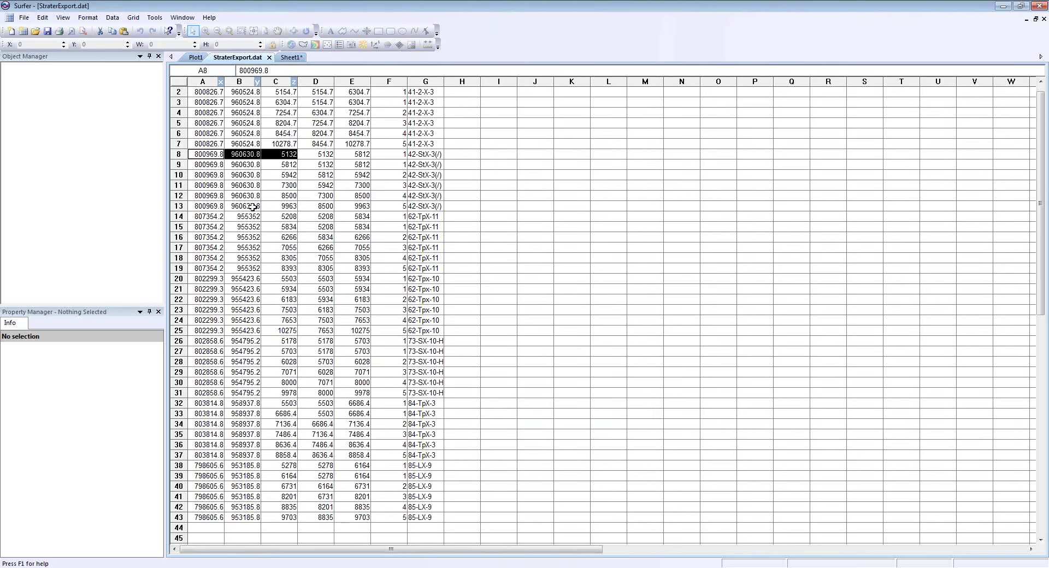
pyautogui.moveTo(216, 218); pyautogui.dragTo(281, 217)
pyautogui.hotkey('ctrl', 'c')
pyautogui.click(290, 57)
pyautogui.click(217, 112)
pyautogui.hotkey('ctrl', 'v')
# - Copy the X, Y and Z values of borehole 62-Tpx-10 from row 20 of StraterExport.dat into row 4 of Sheet1
pyautogui.click(238, 59)
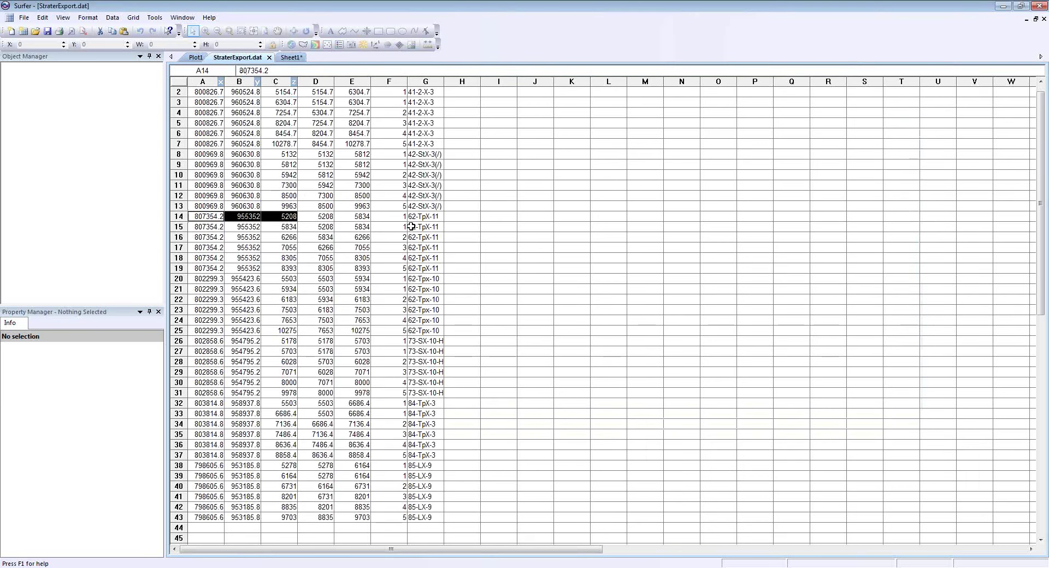
pyautogui.moveTo(203, 279); pyautogui.dragTo(281, 280)
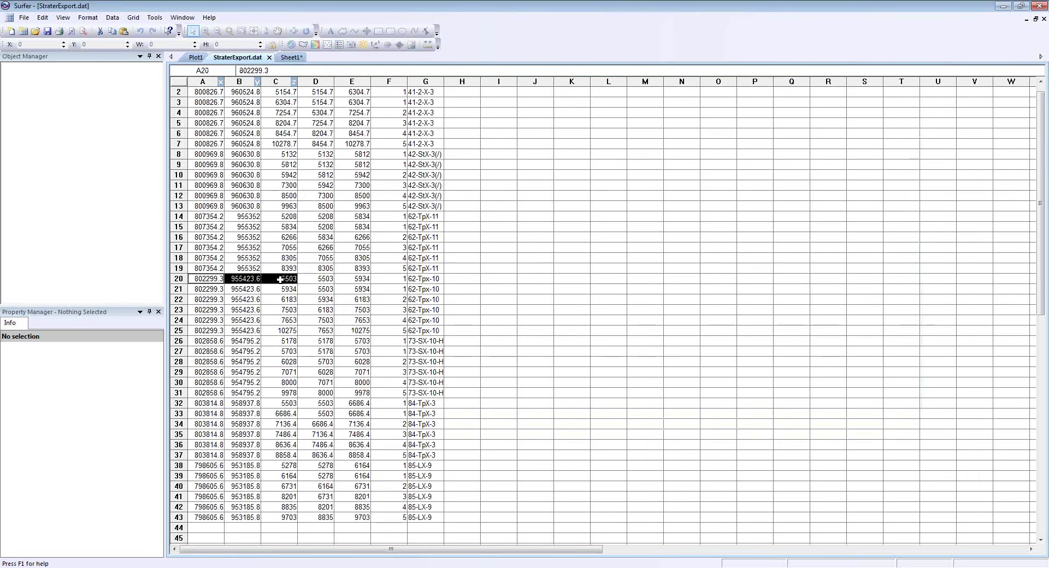
pyautogui.click(282, 57)
pyautogui.click(211, 123)
pyautogui.hotkey('ctrl', 'v')
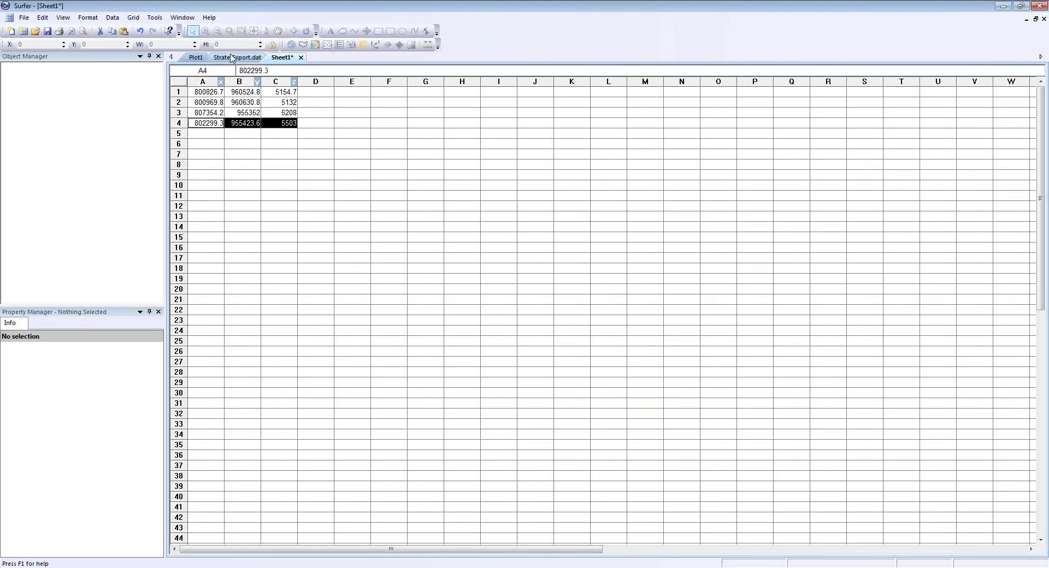
# - Copy the X, Y and Z values of borehole 73-SX-10-H from row 26 of StraterExport.dat into row 5 of Sheet1
pyautogui.click(238, 57)
pyautogui.scroll(-1, 248, 279)
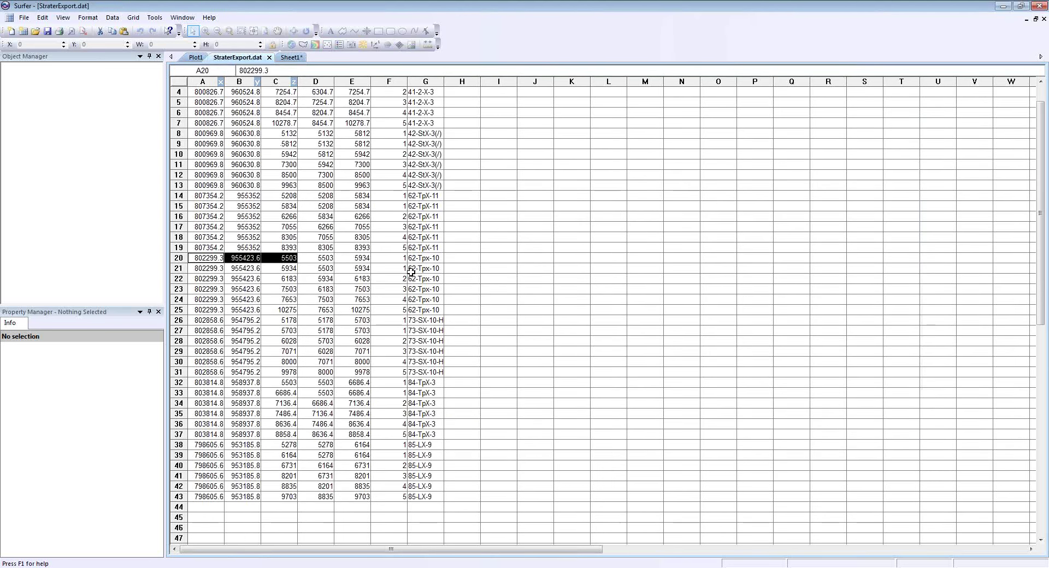
pyautogui.moveTo(222, 319); pyautogui.dragTo(284, 320)
pyautogui.click(282, 58)
pyautogui.click(213, 134)
pyautogui.hotkey('ctrl', 'v')
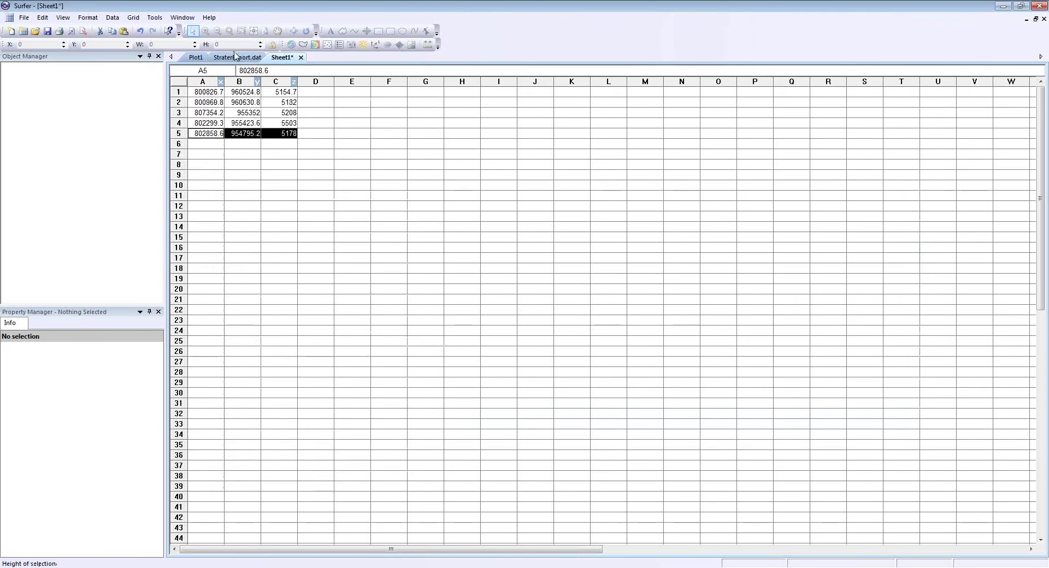
# - Copy the X, Y and Z values of borehole 84-TpX-3 from row 32 of StraterExport.dat into row 6 of Sheet1
pyautogui.click(238, 58)
pyautogui.scroll(-1, 254, 292)
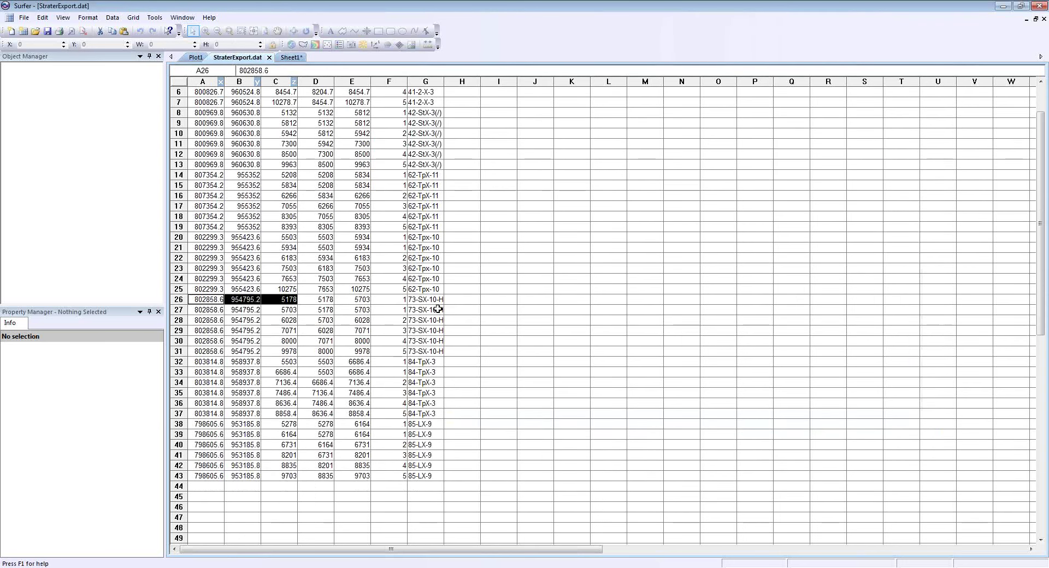
pyautogui.moveTo(210, 364); pyautogui.dragTo(277, 364)
pyautogui.click(295, 58)
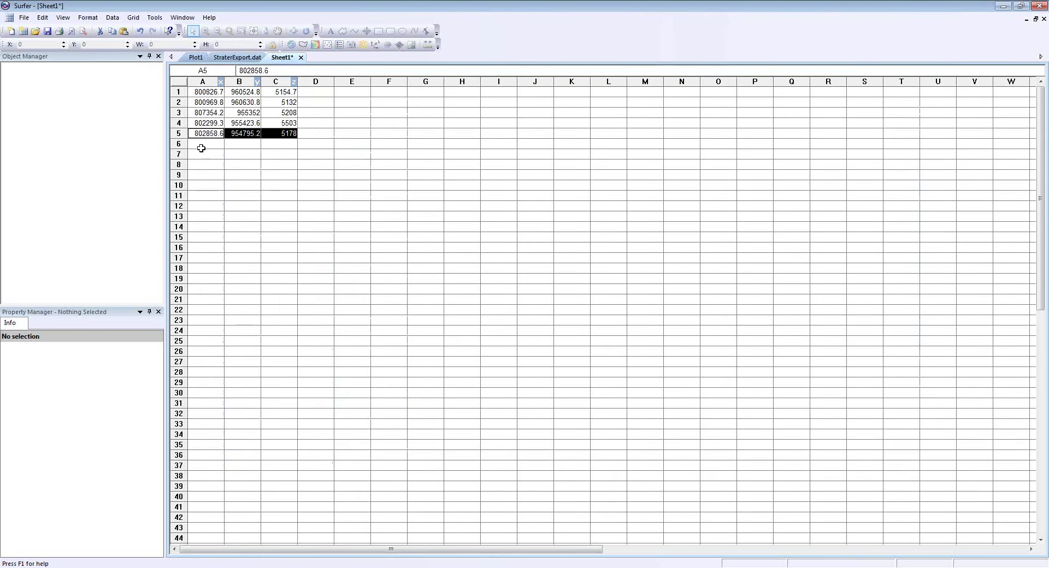
pyautogui.click(201, 144)
pyautogui.hotkey('ctrl', 'v')
# - Copy the X, Y and Z values of borehole 85-LX-9 from row 38 of StraterExport.dat into row 7 of Sheet1
pyautogui.click(241, 57)
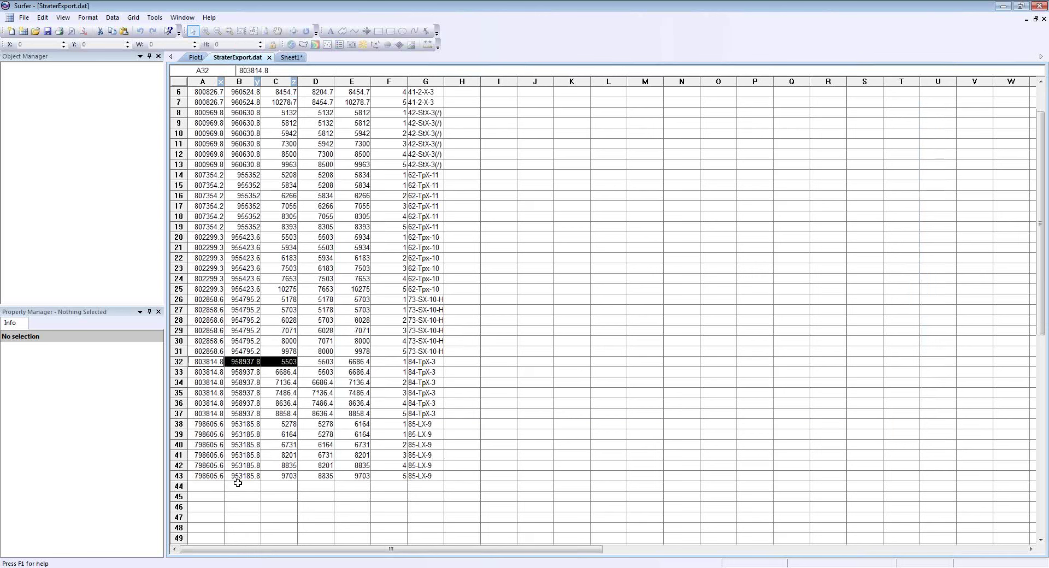
pyautogui.scroll(-1, 239, 476)
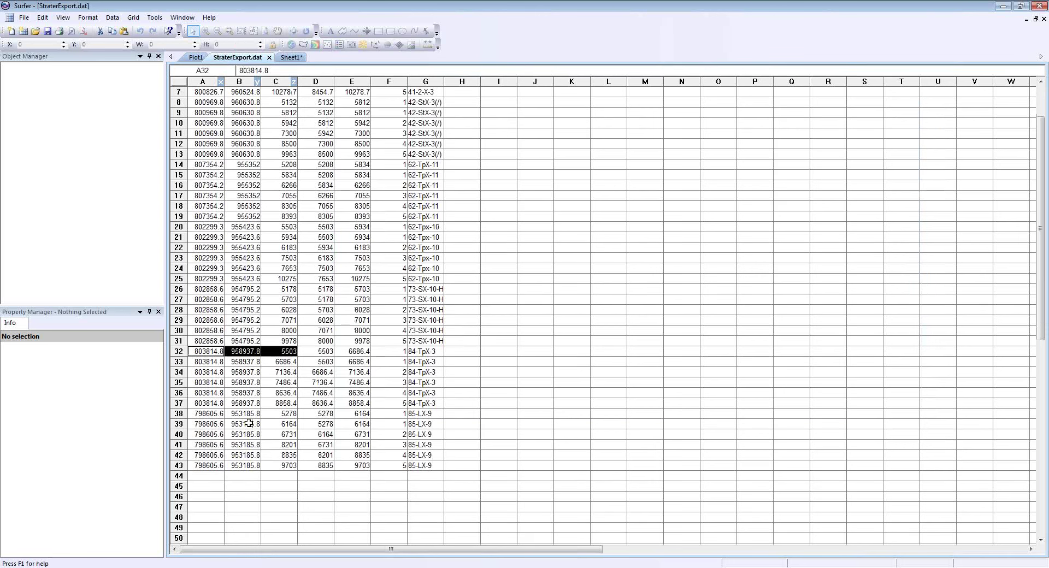
pyautogui.moveTo(212, 416); pyautogui.dragTo(274, 415)
pyautogui.hotkey('ctrl', 'c')
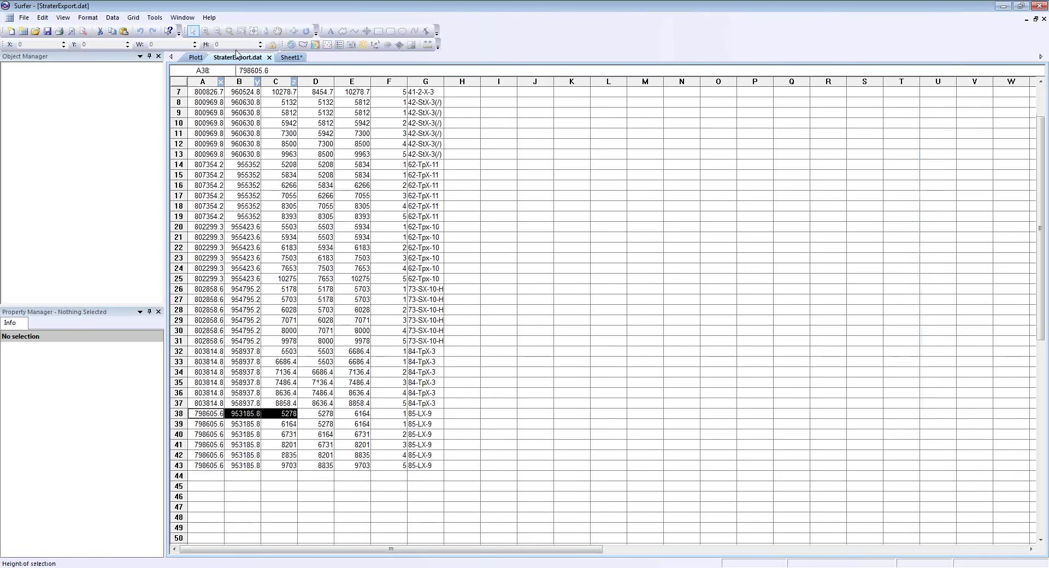
pyautogui.click(282, 57)
pyautogui.click(218, 155)
pyautogui.hotkey('ctrl', 'v')
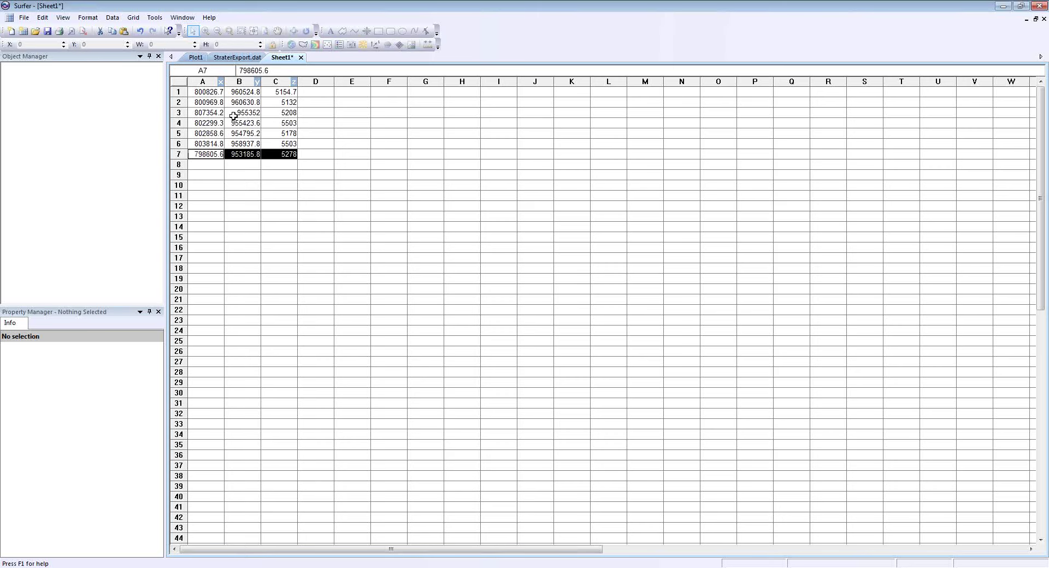
# - Save the worksheet as Layer1 in DAT Data format in the FilesForWebinar folder
pyautogui.click(24, 17)
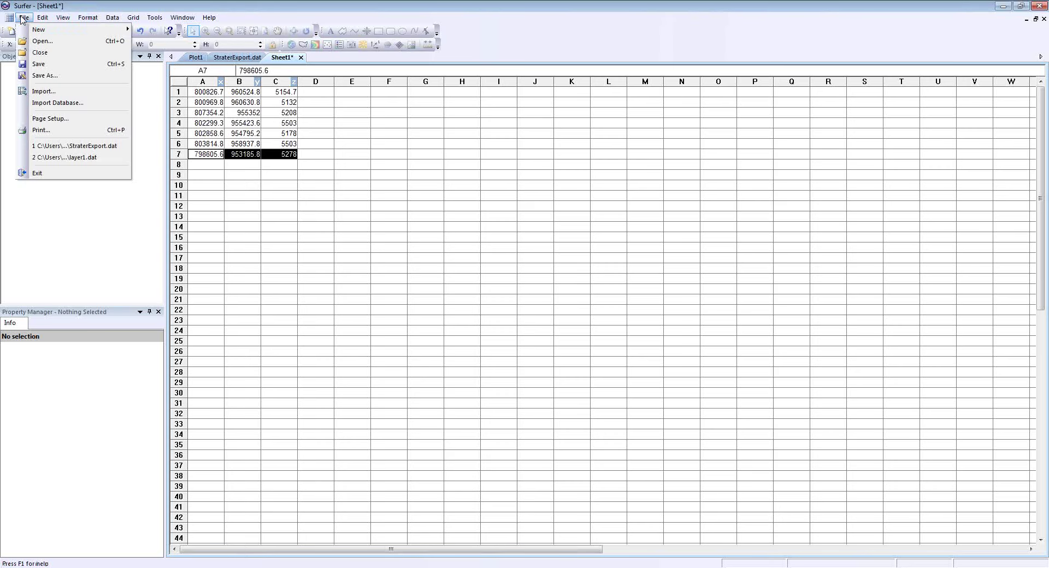
pyautogui.click(35, 76)
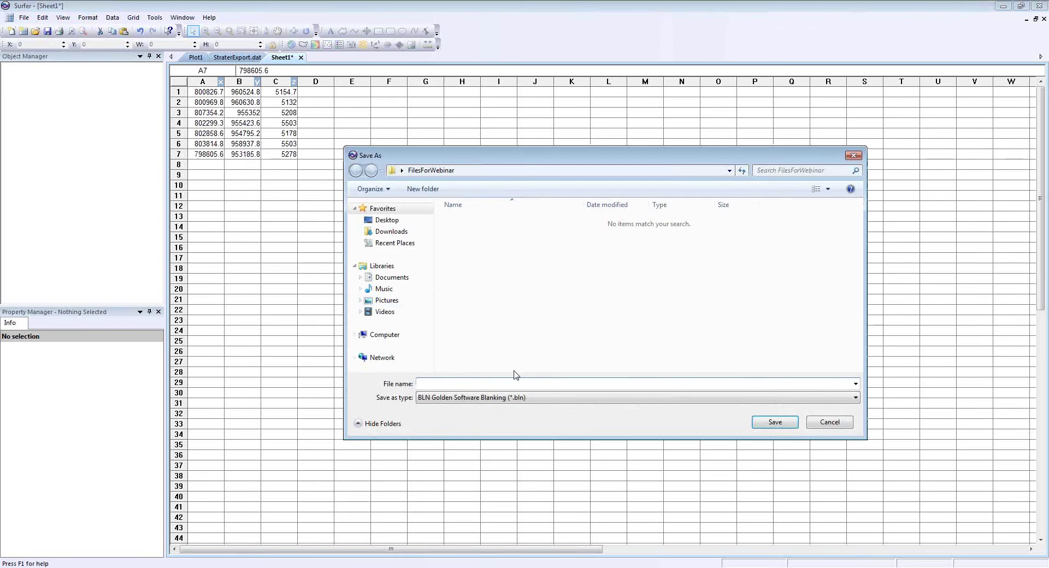
pyautogui.write('Layer1')
pyautogui.click(469, 399)
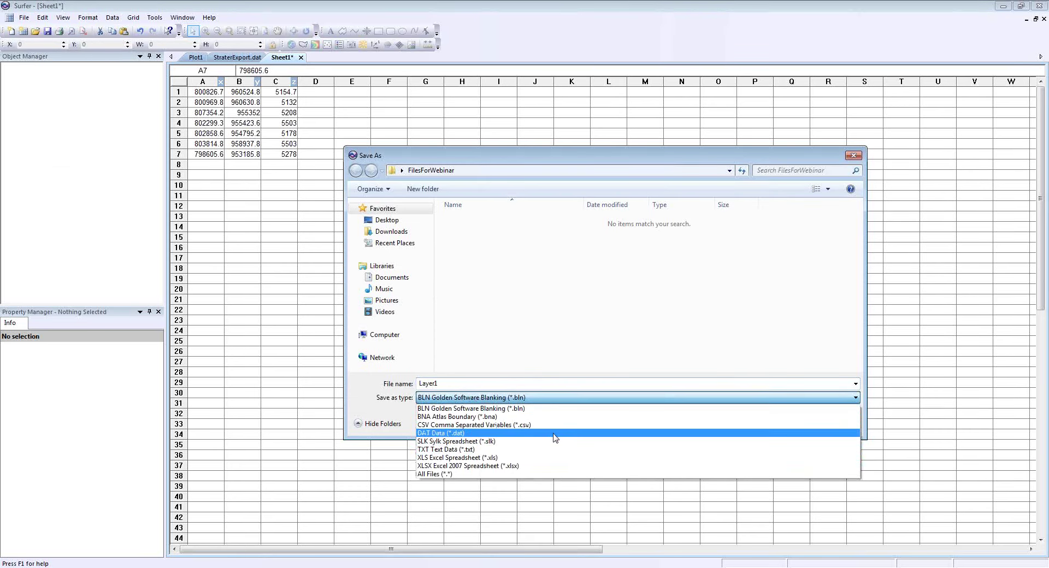
pyautogui.click(556, 433)
pyautogui.click(775, 422)
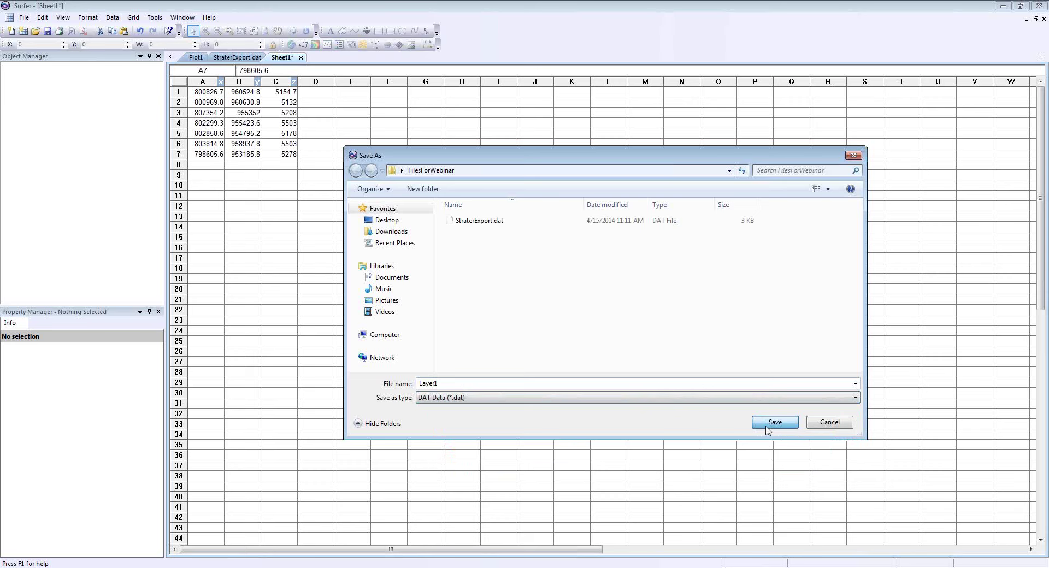
pyautogui.click(572, 232)
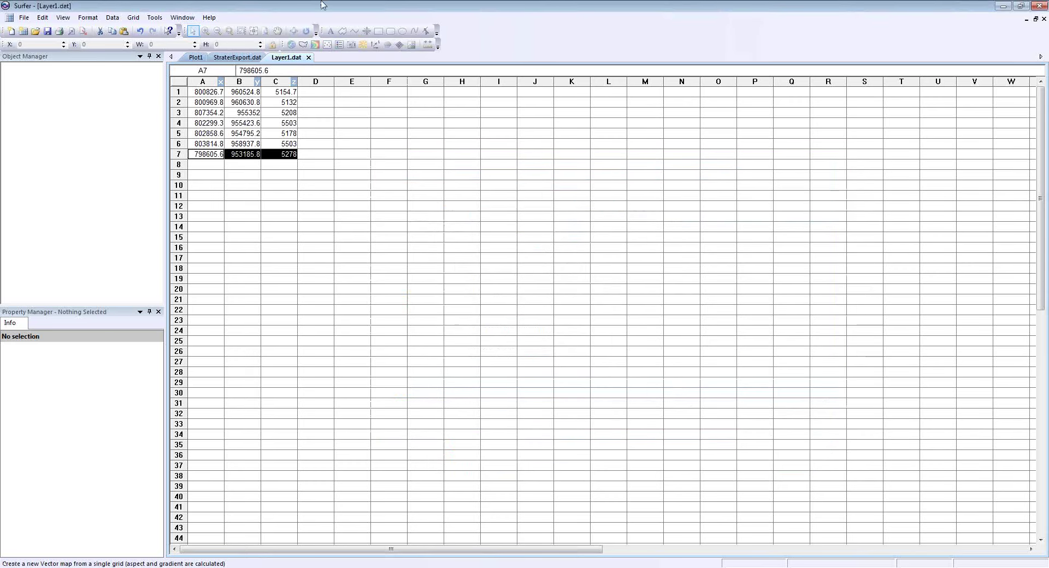
# - Start gridding the XYZ data with Layer1.dat as the source file
pyautogui.click(133, 17)
pyautogui.click(147, 30)
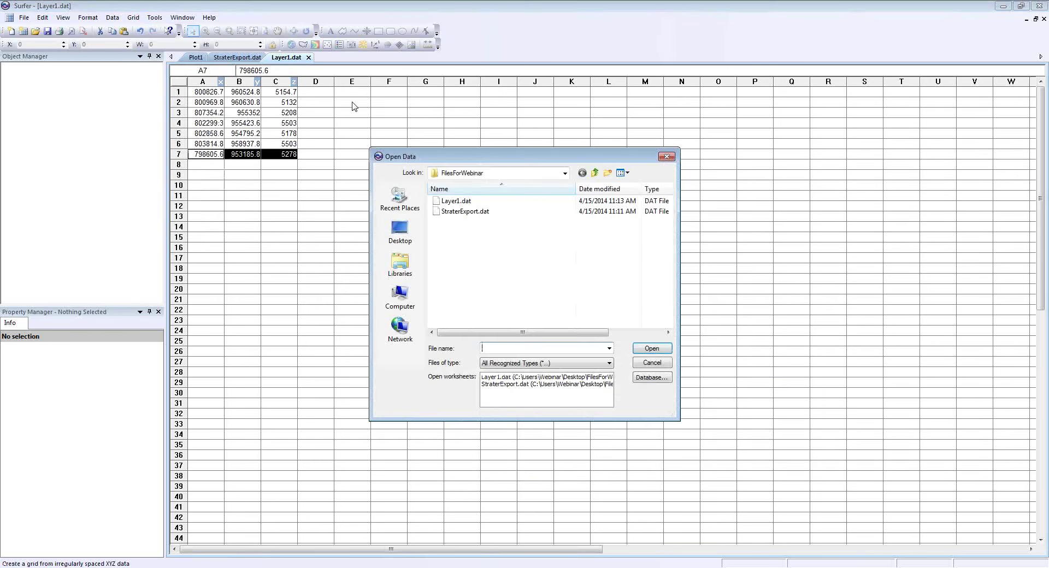
pyautogui.click(462, 201)
pyautogui.click(660, 349)
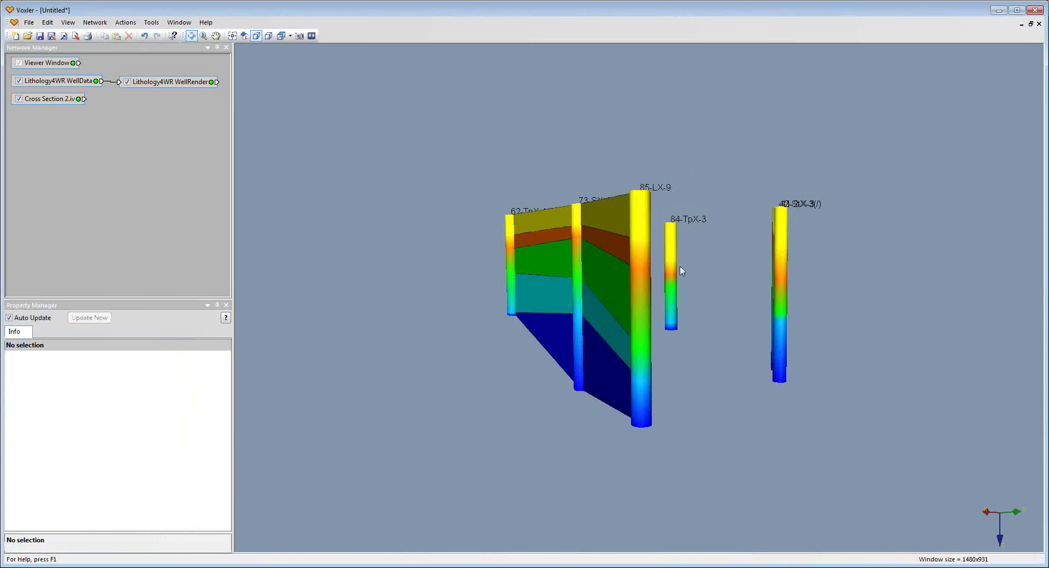
# - In Voxler, attach an Info module to Lithology4WR WellRender and display its geometry limits
pyautogui.moveTo(680, 271); pyautogui.dragTo(553, 323)
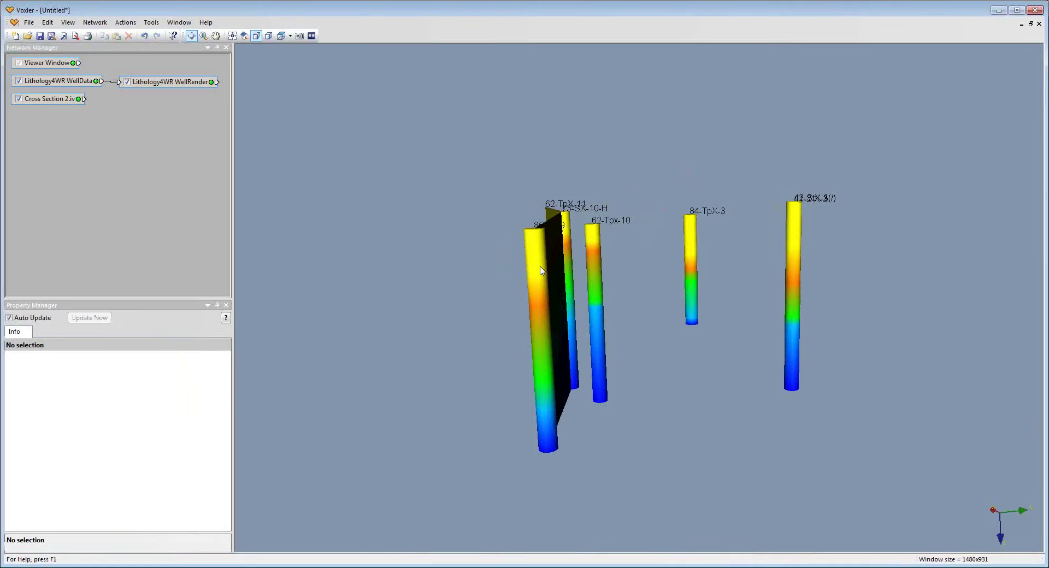
pyautogui.moveTo(161, 87); pyautogui.dragTo(158, 85)
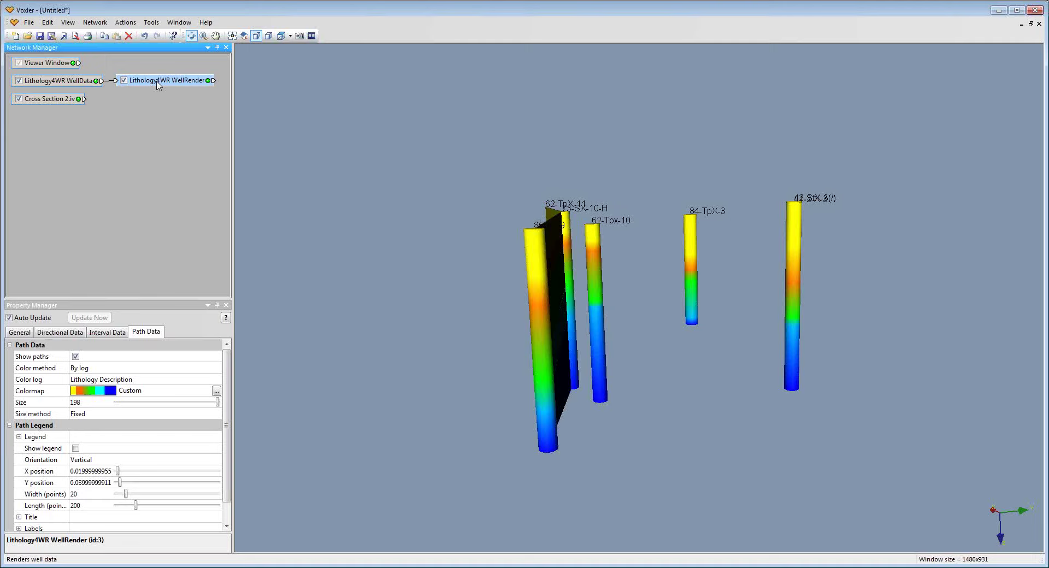
pyautogui.rightClick(157, 82)
pyautogui.moveTo(173, 91)
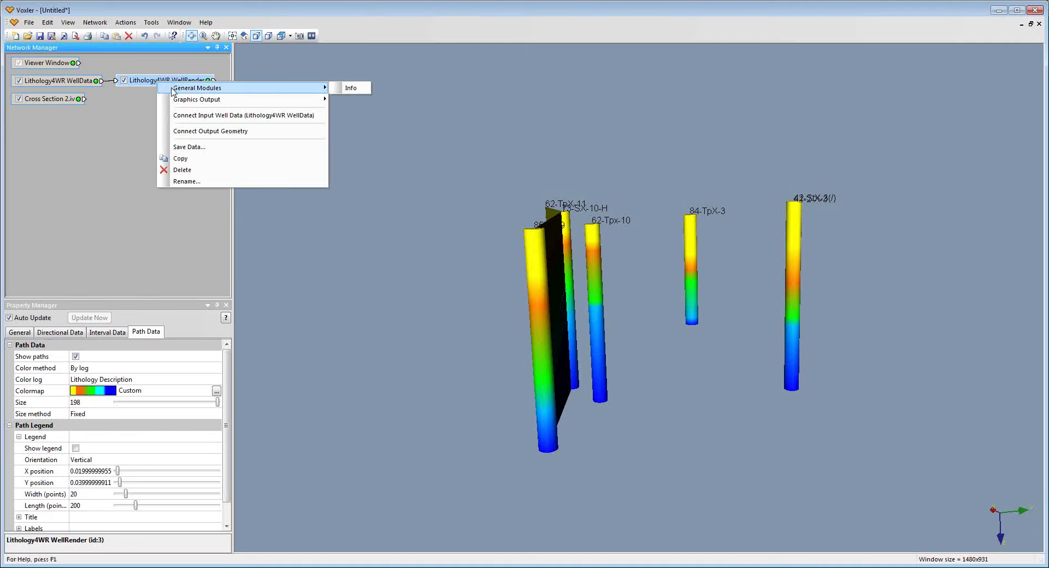
pyautogui.click(350, 88)
pyautogui.moveTo(209, 63)
pyautogui.mouseDown()
pyautogui.moveTo(197, 93)
pyautogui.moveTo(194, 76)
pyautogui.mouseUp()
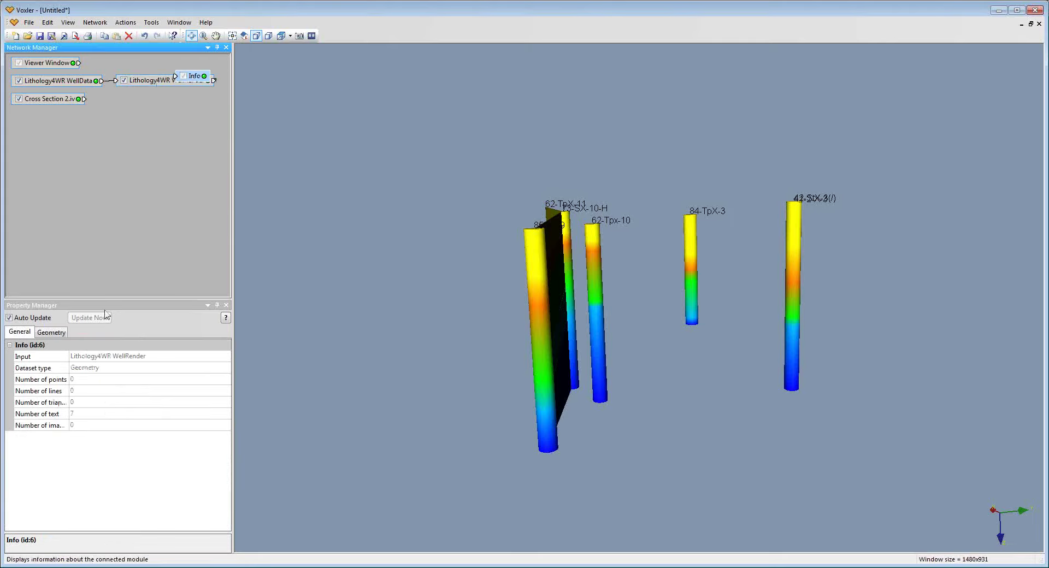
pyautogui.click(55, 334)
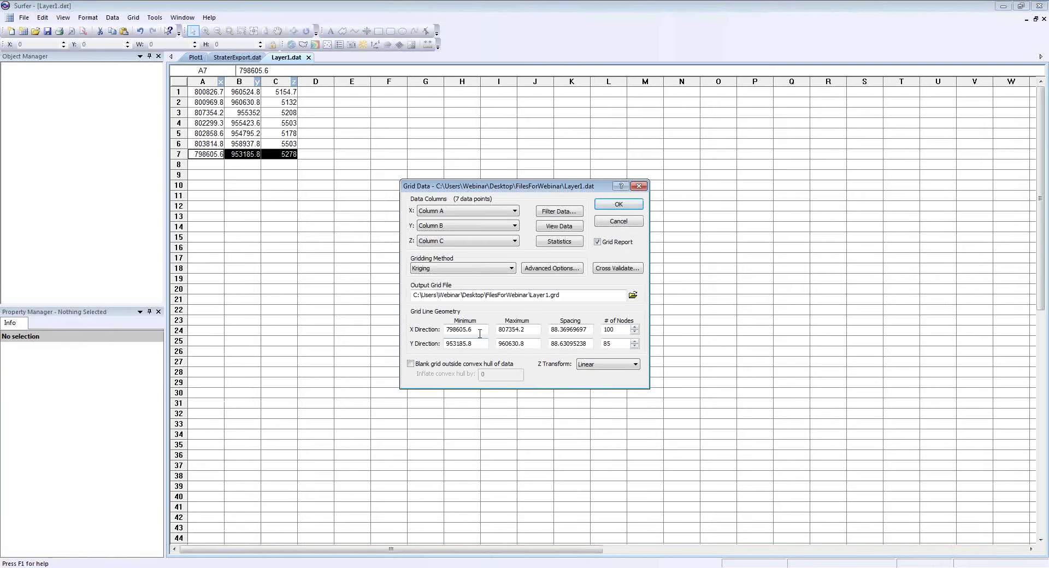
# - Back in Surfer's gridding settings, set the X range to 798505.6002–807454.1998 and the Y range to 953085.8–960730.8
pyautogui.moveTo(480, 331); pyautogui.dragTo(444, 335)
pyautogui.write('798505.6002')
pyautogui.press('Tab')
pyautogui.write('807')
pyautogui.write('5')
pyautogui.write('454')
pyautogui.write('.1998')
pyautogui.moveTo(473, 344); pyautogui.dragTo(373, 352)
pyautogui.write('953085.8')
pyautogui.moveTo(527, 342); pyautogui.dragTo(488, 343)
pyautogui.write('960730.8')
# - Set the number of Y nodes to 100, create the Layer1.grd grid and close the gridding report
pyautogui.doubleClick(615, 348)
pyautogui.write('100')
pyautogui.click(620, 205)
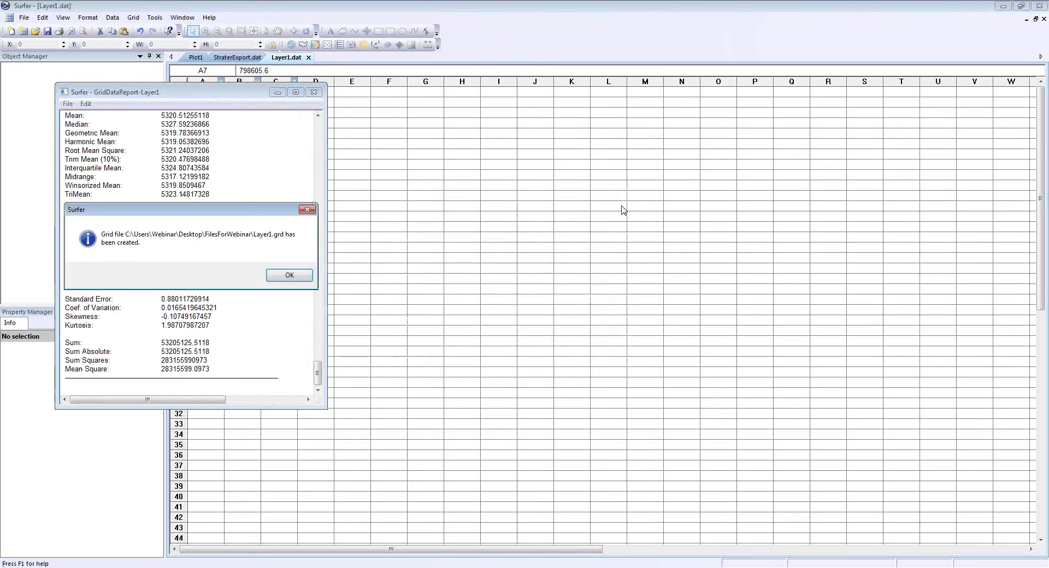
pyautogui.click(296, 275)
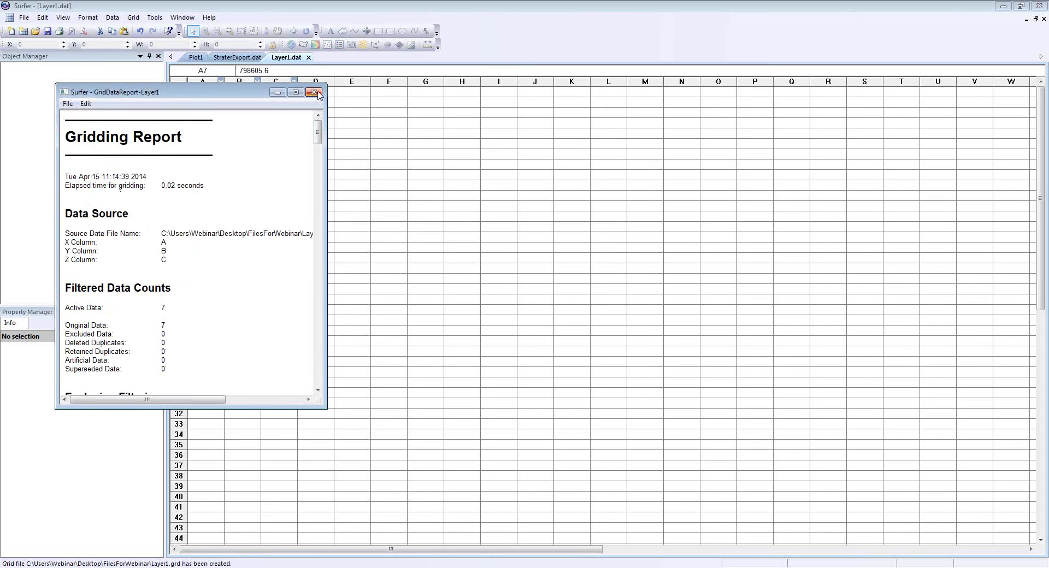
pyautogui.click(314, 93)
pyautogui.click(216, 280)
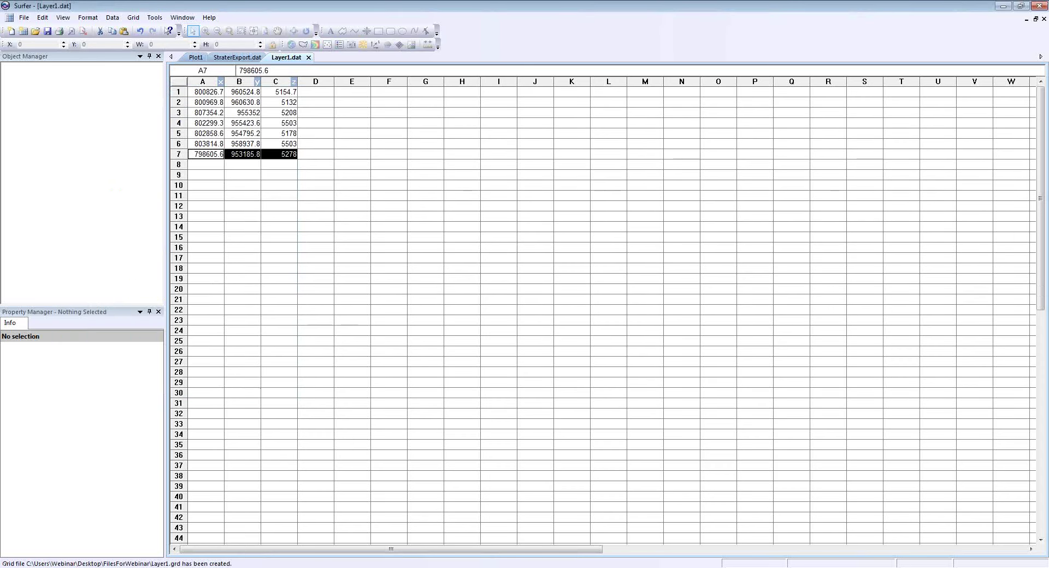
# - Switch to Voxler and start importing the Layer1 Surfer grid from the FilesForWebinar folder on the Desktop
pyautogui.moveTo(319, 567)
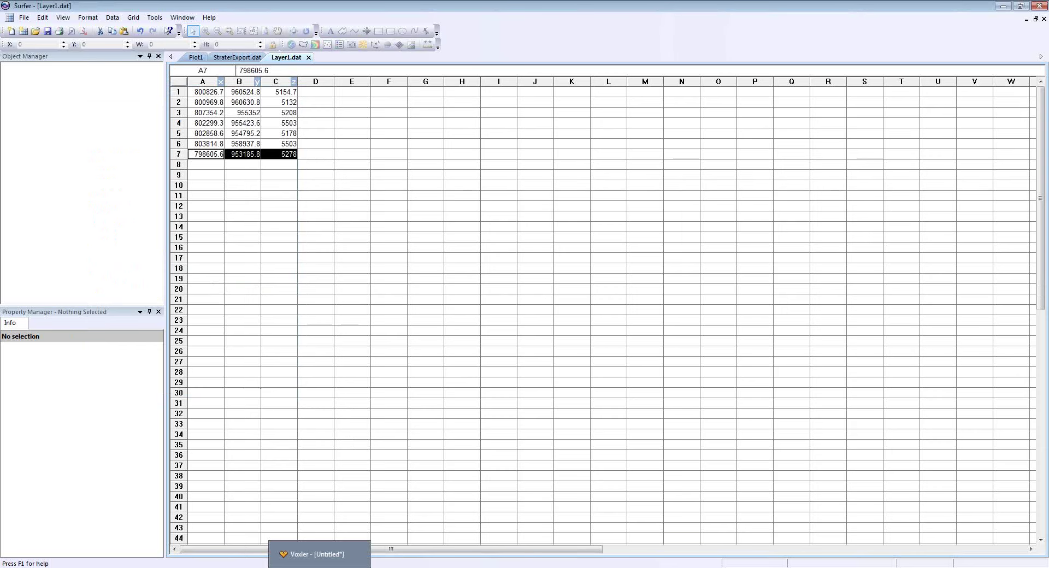
pyautogui.click(319, 554)
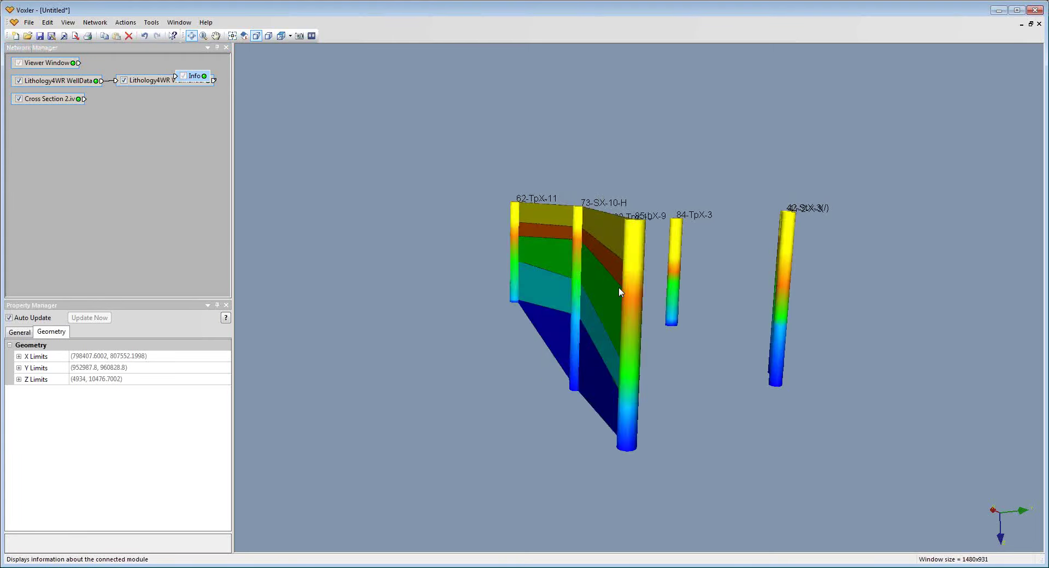
pyautogui.click(28, 22)
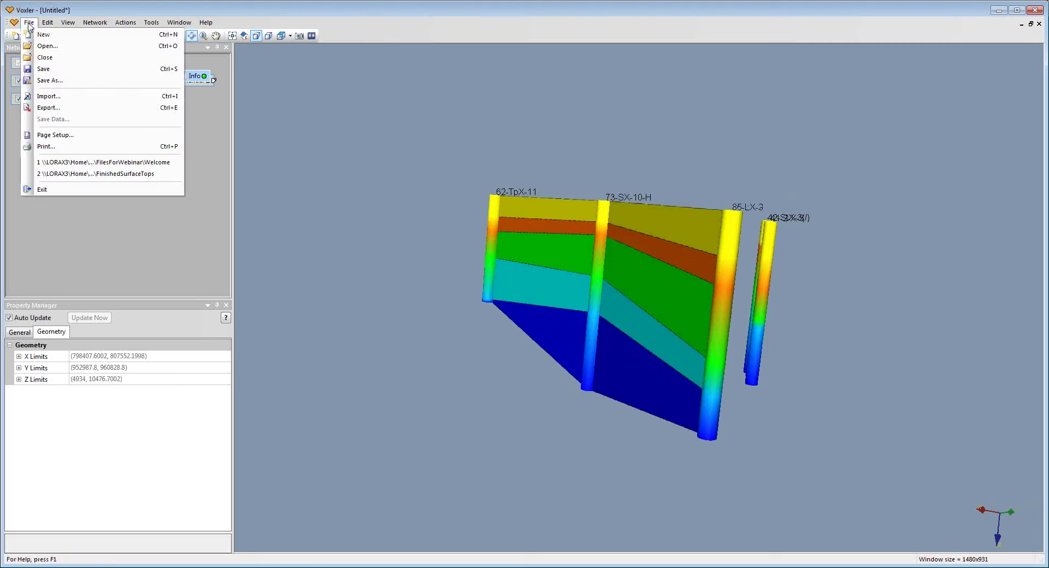
pyautogui.click(59, 98)
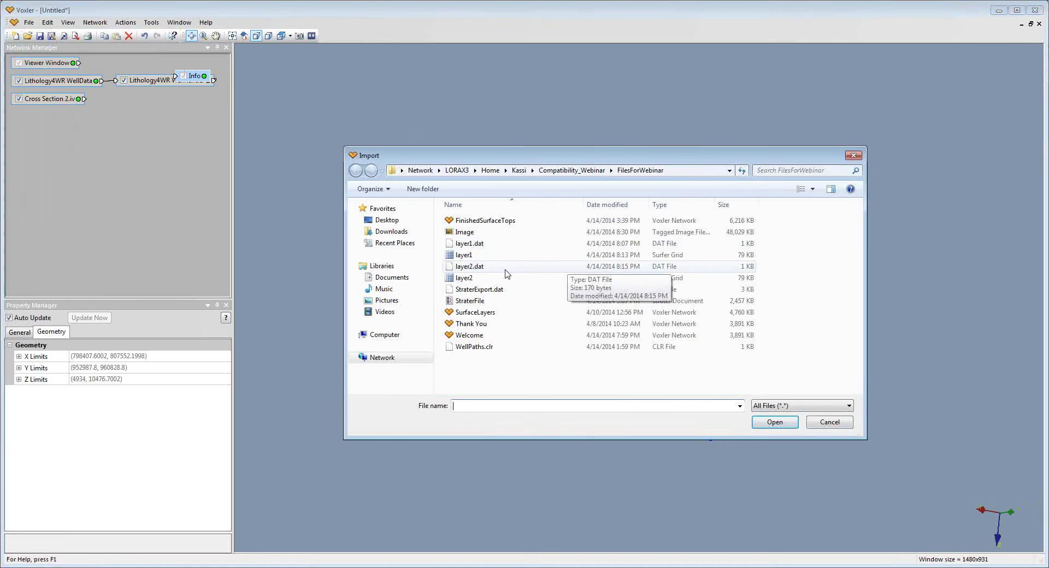
pyautogui.click(387, 220)
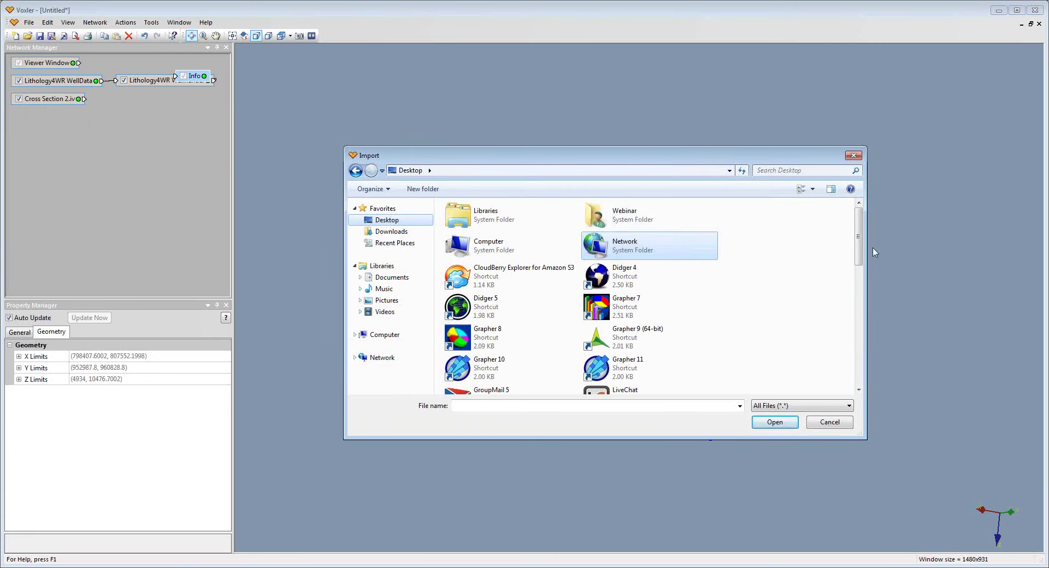
pyautogui.moveTo(858, 235); pyautogui.dragTo(859, 345)
pyautogui.doubleClick(508, 343)
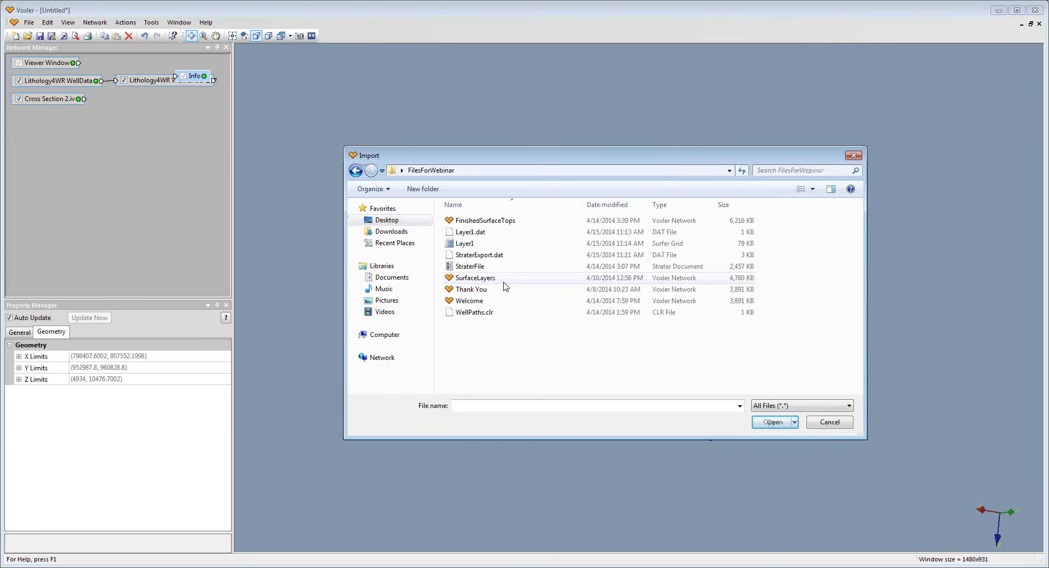
pyautogui.click(465, 244)
pyautogui.click(773, 424)
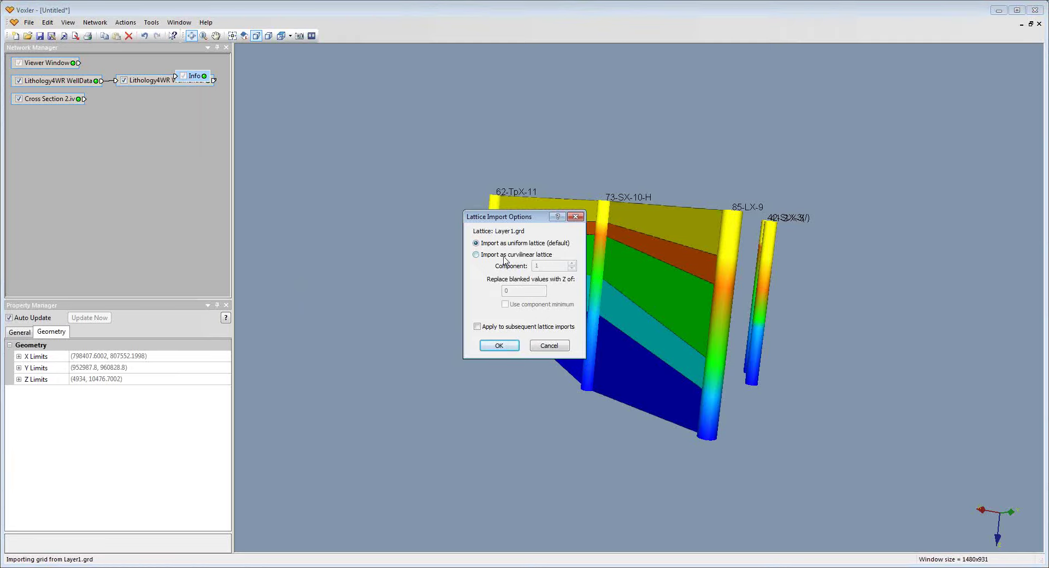
# - Import Layer1.grd as a curvilinear lattice, using the component minimum to replace blanked values
pyautogui.click(504, 257)
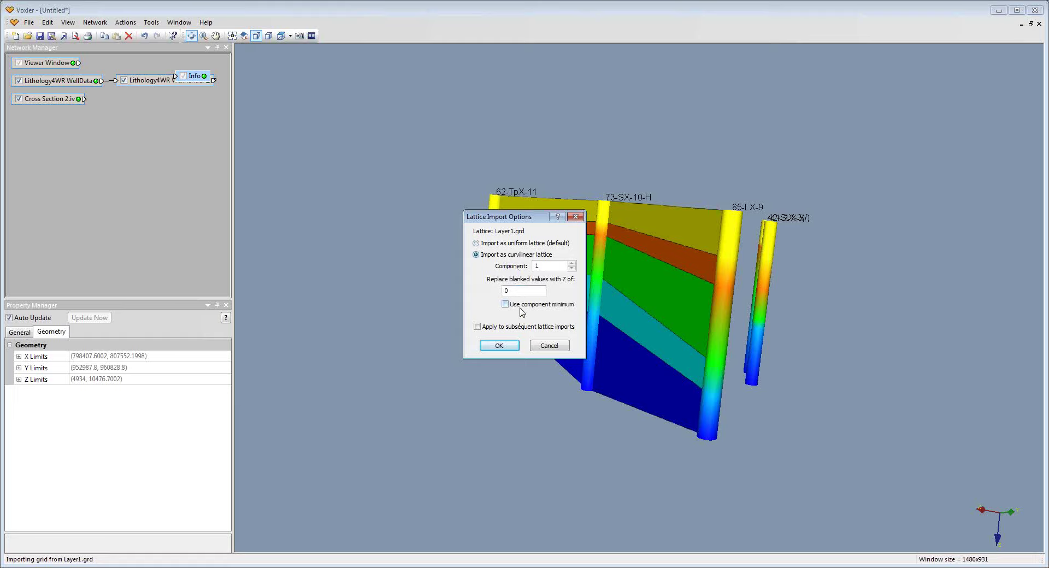
pyautogui.click(521, 306)
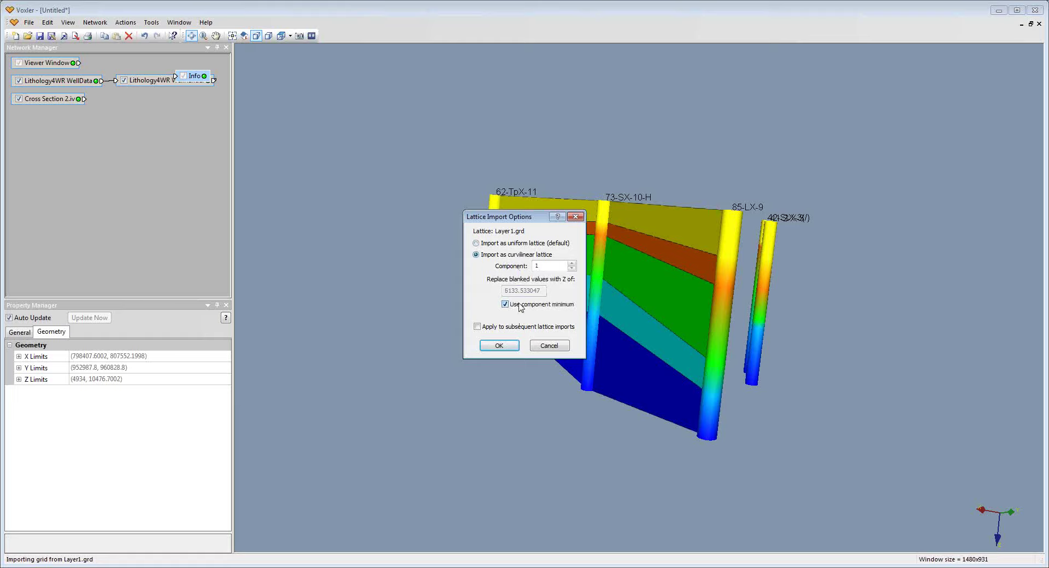
pyautogui.click(499, 346)
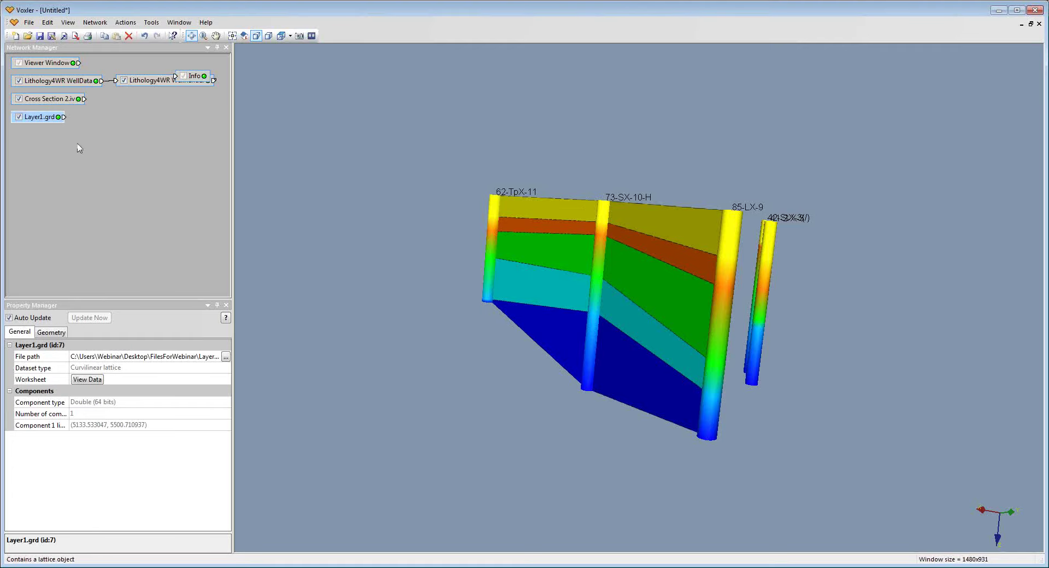
# - Attach a HeightField module to Layer1.grd and hide Cross Section 2.iv in the 3D view
pyautogui.rightClick(33, 121)
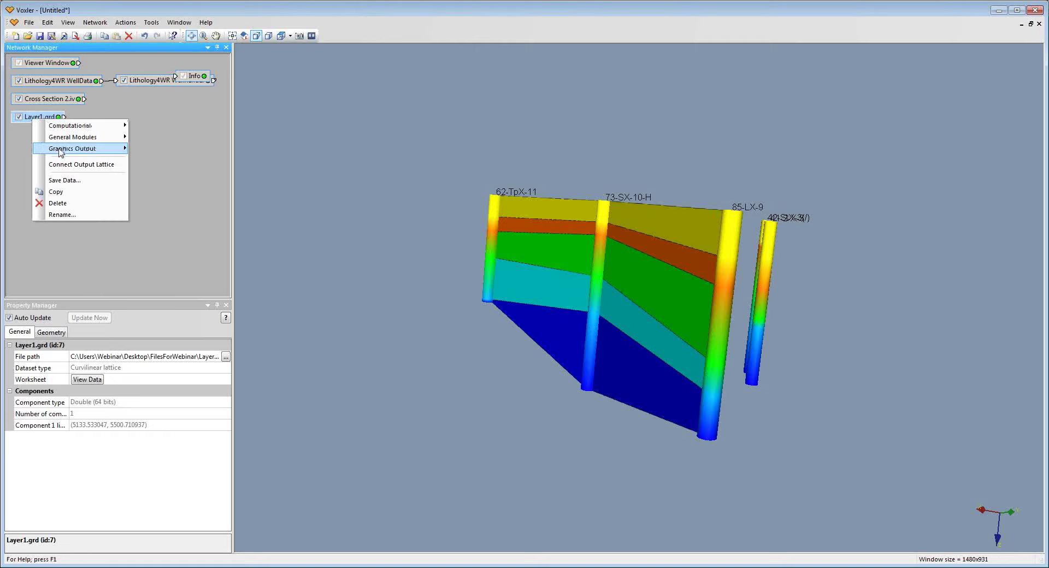
pyautogui.moveTo(82, 149)
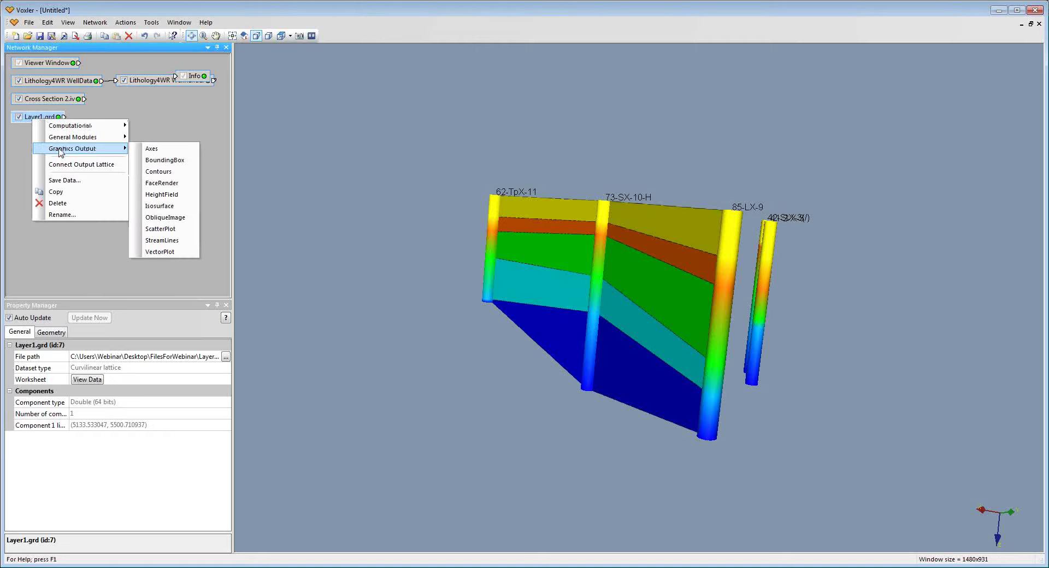
pyautogui.click(151, 194)
pyautogui.moveTo(403, 256); pyautogui.dragTo(350, 303)
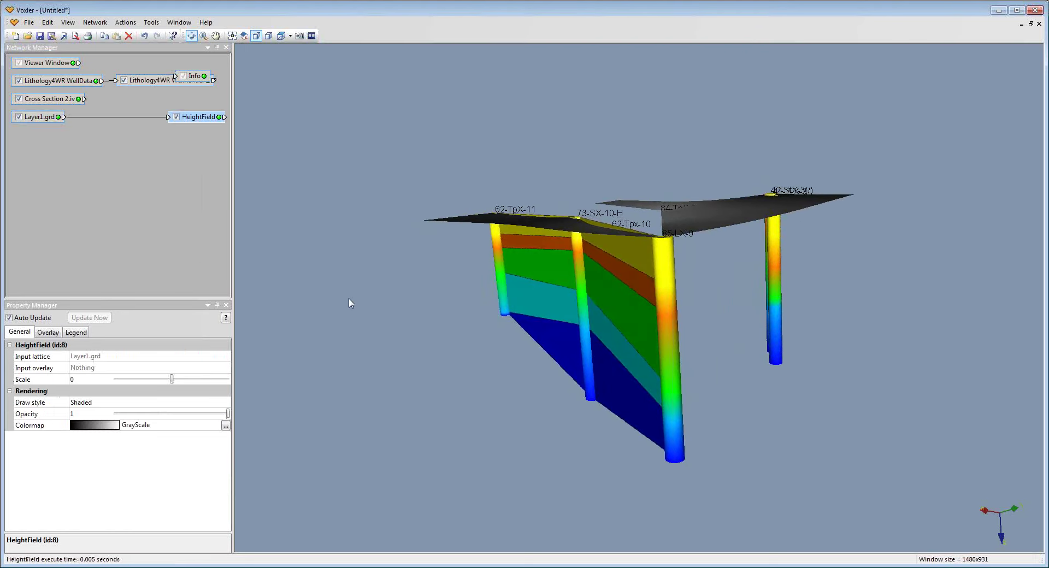
pyautogui.click(18, 99)
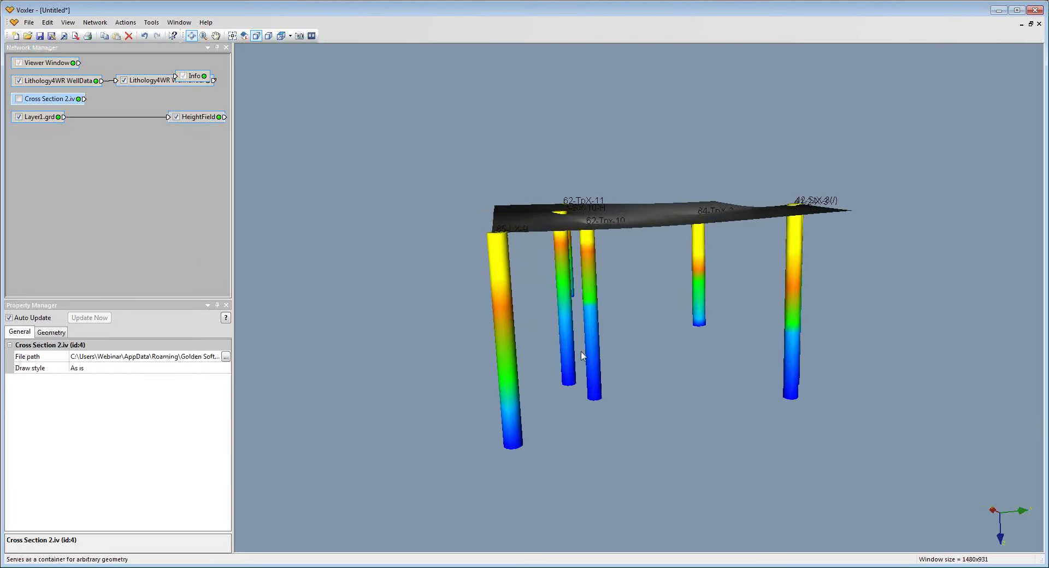
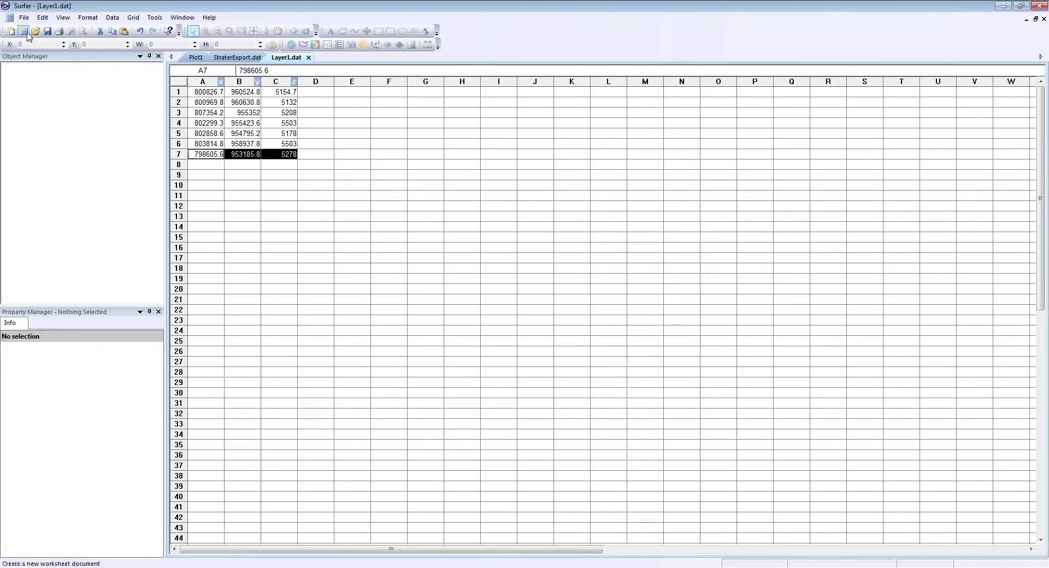
# - In Surfer, create a new worksheet and copy the XYZ values from StraterExport.dat row 3 (hole 41-2-X-3) into its row 1
pyautogui.click(27, 33)
pyautogui.click(232, 57)
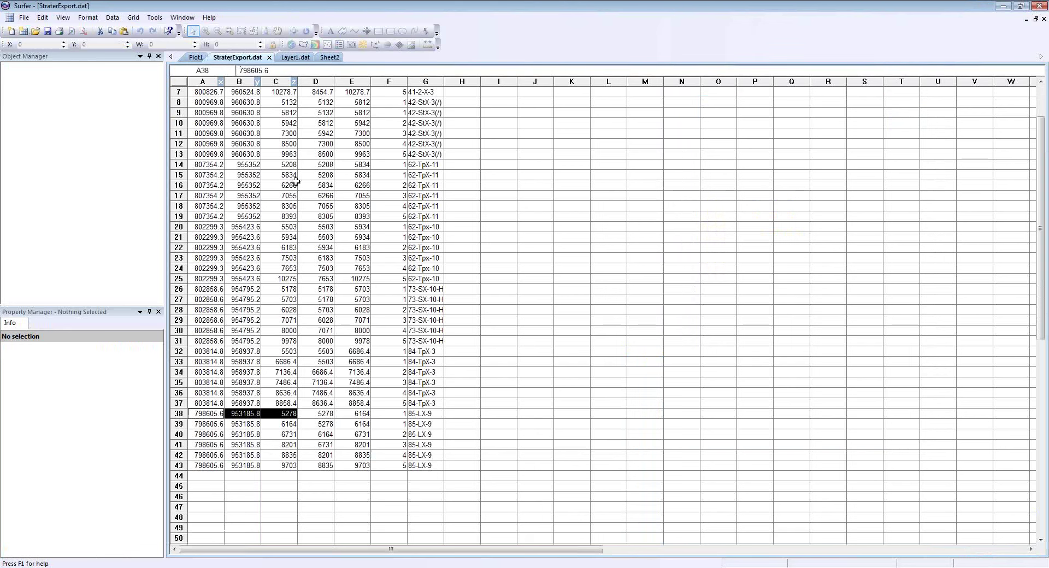
pyautogui.scroll(2, 295, 181)
pyautogui.moveTo(197, 109); pyautogui.dragTo(289, 115)
pyautogui.hotkey('ctrl', 'c')
pyautogui.click(330, 57)
pyautogui.hotkey('ctrl', 'v')
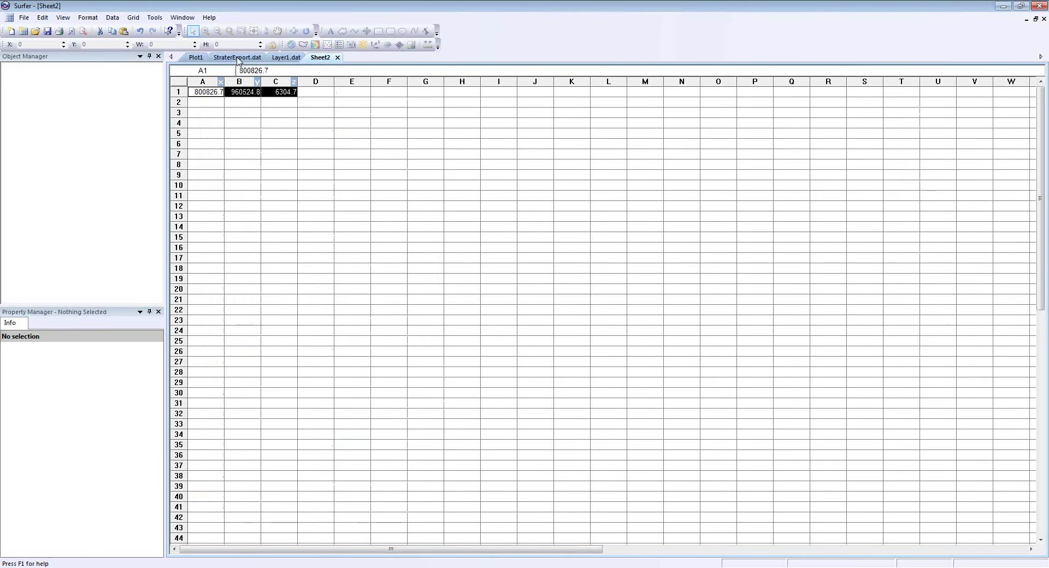
# - Copy the XYZ values from StraterExport.dat row 9 (hole 42-StX-3(/)) into row 2 of Sheet2
pyautogui.click(238, 58)
pyautogui.moveTo(210, 179); pyautogui.dragTo(276, 175)
pyautogui.hotkey('ctrl', 'c')
pyautogui.click(329, 57)
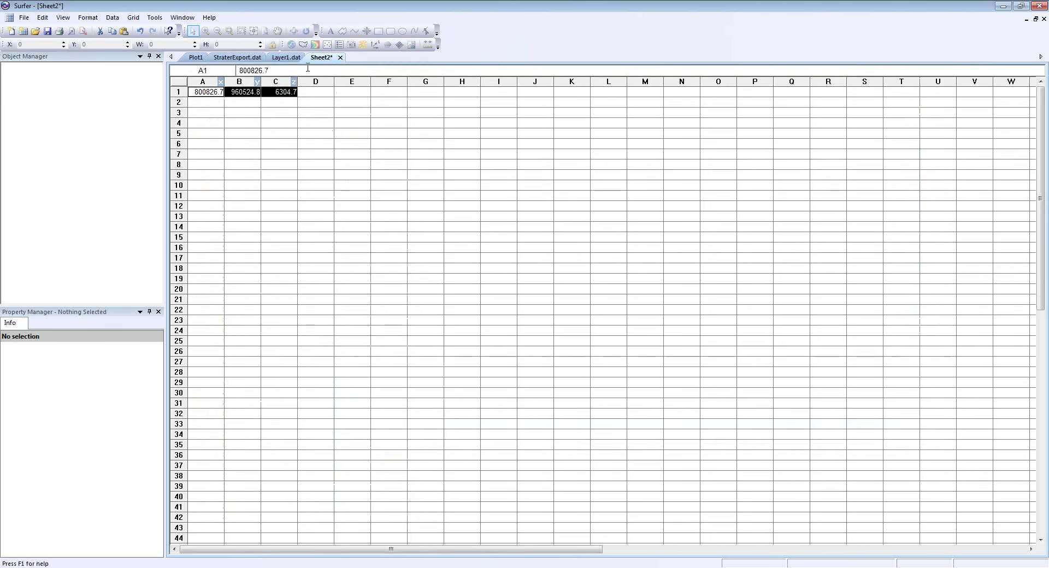
pyautogui.click(213, 102)
pyautogui.hotkey('ctrl', 'v')
# - Copy the XYZ values from StraterExport.dat row 15 (hole 62-TpX-11) into row 3 of Sheet2
pyautogui.click(251, 57)
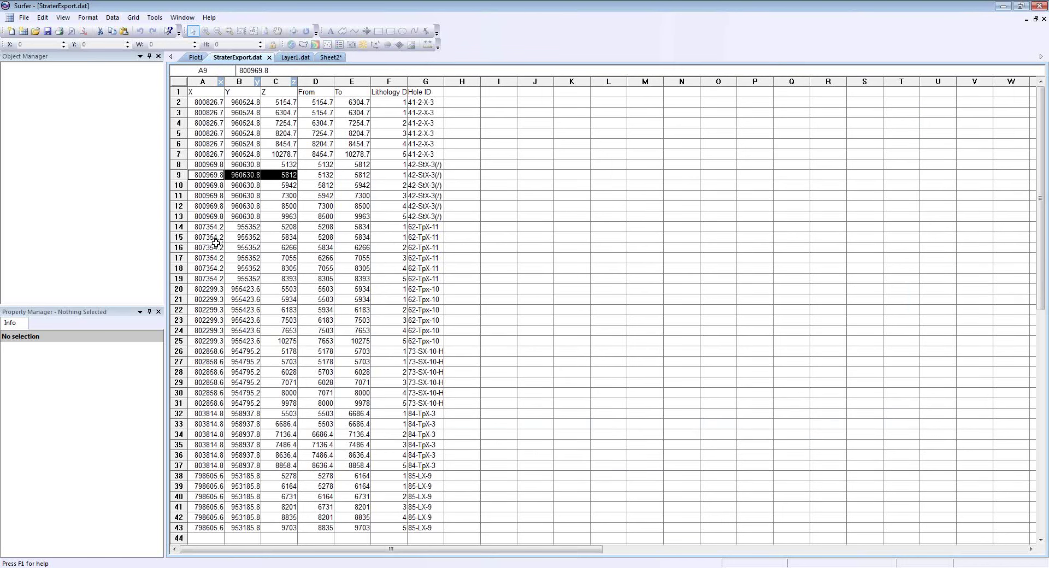
pyautogui.moveTo(216, 244); pyautogui.dragTo(276, 239)
pyautogui.hotkey('ctrl', 'c')
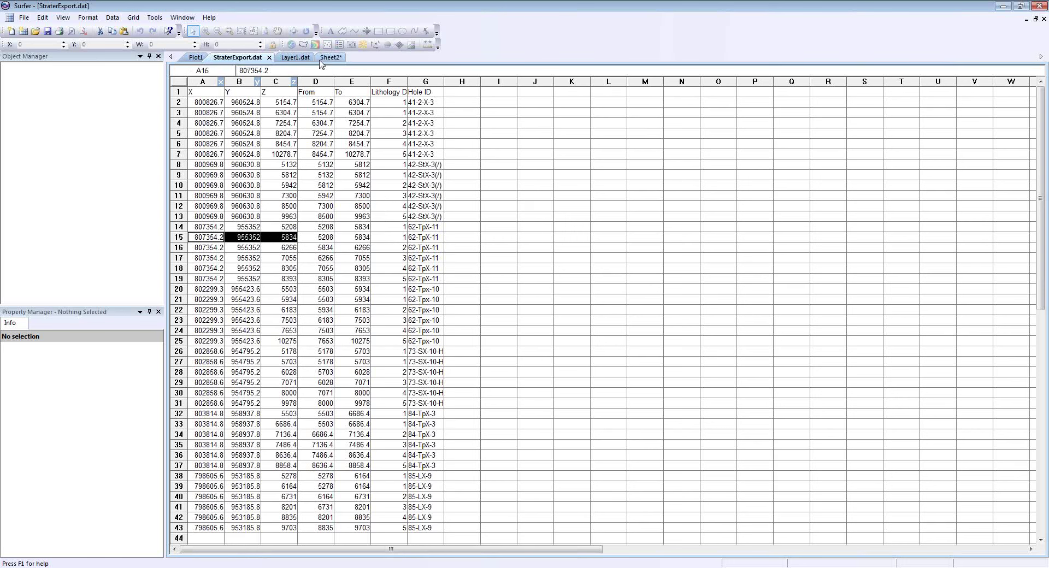
pyautogui.click(330, 57)
pyautogui.click(207, 112)
pyautogui.hotkey('ctrl', 'v')
# - Copy the XYZ values from StraterExport.dat row 21 (hole 62-Tpx-10) into row 4 of Sheet2
pyautogui.click(244, 61)
pyautogui.scroll(-1, 339, 136)
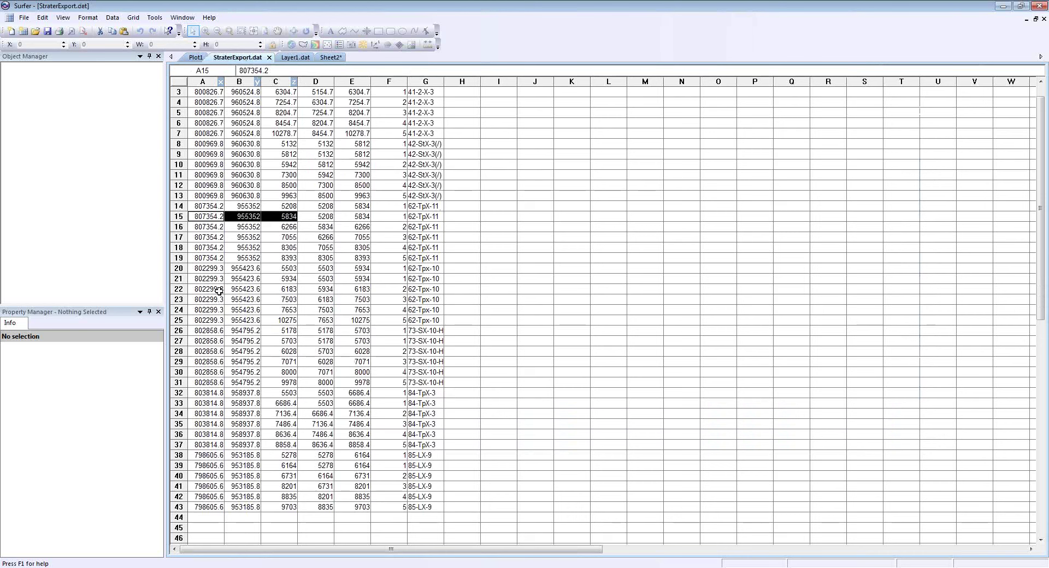
pyautogui.moveTo(207, 283); pyautogui.dragTo(283, 283)
pyautogui.hotkey('ctrl', 'c')
pyautogui.click(330, 58)
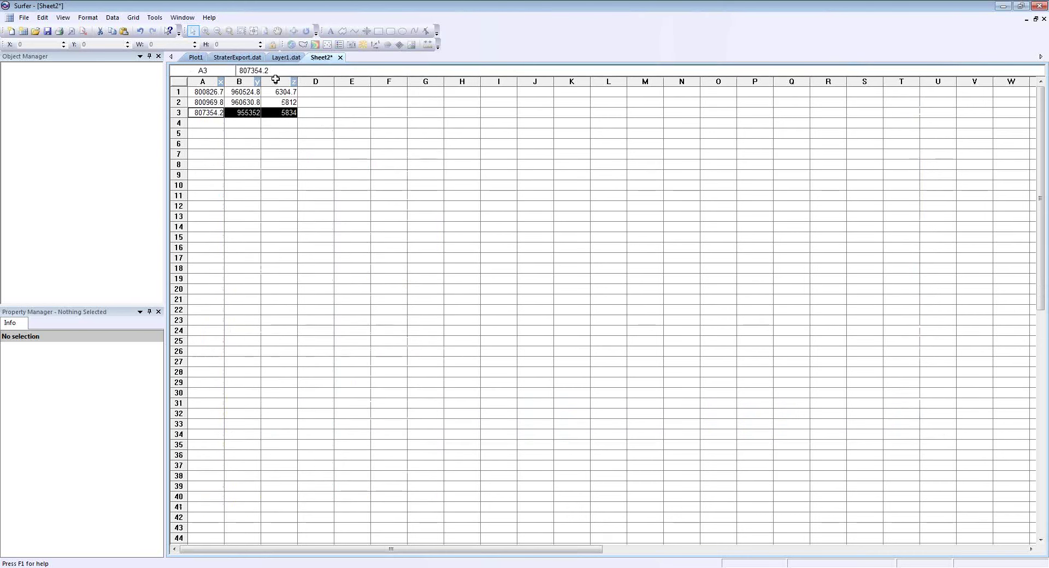
pyautogui.click(207, 123)
pyautogui.hotkey('ctrl', 'v')
# - Copy the XYZ values from StraterExport.dat row 27 (hole 73-SX-10-H) into row 5 of Sheet2
pyautogui.click(237, 59)
pyautogui.scroll(-2, 279, 288)
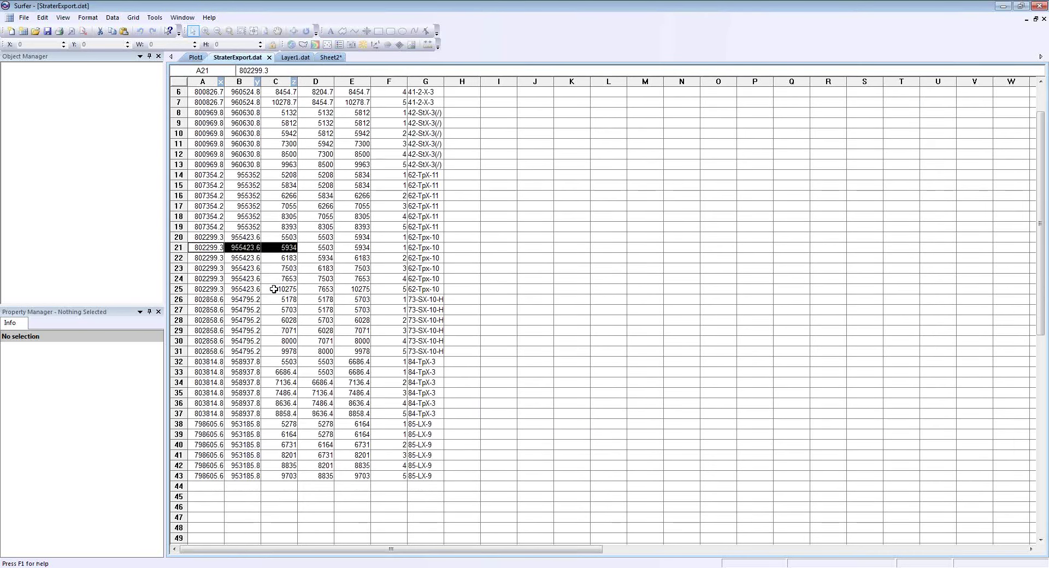
pyautogui.moveTo(207, 301); pyautogui.dragTo(284, 300)
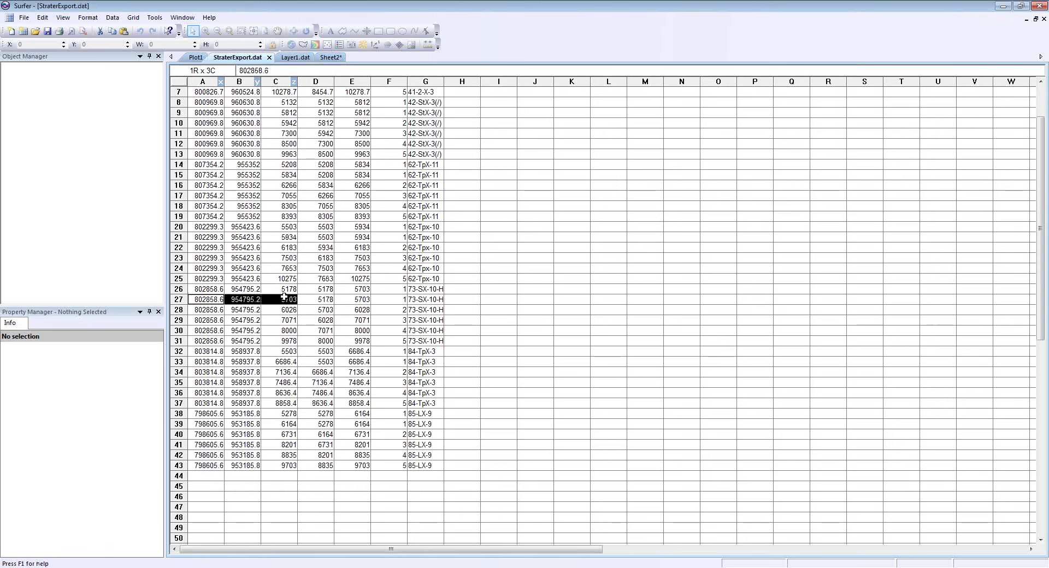
pyautogui.hotkey('ctrl', 'c')
pyautogui.click(330, 58)
pyautogui.click(207, 134)
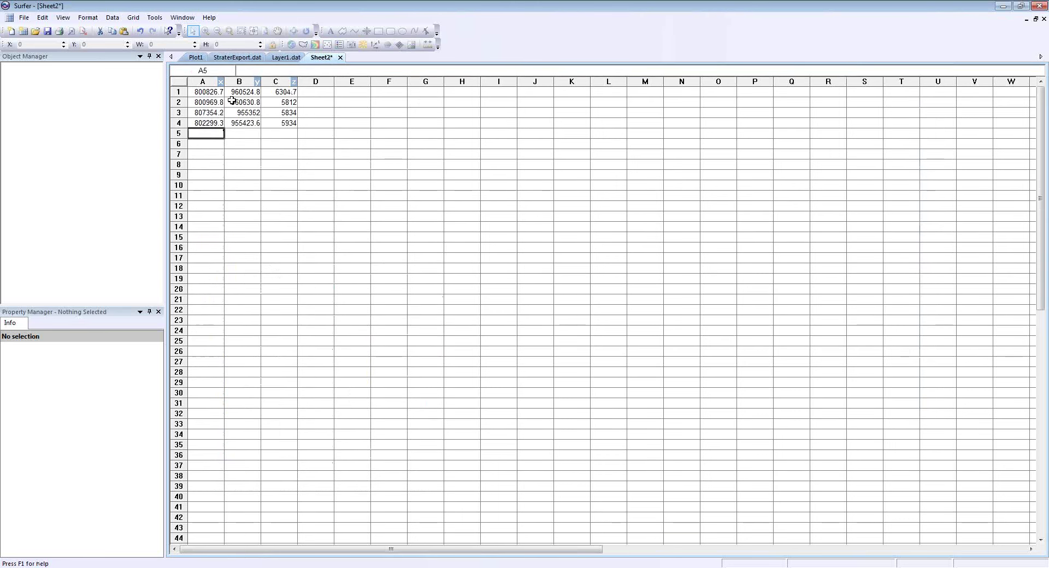
pyautogui.hotkey('ctrl', 'v')
# - Copy the XYZ values from StraterExport.dat row 33 (hole 84-TpX-3) into row 6 of Sheet2
pyautogui.click(238, 57)
pyautogui.scroll(-2, 324, 316)
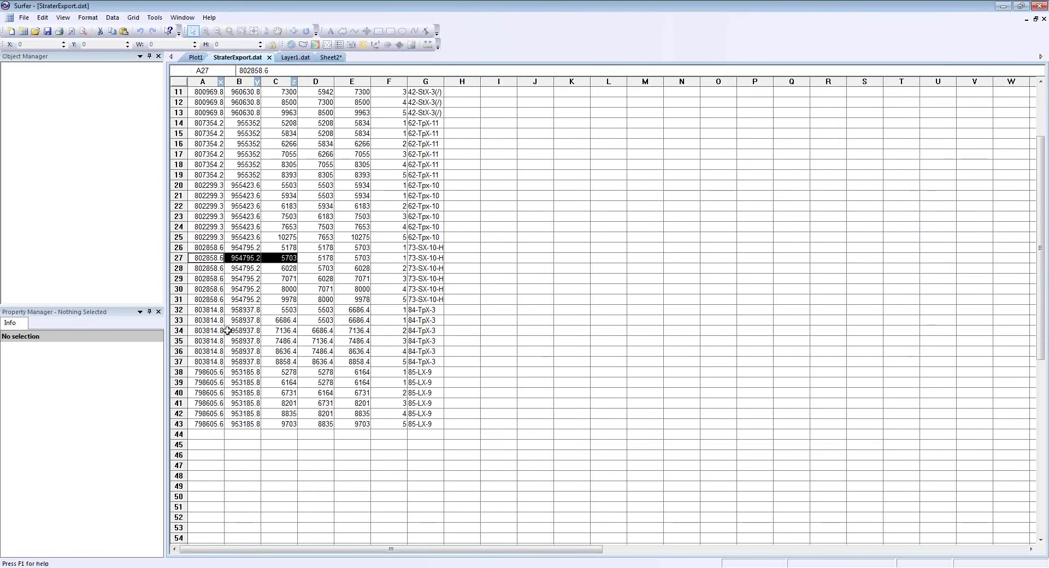
pyautogui.moveTo(206, 321); pyautogui.dragTo(281, 322)
pyautogui.hotkey('ctrl', 'c')
pyautogui.click(331, 57)
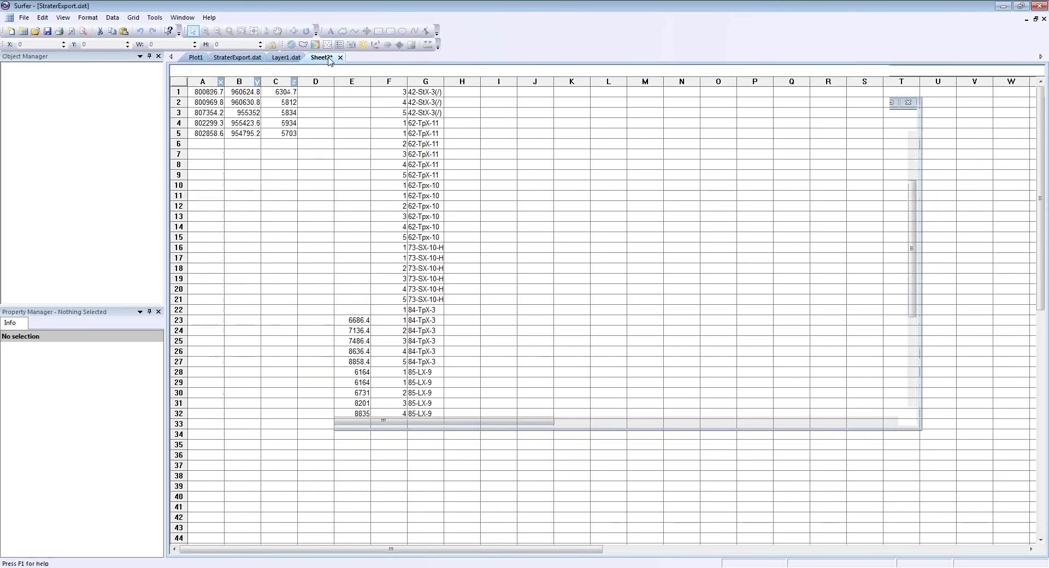
pyautogui.click(190, 143)
pyautogui.hotkey('ctrl', 'v')
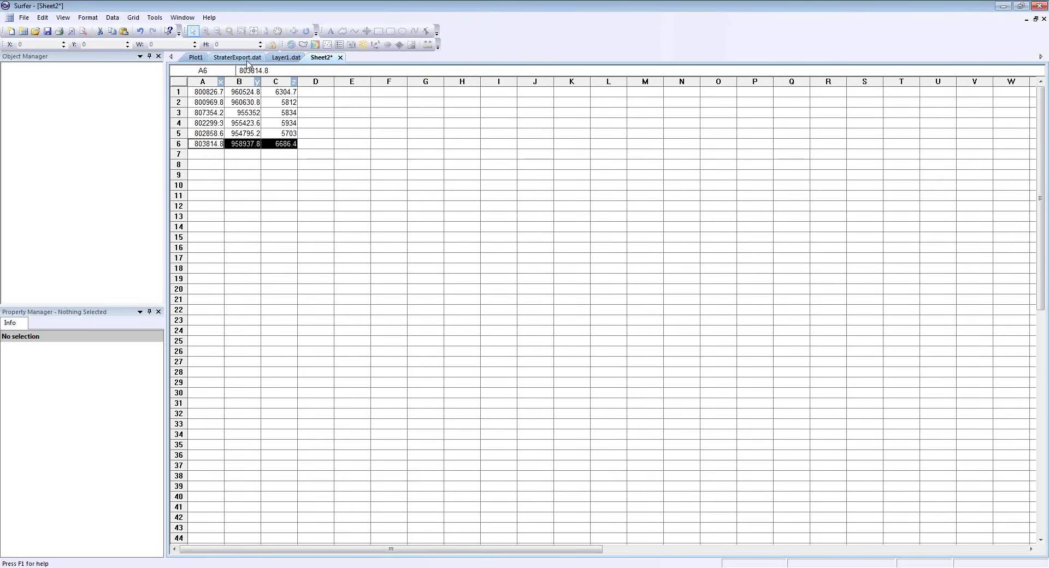
# - Copy the XYZ values from StraterExport.dat row 39 (hole 85-LX-9) into row 7 of Sheet2
pyautogui.click(238, 58)
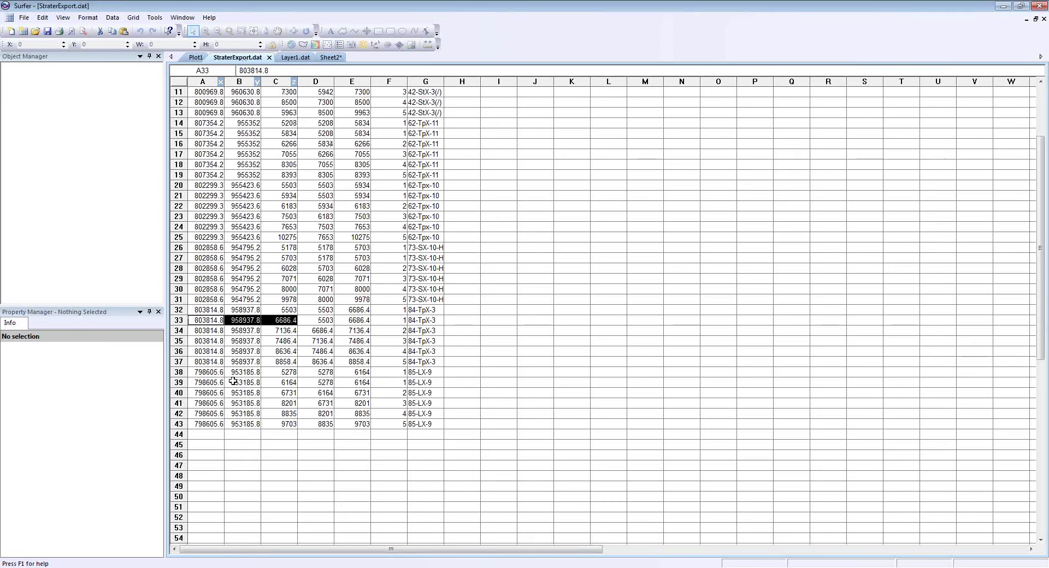
pyautogui.moveTo(218, 382); pyautogui.dragTo(269, 383)
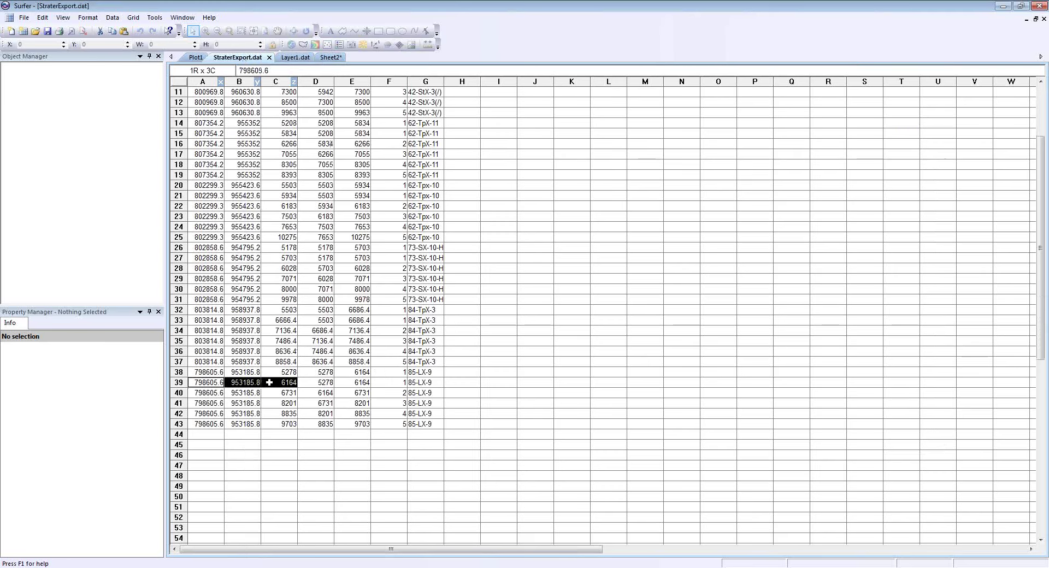
pyautogui.hotkey('ctrl', 'c')
pyautogui.click(321, 57)
pyautogui.click(206, 154)
pyautogui.hotkey('ctrl', 'v')
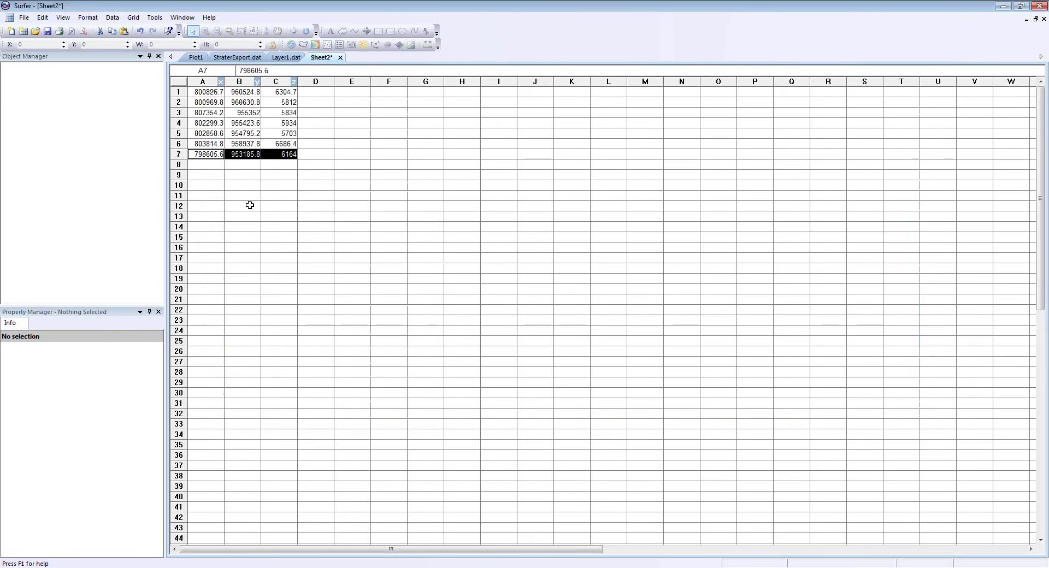
# - Save Sheet2 as Layer2.dat in the DAT Data format with comma delimiters
pyautogui.click(24, 17)
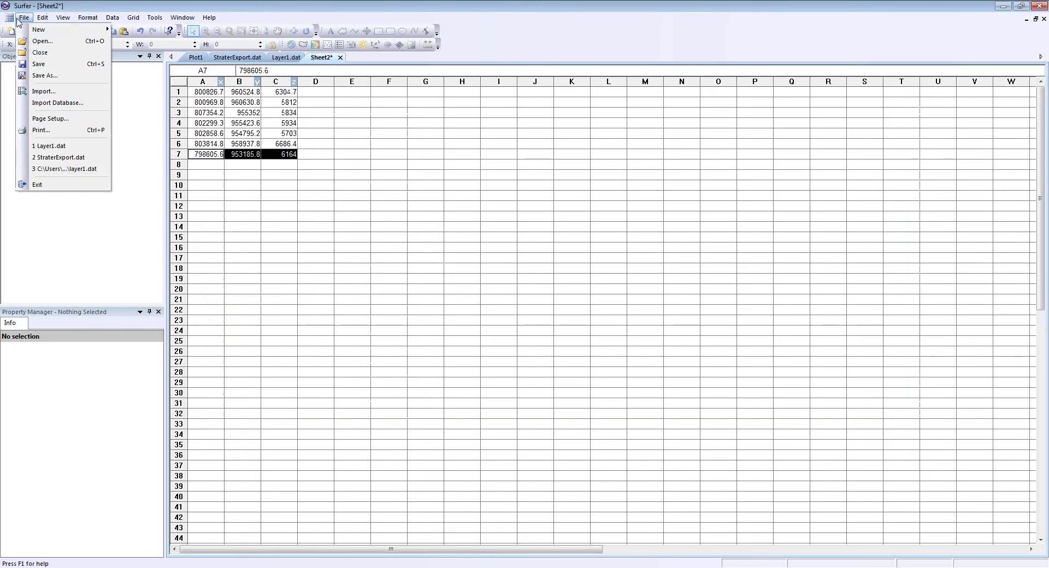
pyautogui.click(48, 76)
pyautogui.write('Layer2')
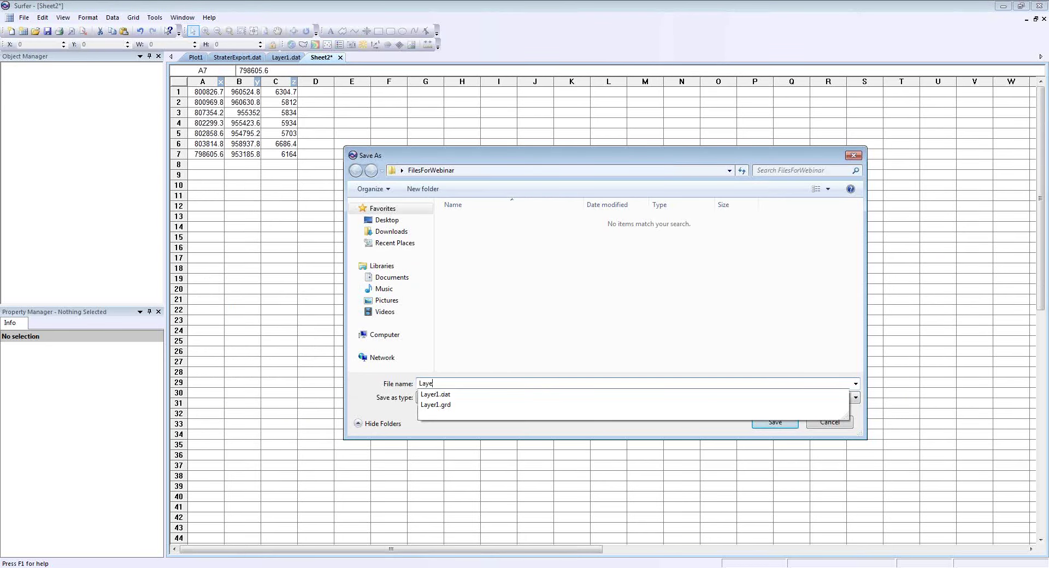
pyautogui.click(612, 398)
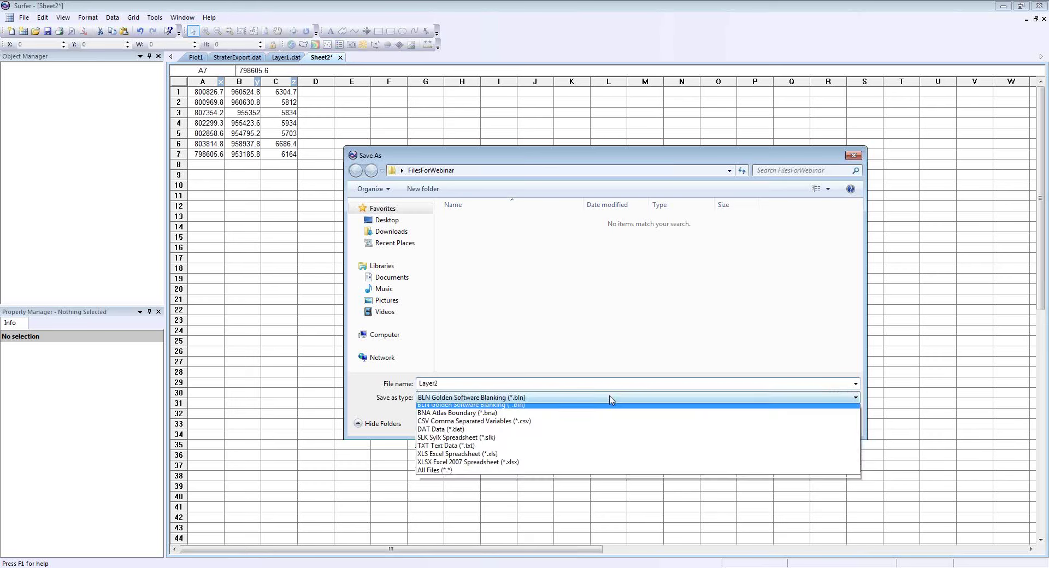
pyautogui.click(586, 438)
pyautogui.click(775, 422)
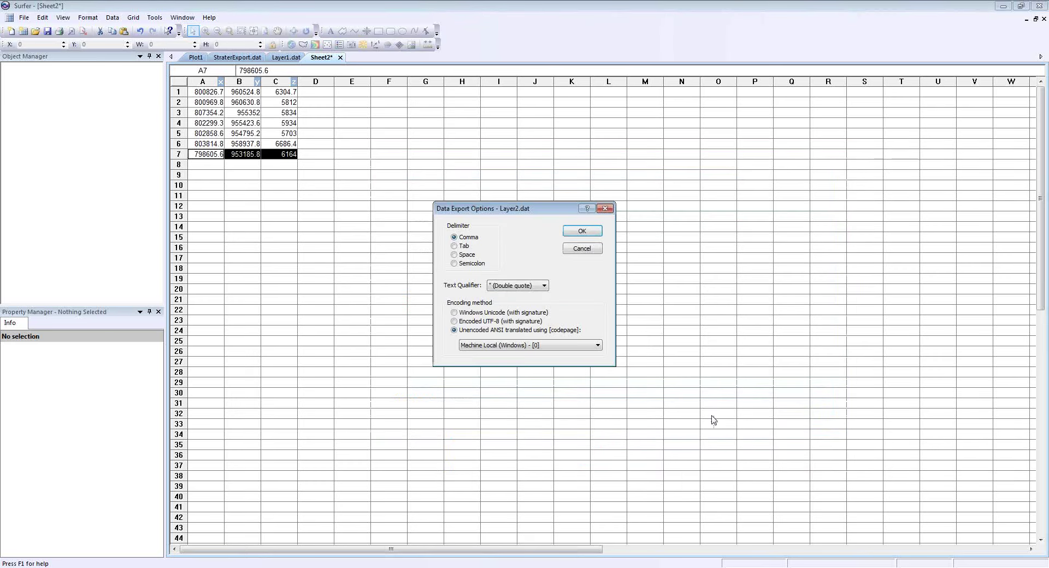
pyautogui.click(582, 230)
# - Start gridding Layer2.dat and widen the X range, setting the minimum to 798505 and the maximum to 807454.1998
pyautogui.click(133, 17)
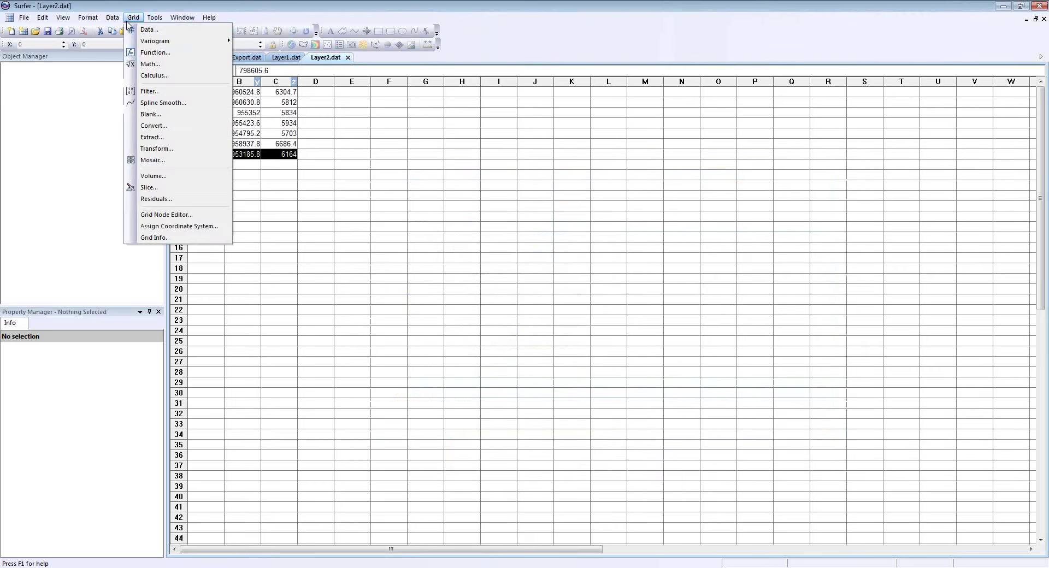
pyautogui.click(153, 31)
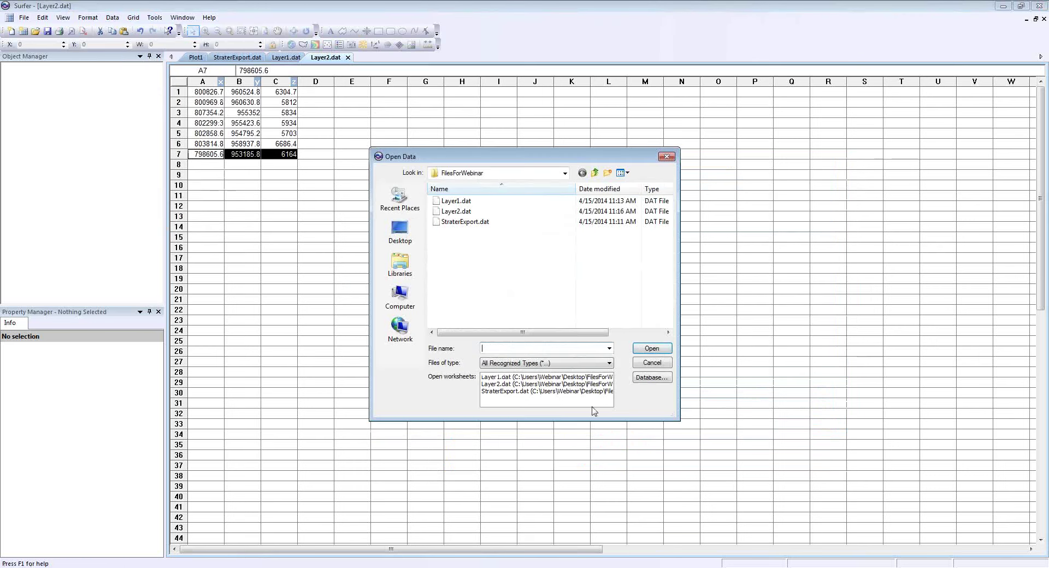
pyautogui.doubleClick(467, 212)
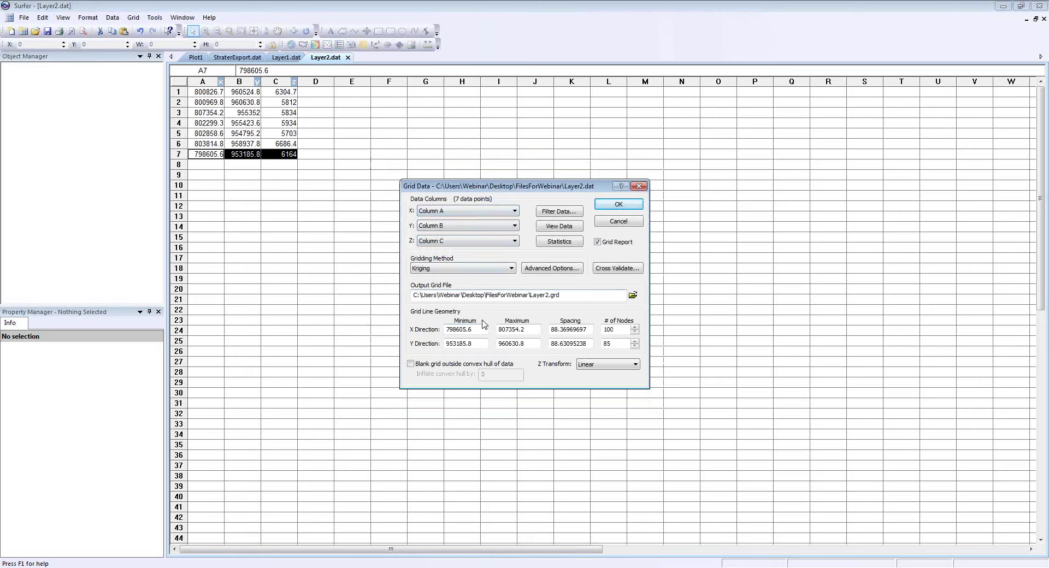
pyautogui.moveTo(473, 329); pyautogui.dragTo(451, 329)
pyautogui.write('798505.')
pyautogui.press('Tab')
pyautogui.write('807454.1998')
# - Set the grid's Y range to 953085.8–960730.8 with 100 nodes in Y and create Layer2.grd
pyautogui.moveTo(469, 344); pyautogui.dragTo(424, 344)
pyautogui.write('953085.8')
pyautogui.moveTo(532, 345); pyautogui.dragTo(490, 343)
pyautogui.write('9')
pyautogui.write('60730.8')
pyautogui.write('100')
pyautogui.click(614, 208)
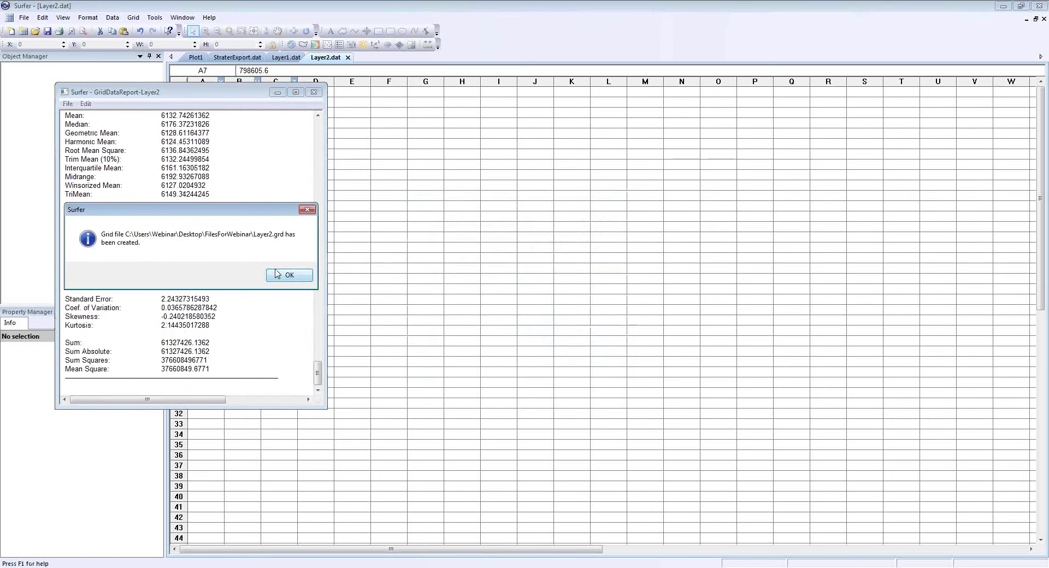
# - Acknowledge the finished grid and close the Layer2 gridding report without saving it
pyautogui.click(278, 274)
pyautogui.click(314, 92)
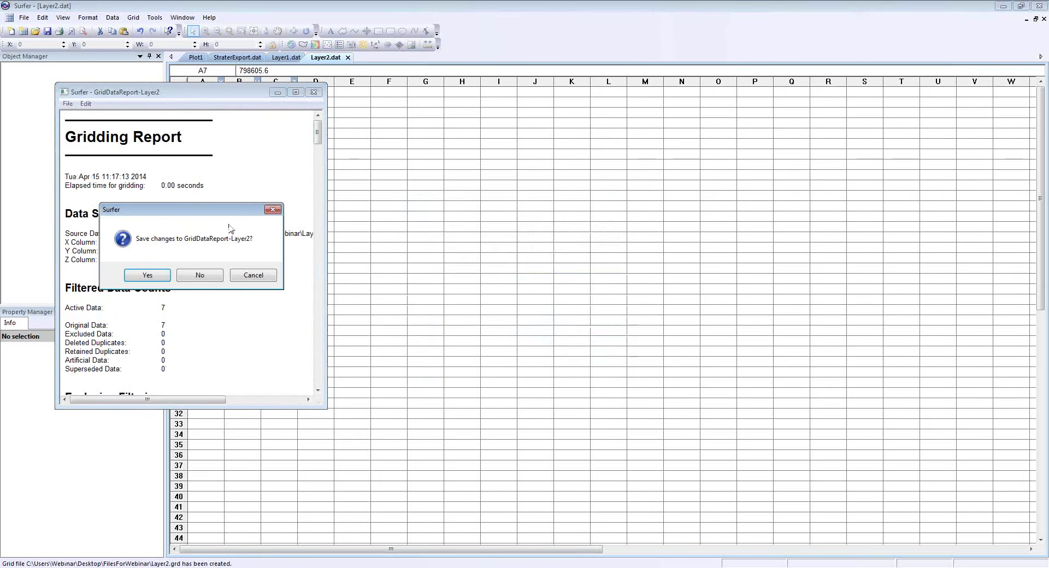
pyautogui.click(200, 275)
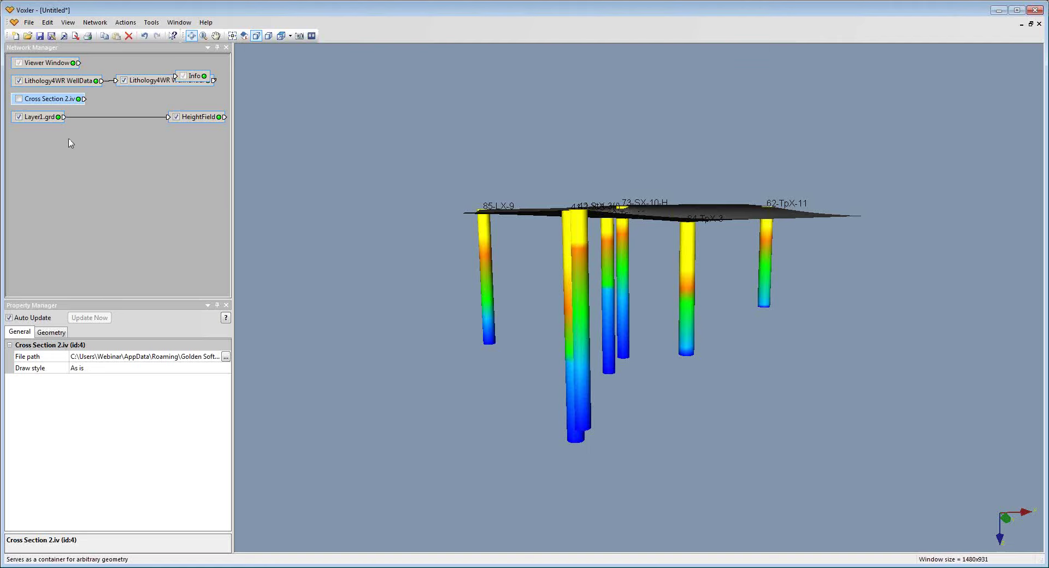
# - Switch to Voxler and import Layer2.grd as a curvilinear lattice
pyautogui.rightClick(70, 144)
pyautogui.click(97, 155)
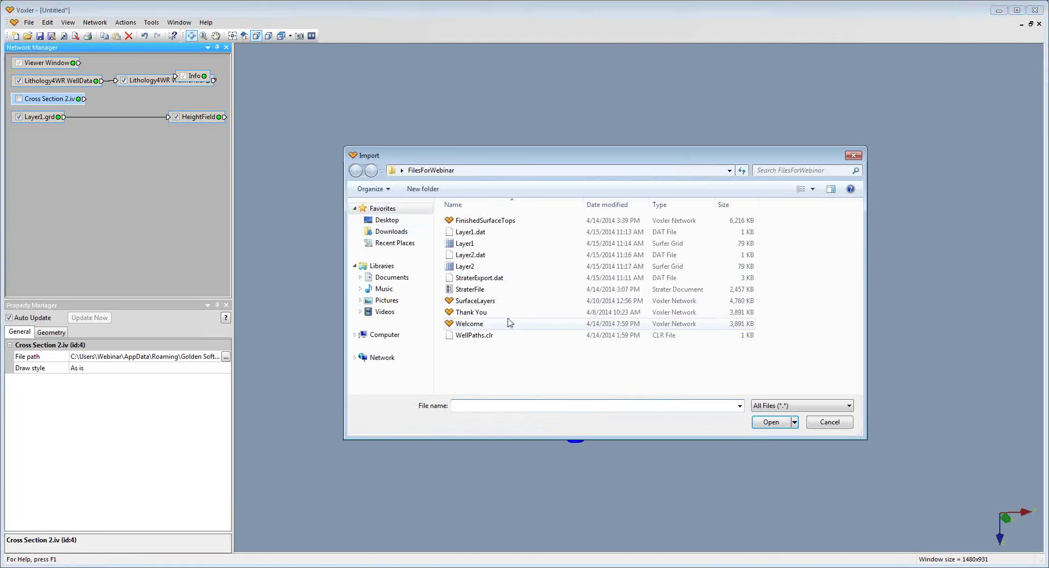
pyautogui.click(493, 269)
pyautogui.click(796, 422)
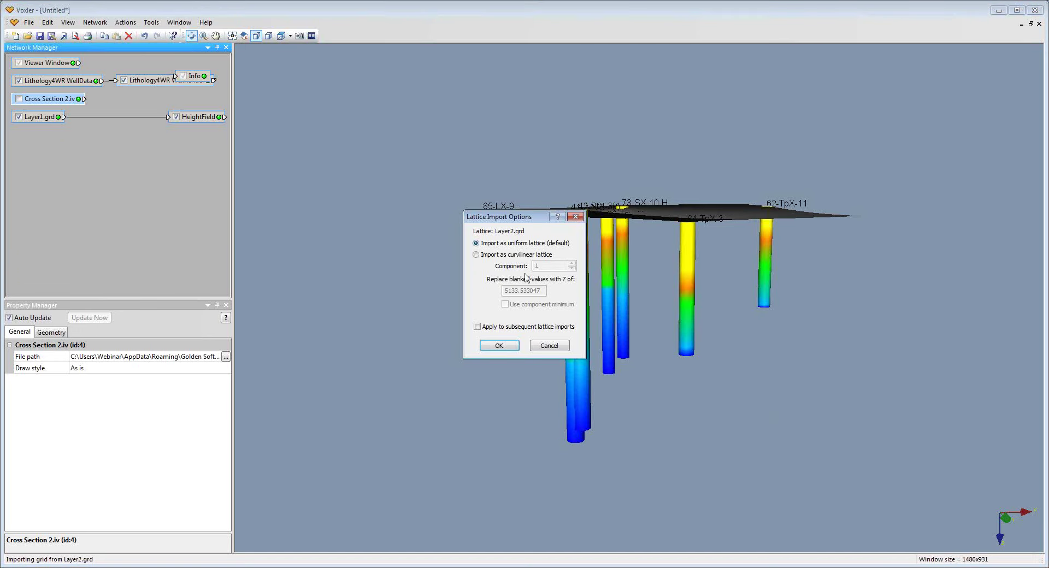
pyautogui.click(524, 255)
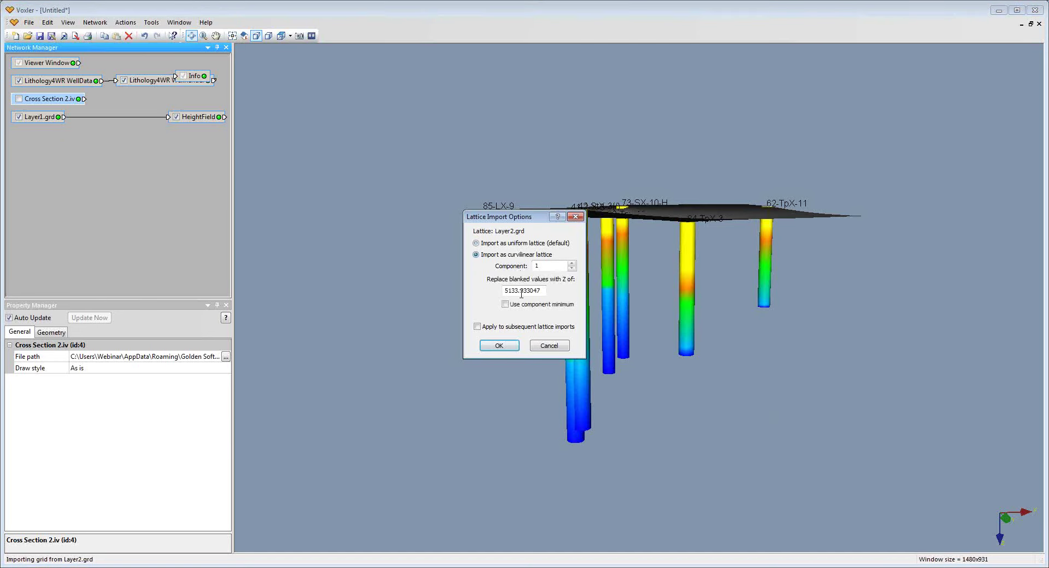
pyautogui.click(513, 349)
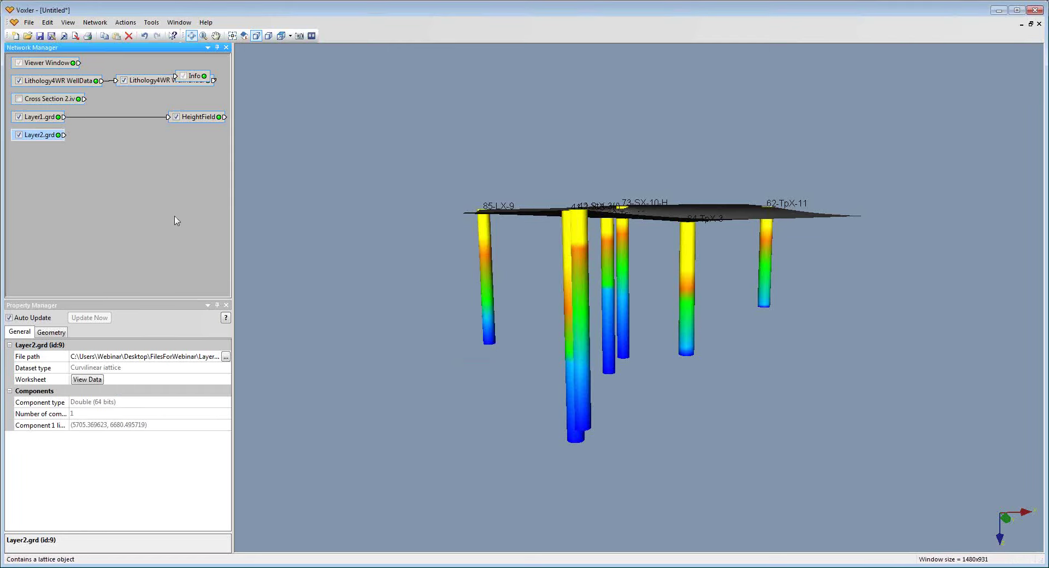
# - Attach a HeightField graphics output to Layer2.grd and view the layer surfaces from another side
pyautogui.rightClick(46, 132)
pyautogui.moveTo(104, 164)
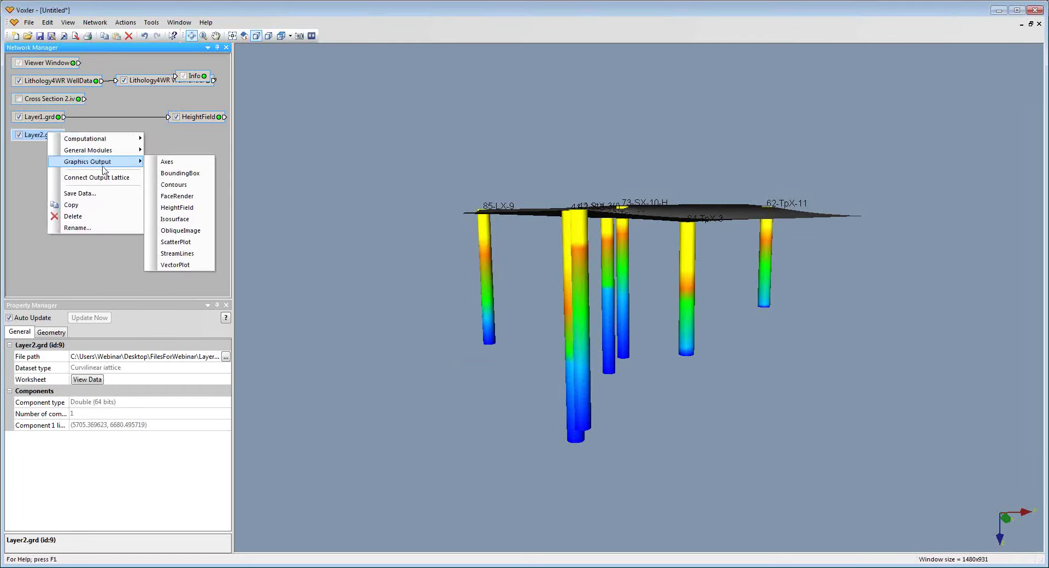
pyautogui.click(176, 207)
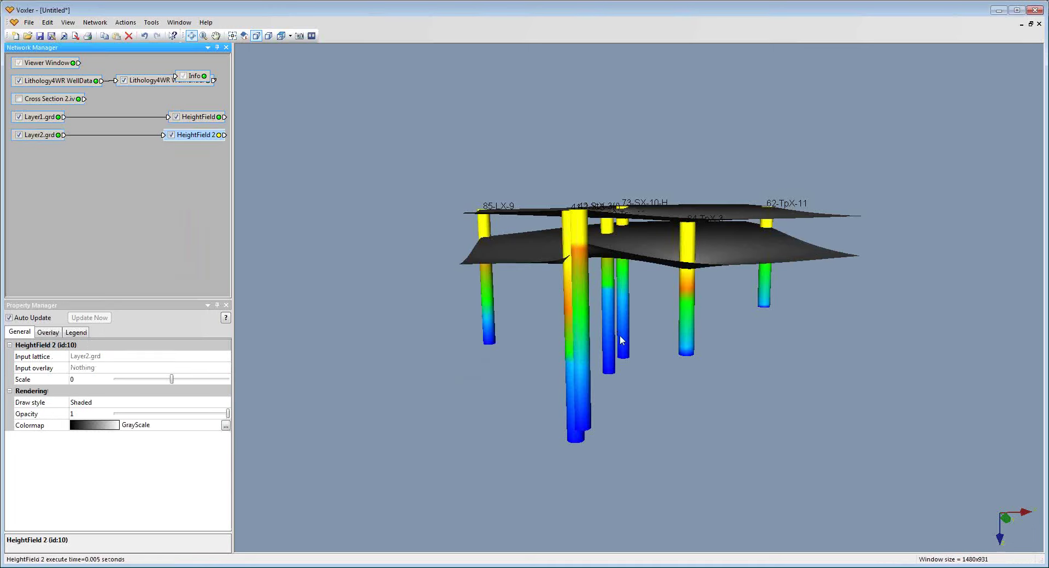
pyautogui.moveTo(620, 336); pyautogui.dragTo(457, 333)
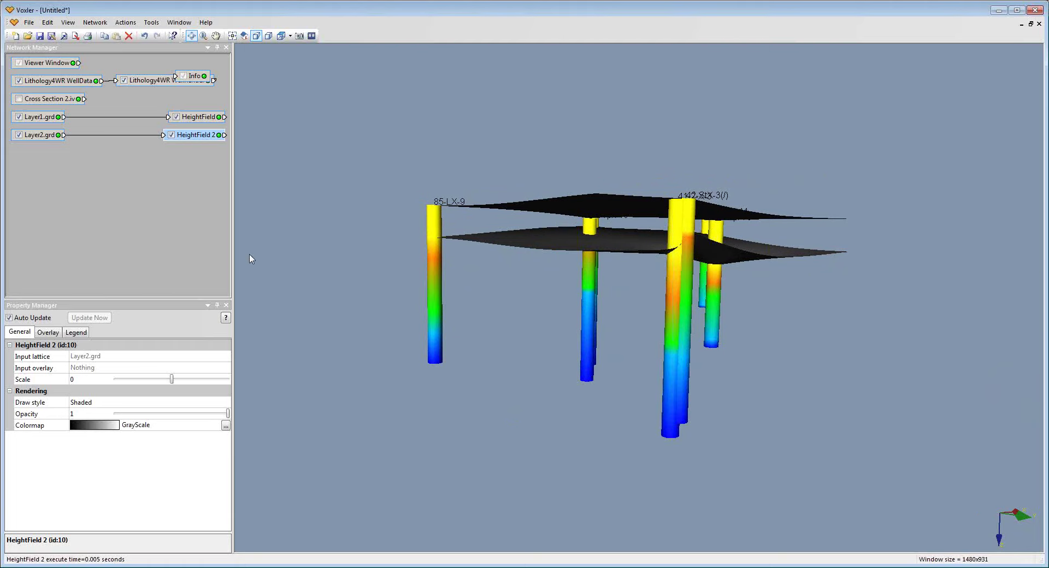
# - Open the SurfaceLayers Voxler network and view its six layer surfaces from different angles
pyautogui.click(27, 36)
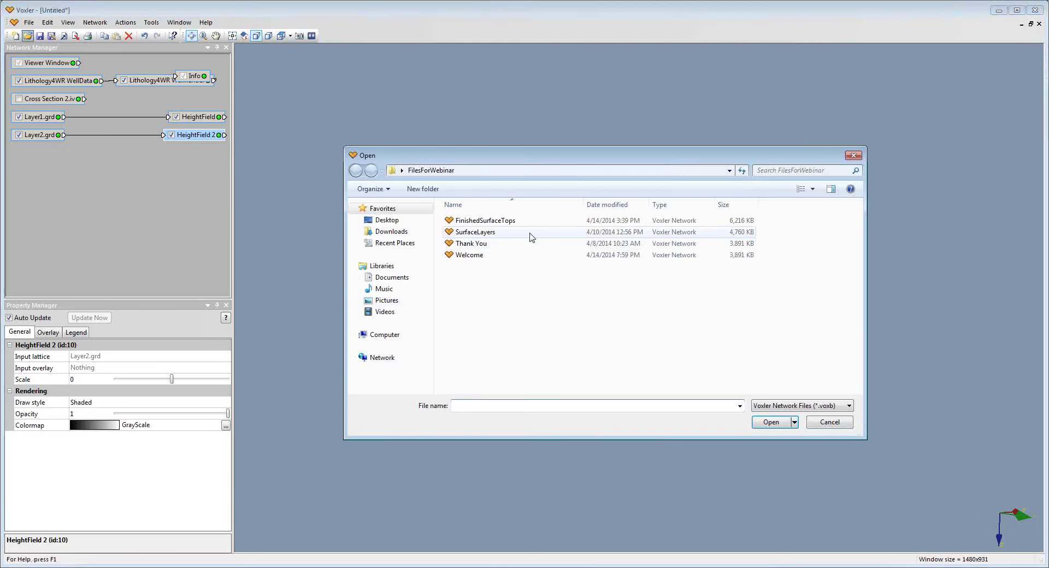
pyautogui.doubleClick(532, 235)
pyautogui.click(532, 314)
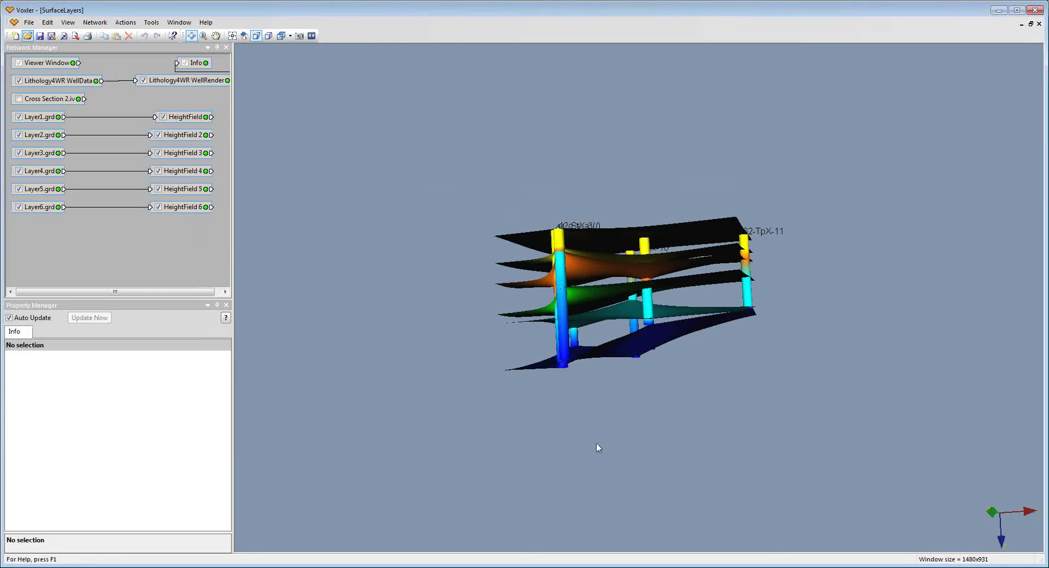
pyautogui.moveTo(612, 337); pyautogui.dragTo(691, 349)
pyautogui.moveTo(544, 391); pyautogui.dragTo(858, 445)
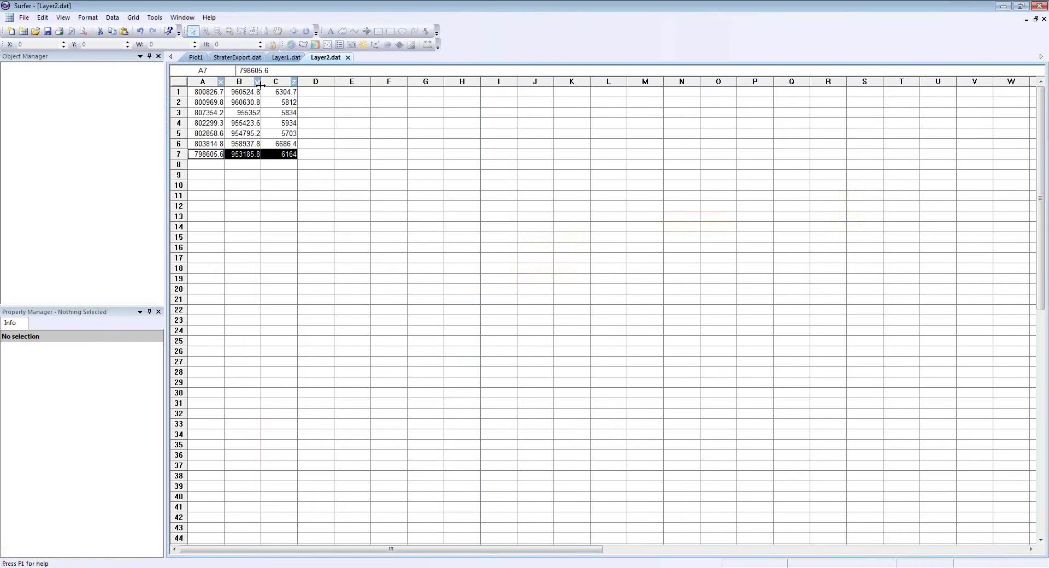
# - Switch to Surfer and examine the StraterExport.dat data, highlighting row 2 (hole 41-2-X-3) and row 8 (hole 42-StX-3(/))
pyautogui.click(238, 57)
pyautogui.click(288, 168)
pyautogui.press('Down')
pyautogui.press('Down')
pyautogui.press('Down')
pyautogui.press('Down')
pyautogui.press('Down')
pyautogui.press('Down')
pyautogui.press('Down')
pyautogui.press('Down')
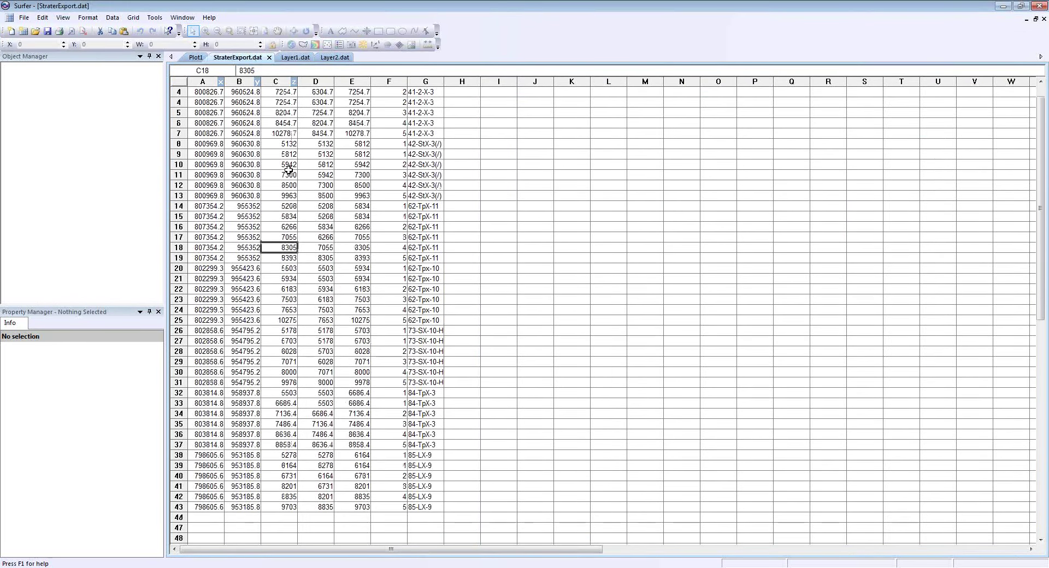
pyautogui.scroll(1, 289, 169)
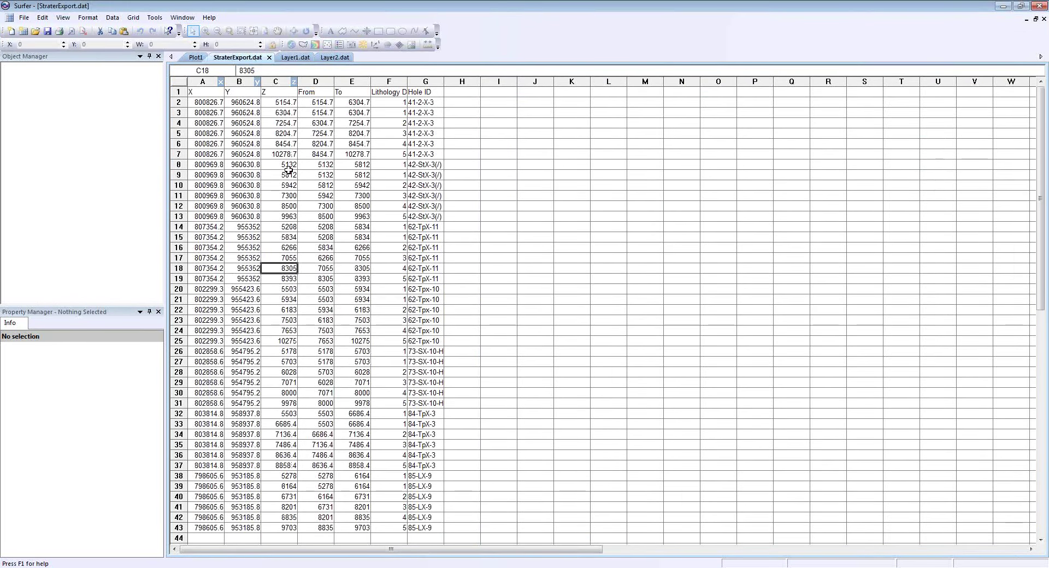
pyautogui.click(178, 103)
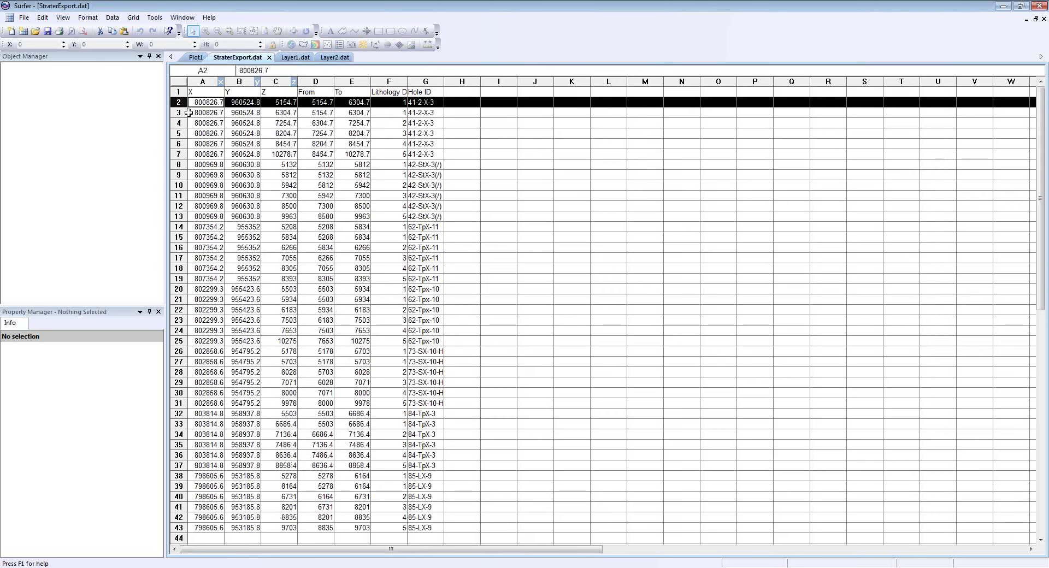
pyautogui.keyDown('ctrl'); pyautogui.click(179, 165); pyautogui.keyUp('ctrl')
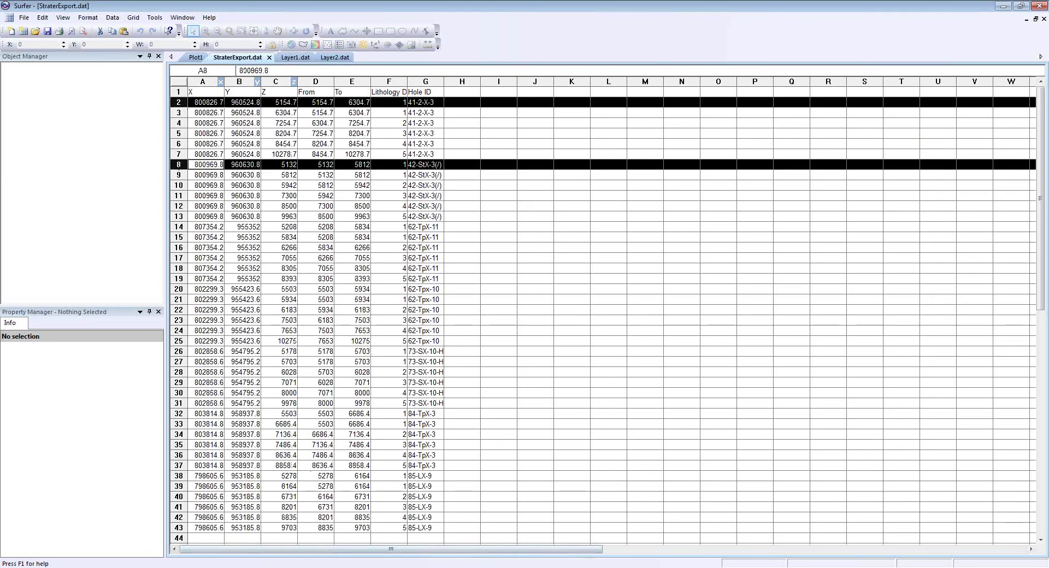
pyautogui.moveTo(319, 567)
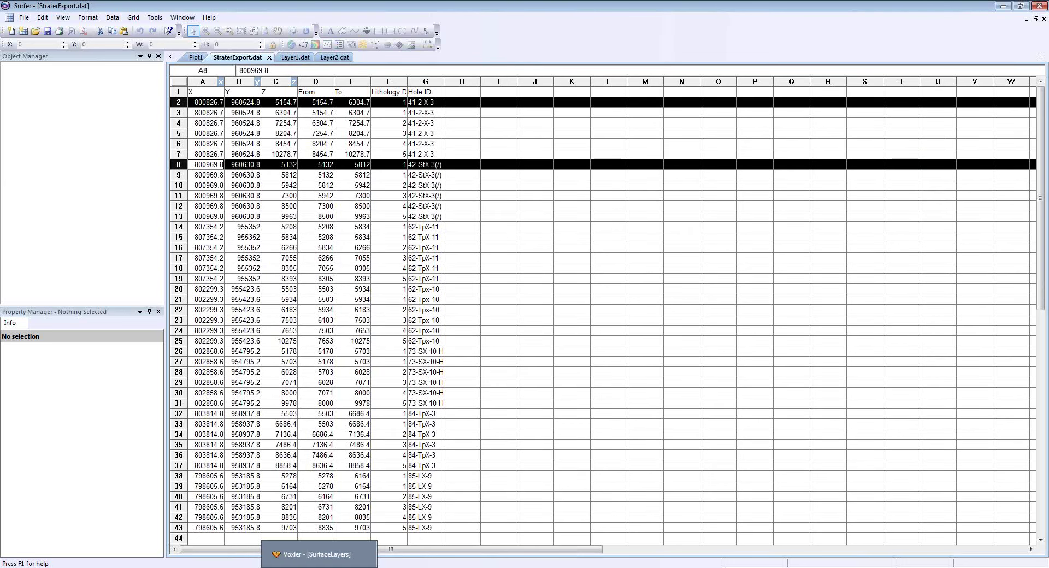
# - Return to the SurfaceLayers network in Voxler and examine the layer surfaces and boreholes from several sides
pyautogui.click(319, 554)
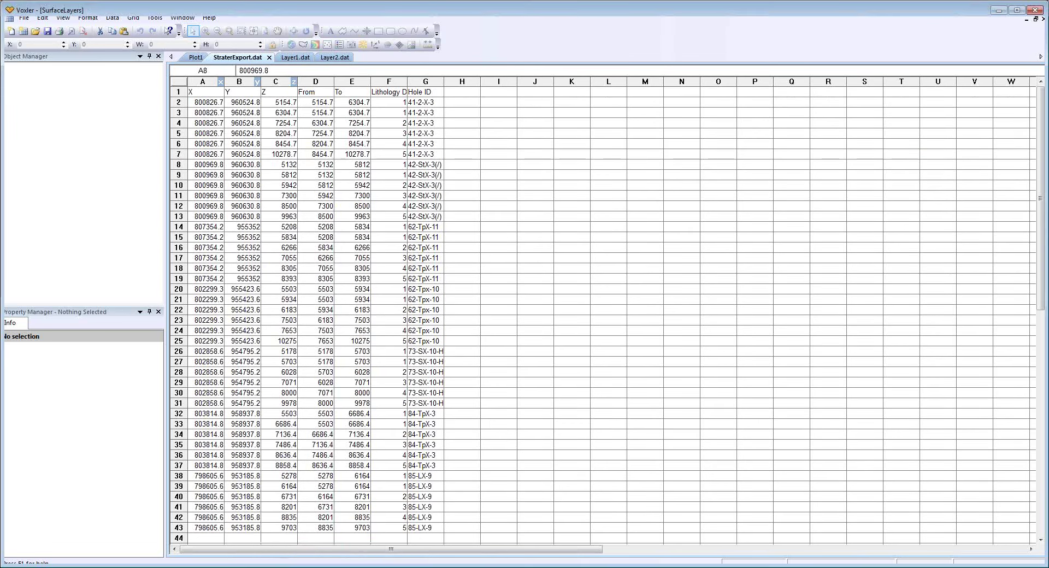
pyautogui.moveTo(487, 395); pyautogui.dragTo(624, 279)
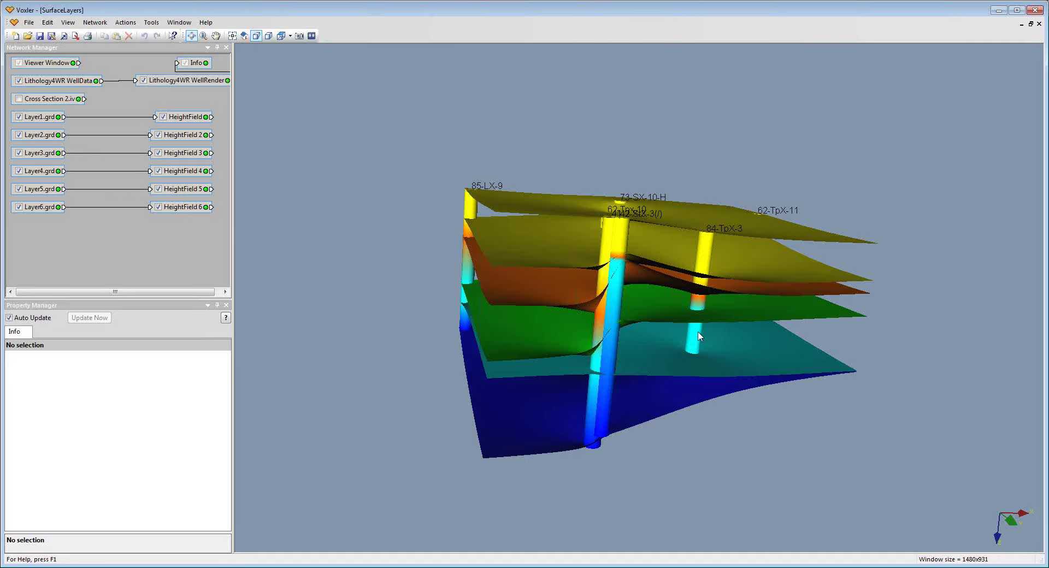
pyautogui.moveTo(845, 365); pyautogui.dragTo(669, 334)
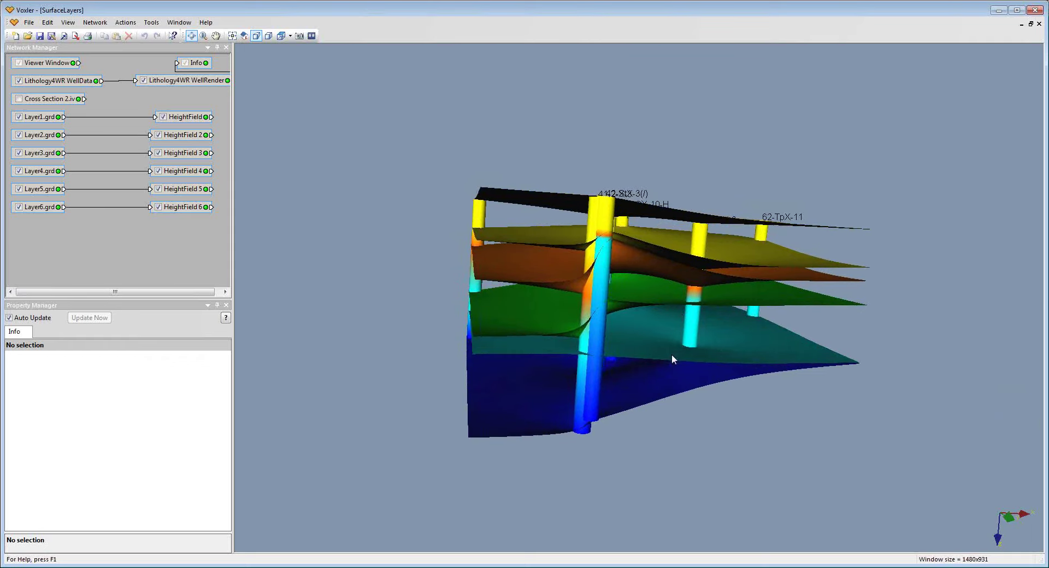
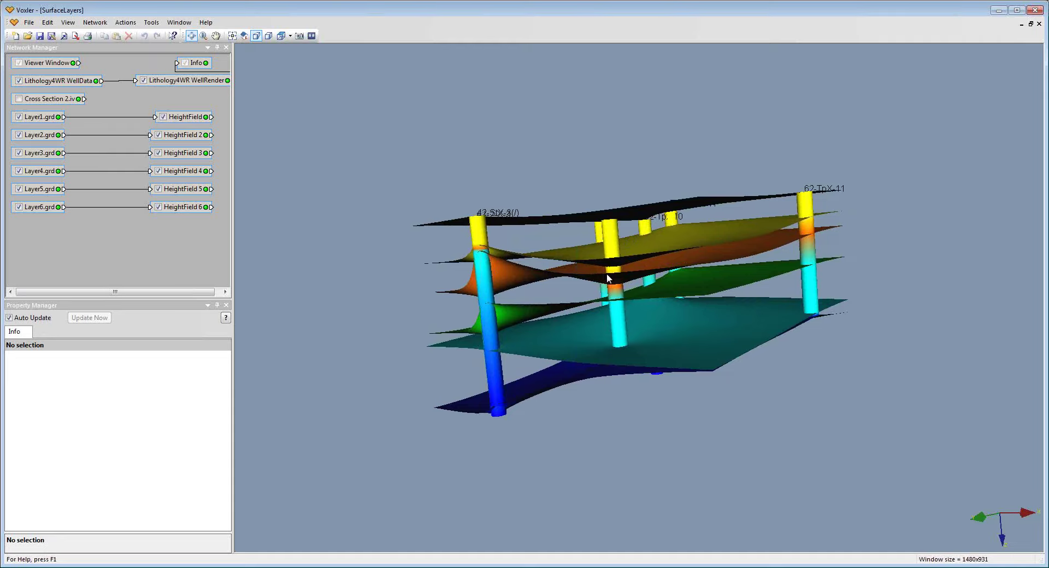
pyautogui.moveTo(705, 266); pyautogui.dragTo(670, 290)
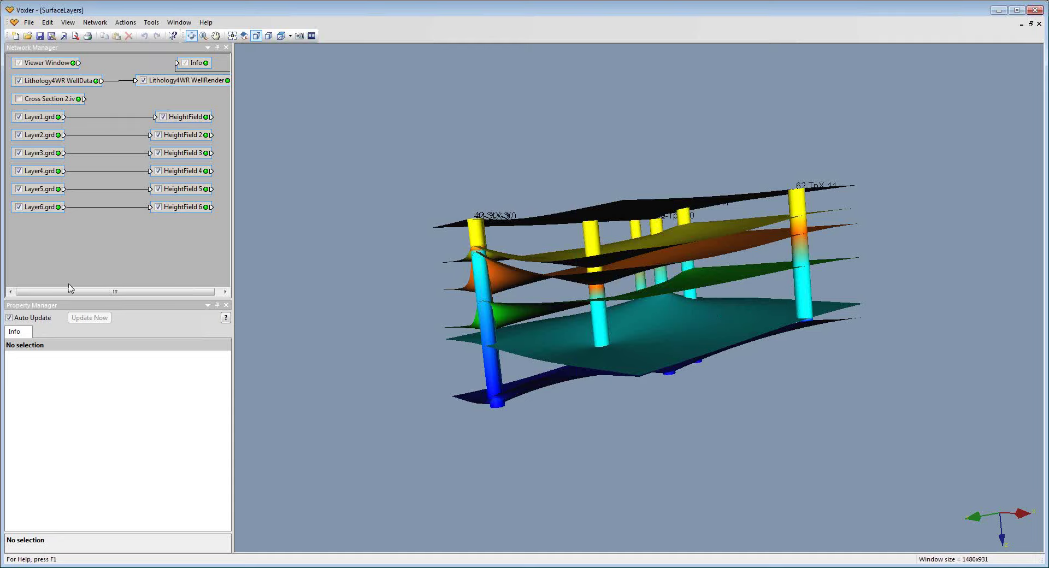
# - Import StraterExport.dat as points, using Column F (Lithology Description) as the single data component
pyautogui.click(29, 22)
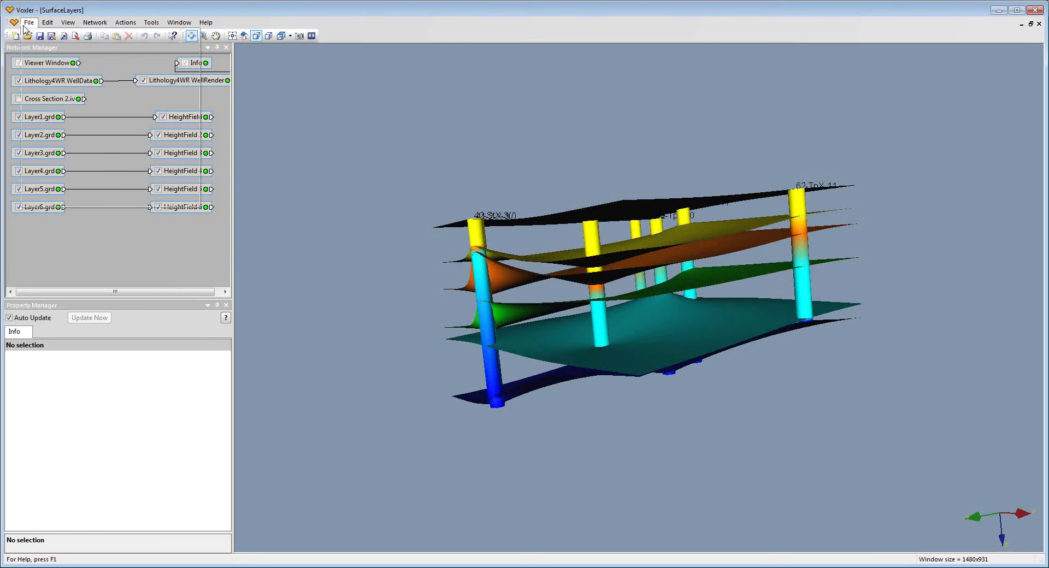
pyautogui.click(68, 94)
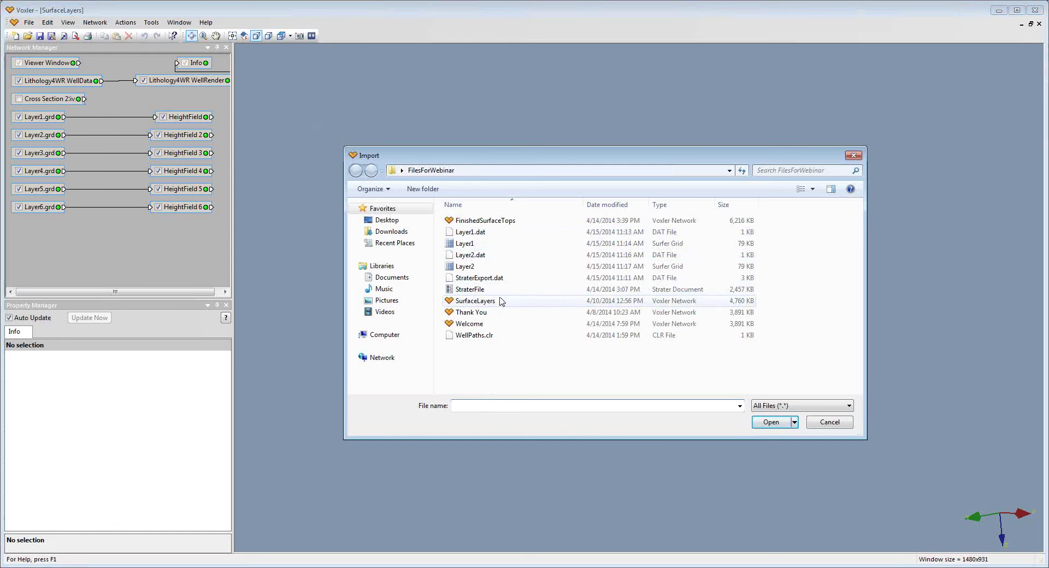
pyautogui.doubleClick(496, 280)
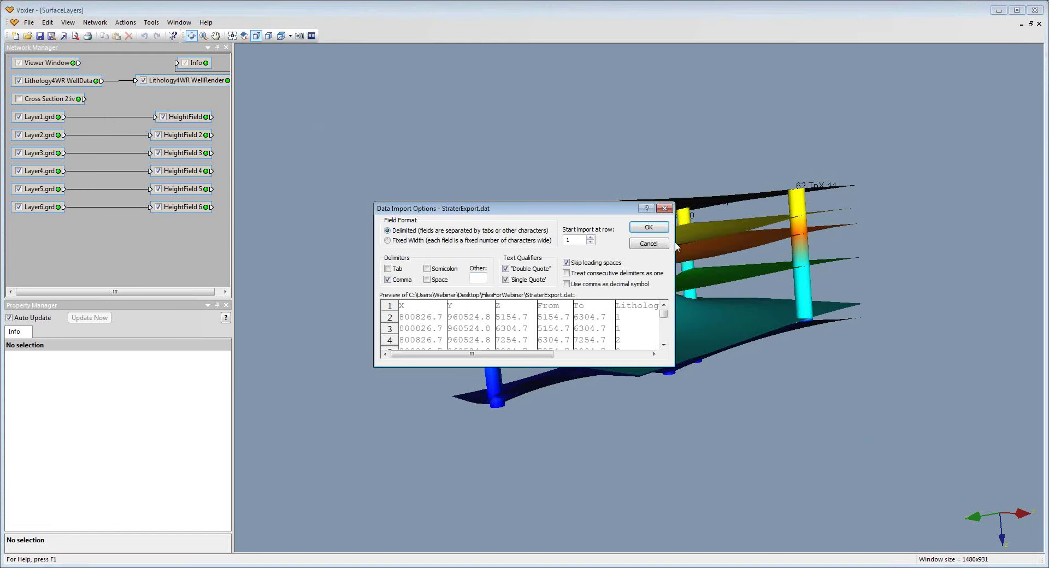
pyautogui.click(655, 228)
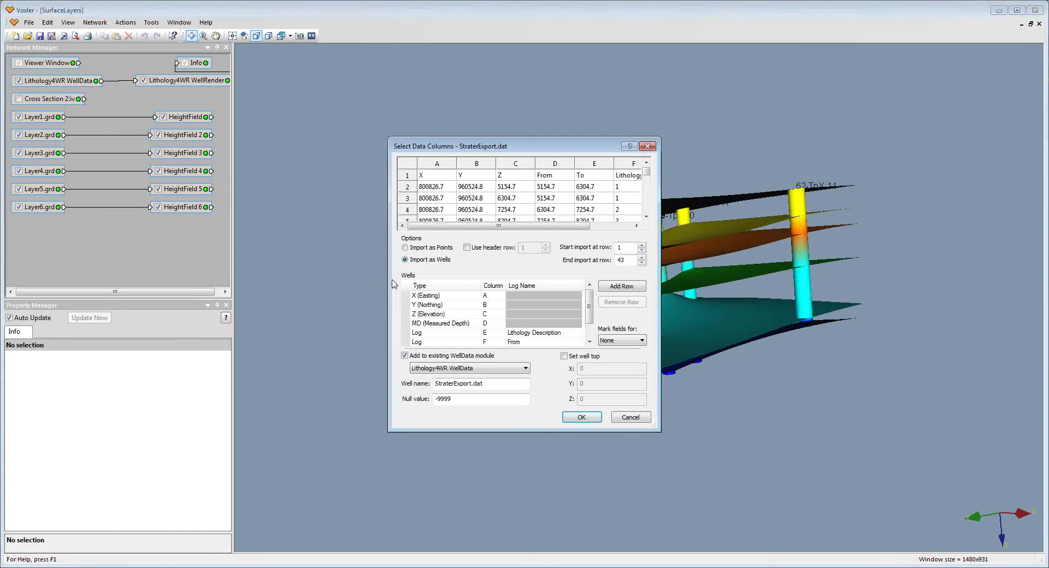
pyautogui.click(427, 248)
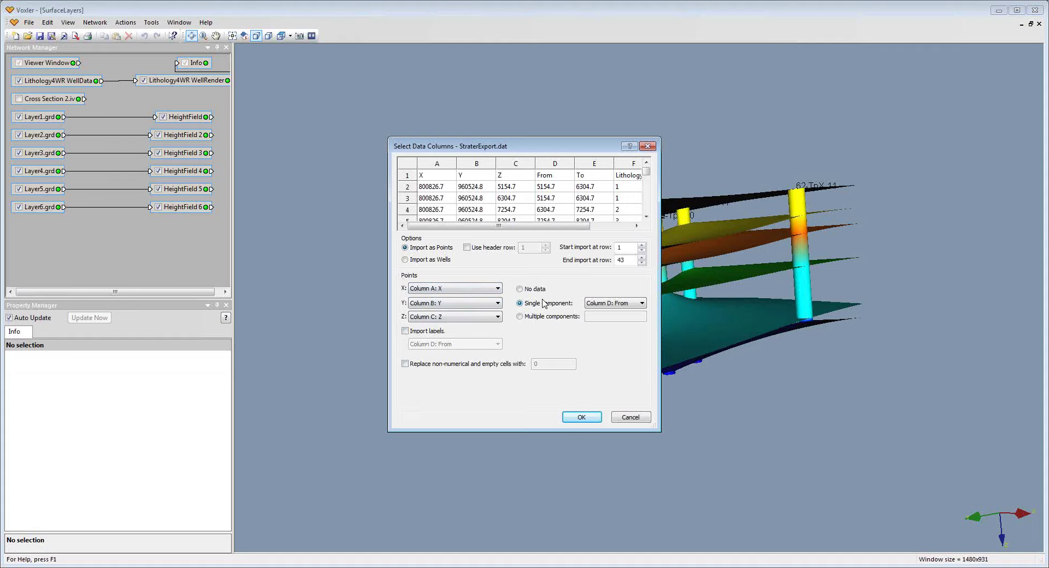
pyautogui.click(596, 305)
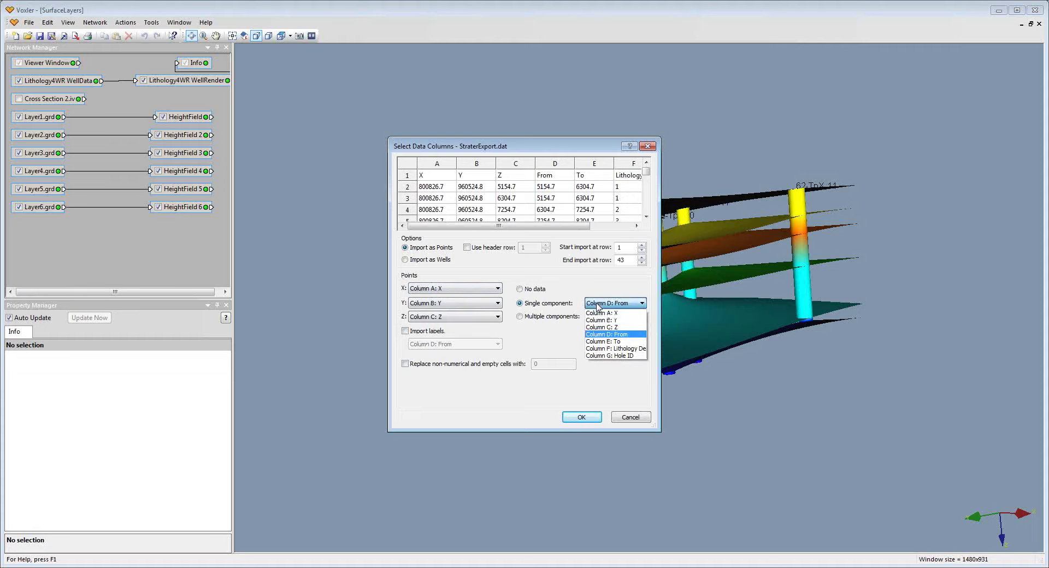
pyautogui.click(607, 348)
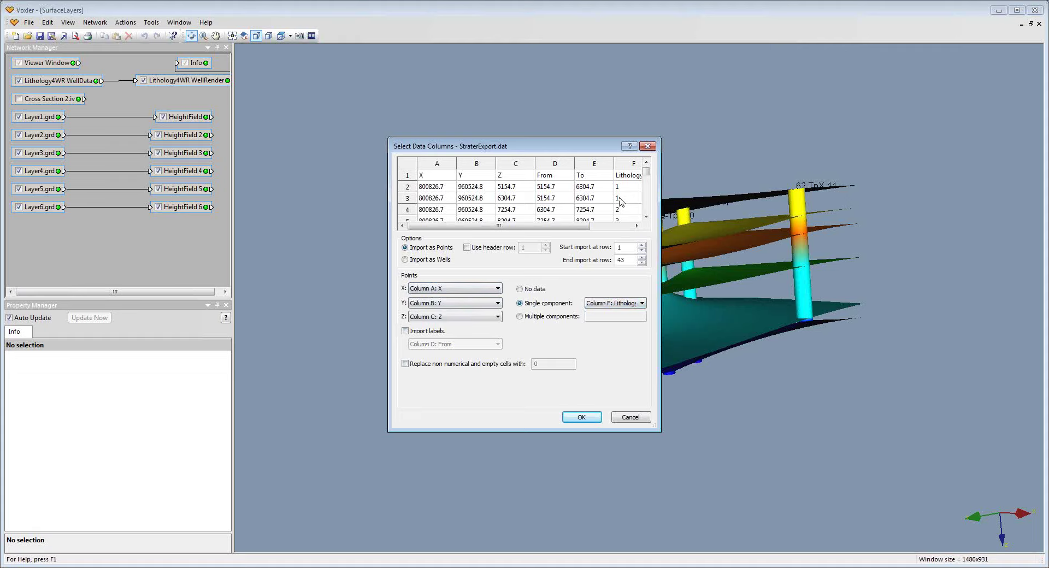
pyautogui.click(581, 418)
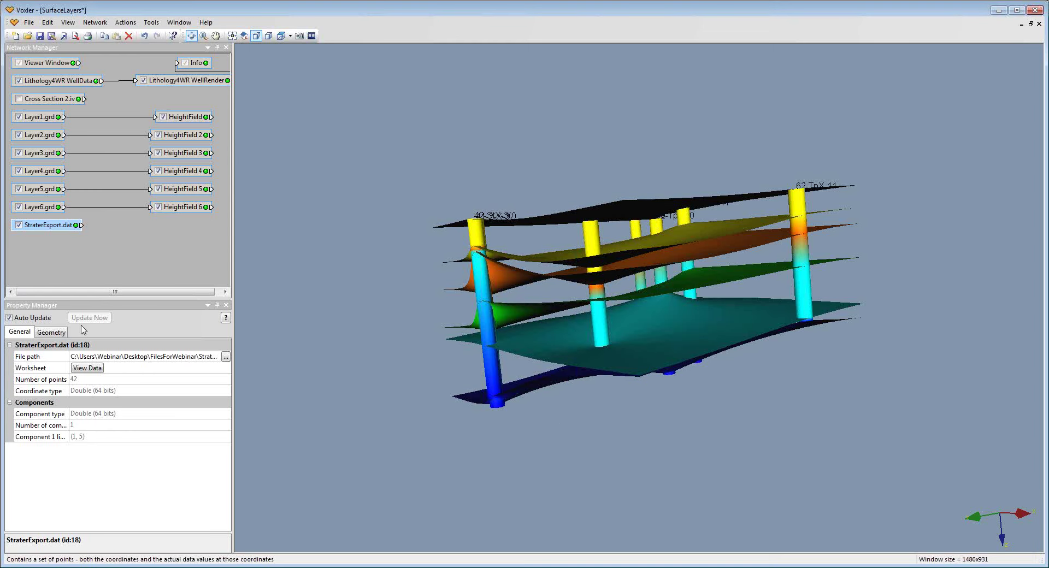
# - Attach a Gridder module to StraterExport.dat, place it beside the data module and run the gridding with the inverse distance method
pyautogui.moveTo(47, 234); pyautogui.dragTo(47, 239)
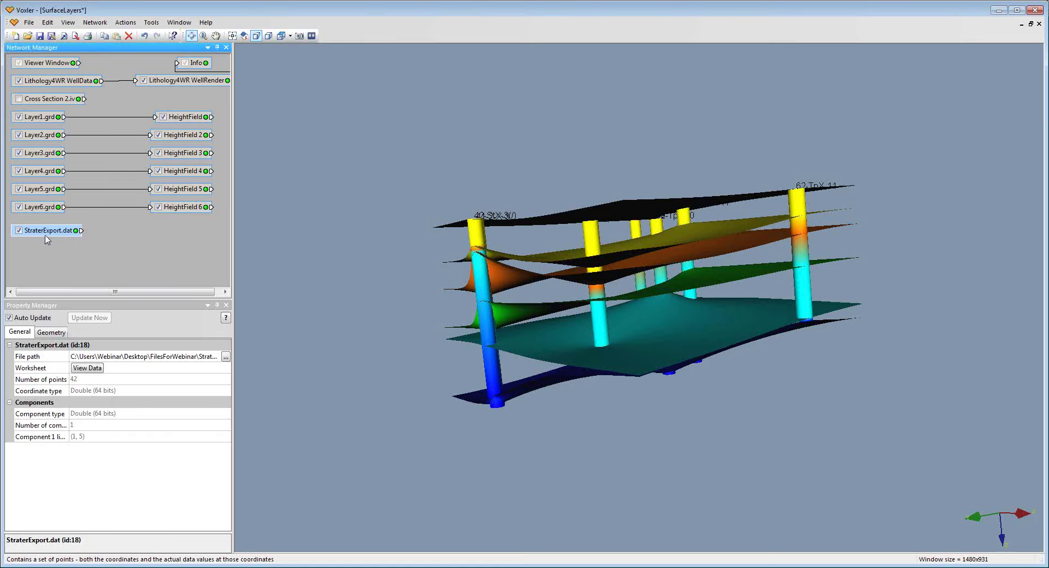
pyautogui.rightClick(46, 233)
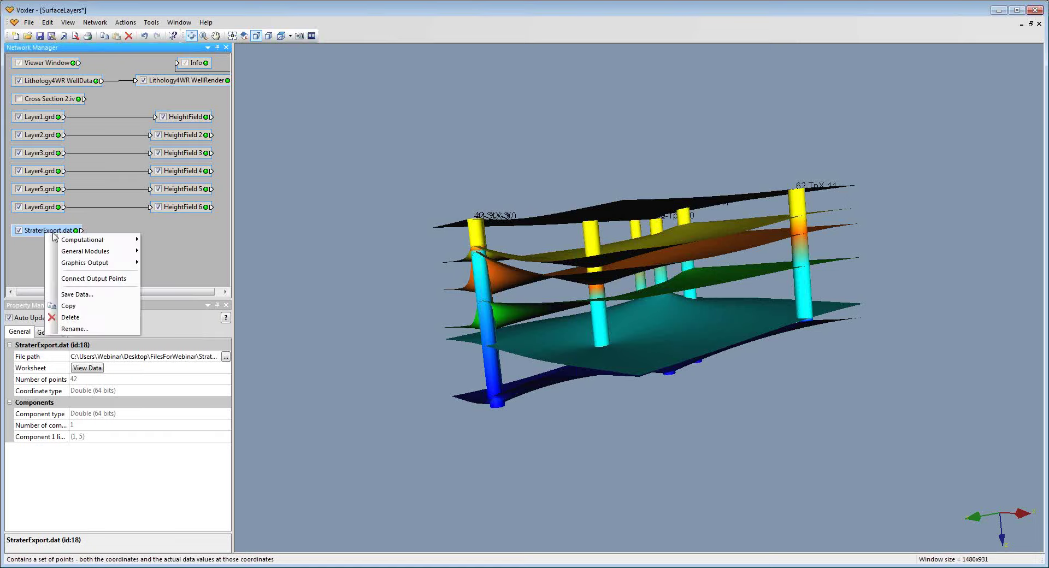
pyautogui.moveTo(109, 242)
pyautogui.click(185, 275)
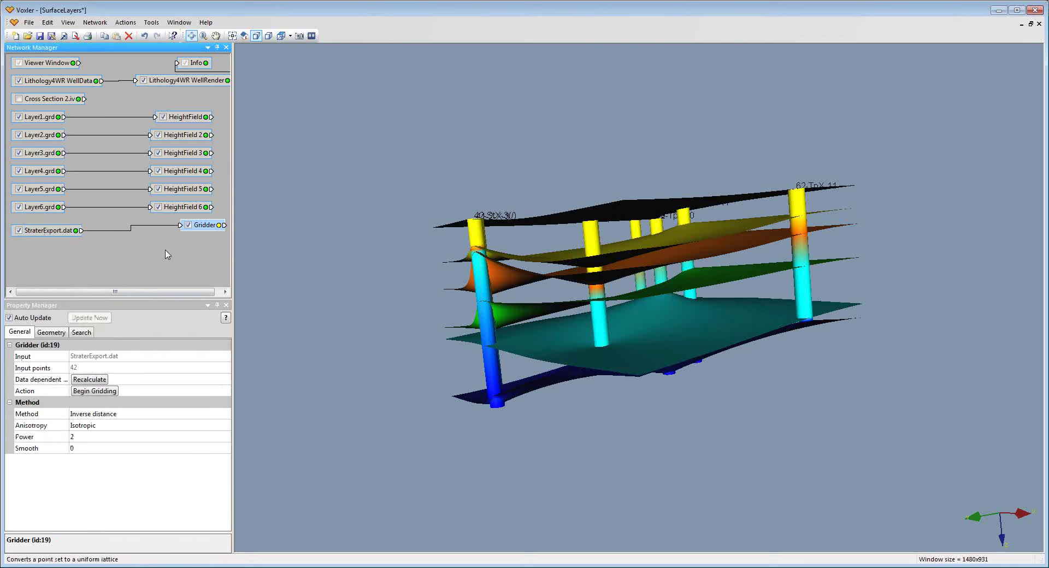
pyautogui.moveTo(206, 233); pyautogui.dragTo(124, 239)
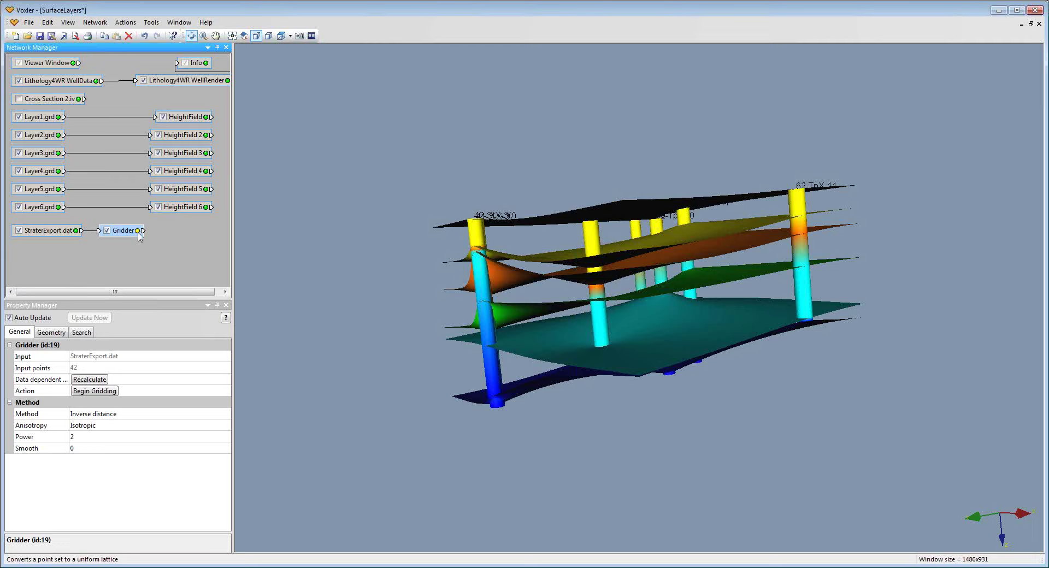
pyautogui.click(105, 392)
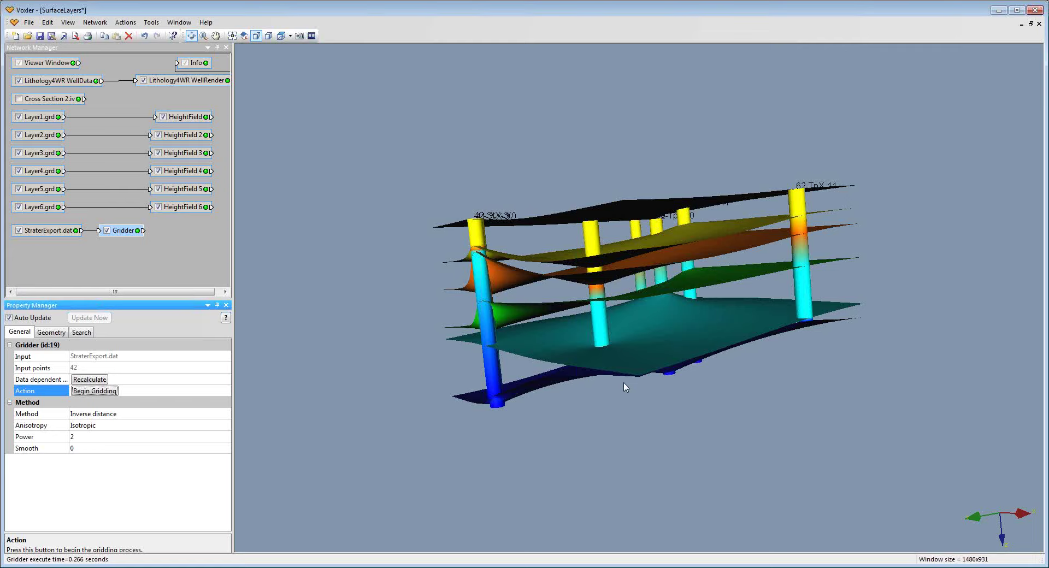
# - Import the Layer1 Surfer grid as a uniform lattice and place its module beneath StraterExport.dat in the network
pyautogui.moveTo(670, 330); pyautogui.dragTo(574, 289)
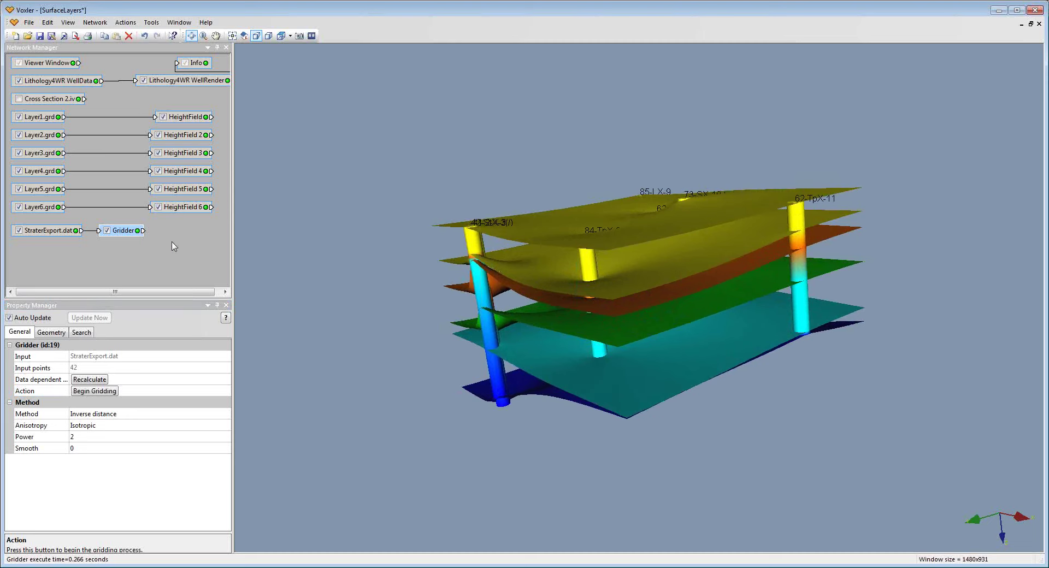
pyautogui.rightClick(86, 258)
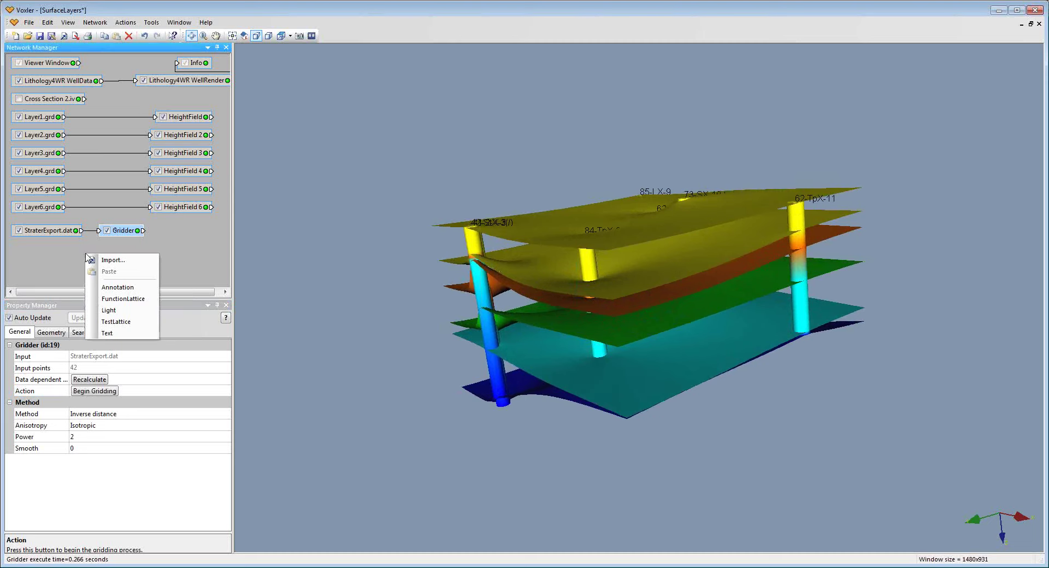
pyautogui.click(111, 261)
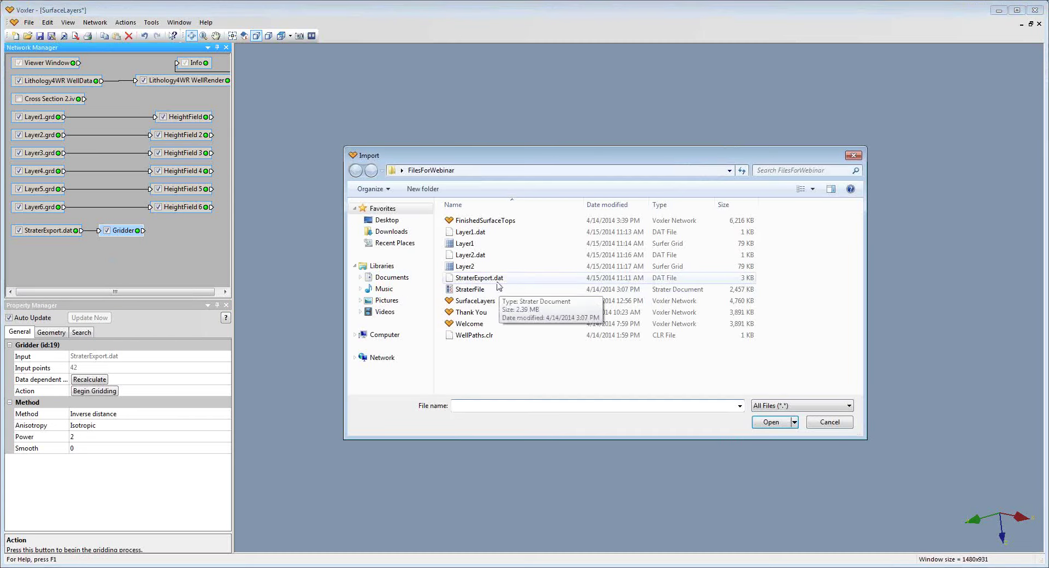
pyautogui.click(481, 243)
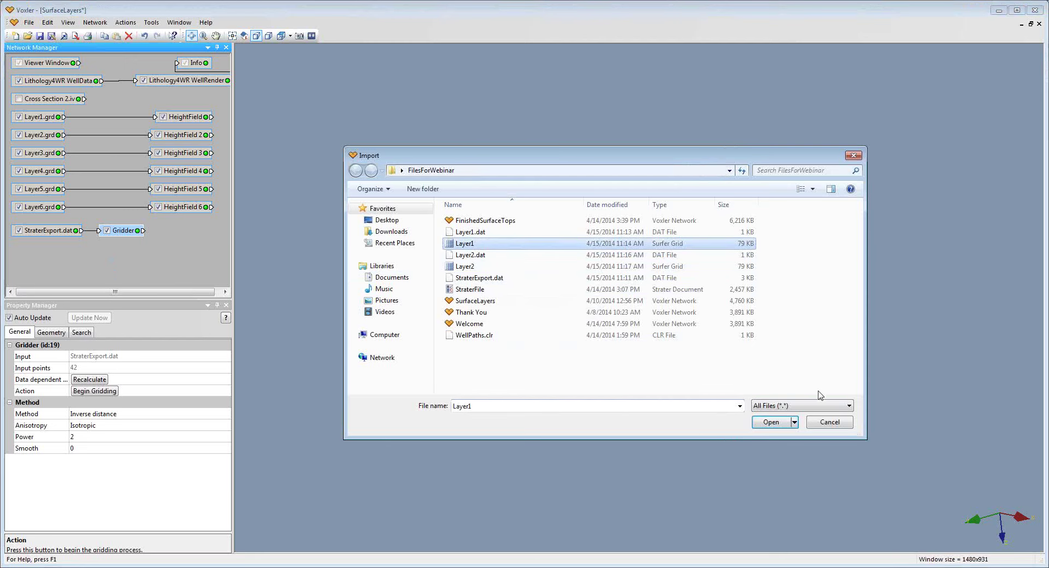
pyautogui.click(788, 422)
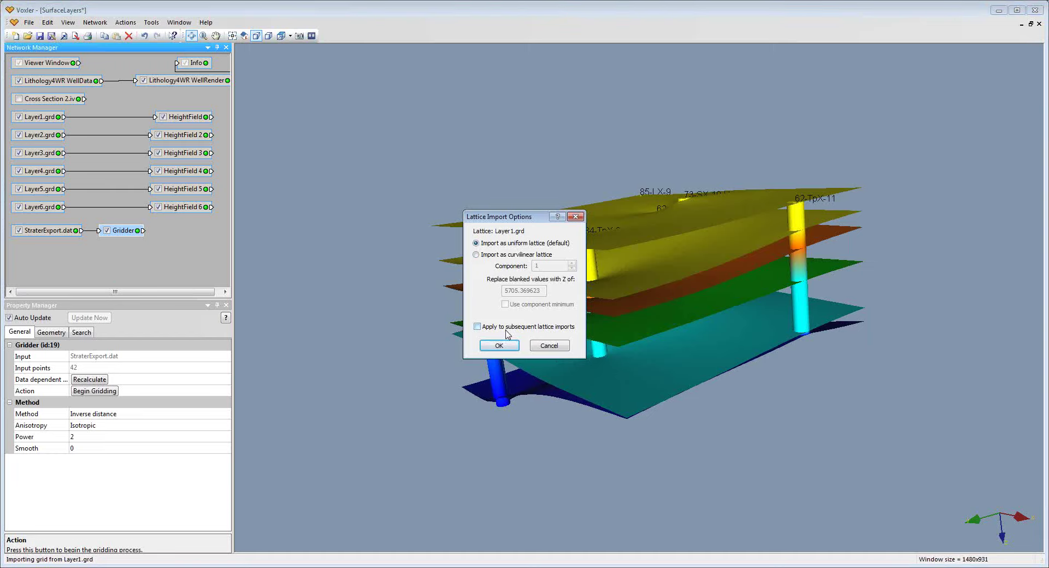
pyautogui.click(499, 346)
pyautogui.moveTo(33, 250); pyautogui.dragTo(42, 256)
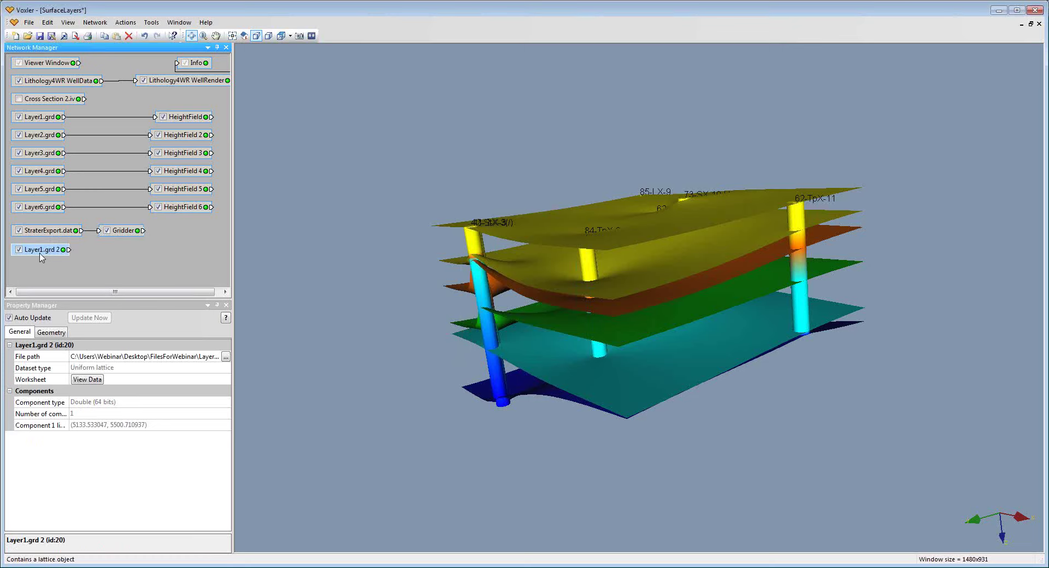
# - Attach a Math module to the Gridder and connect the newly imported Layer1 grid as its input lattice B
pyautogui.rightClick(122, 233)
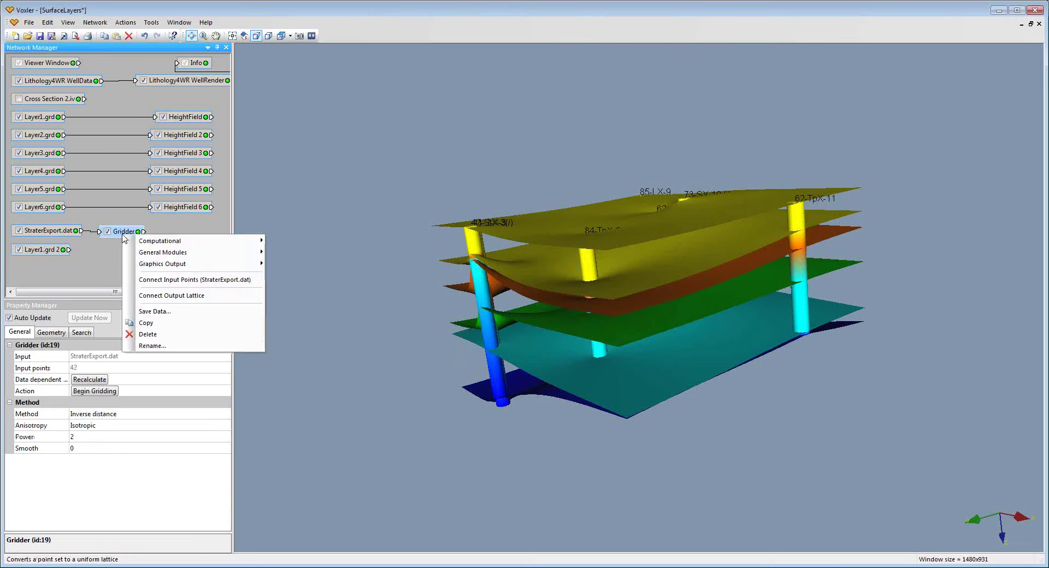
pyautogui.moveTo(159, 243)
pyautogui.click(281, 284)
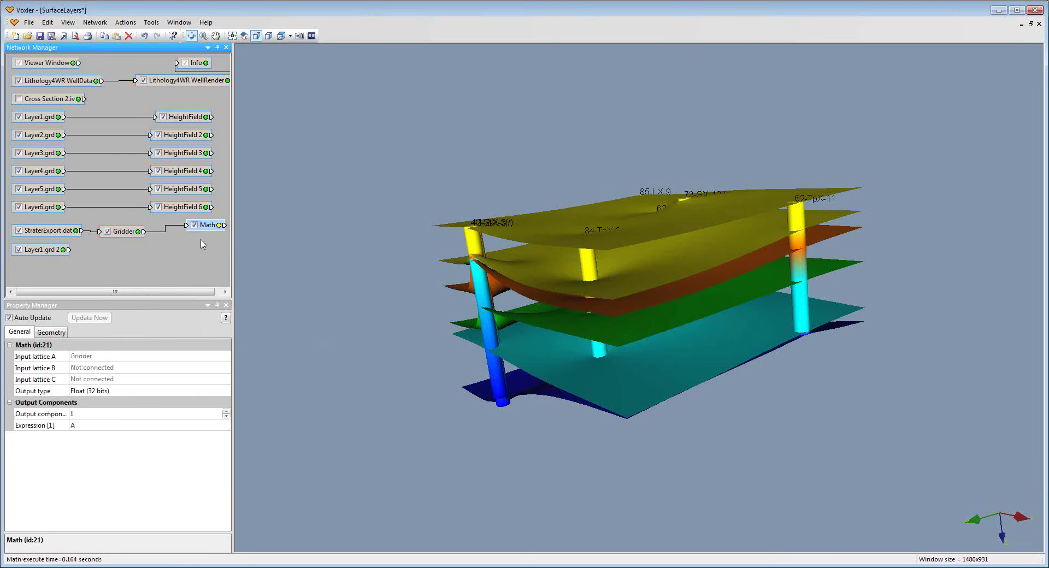
pyautogui.moveTo(204, 234); pyautogui.dragTo(126, 254)
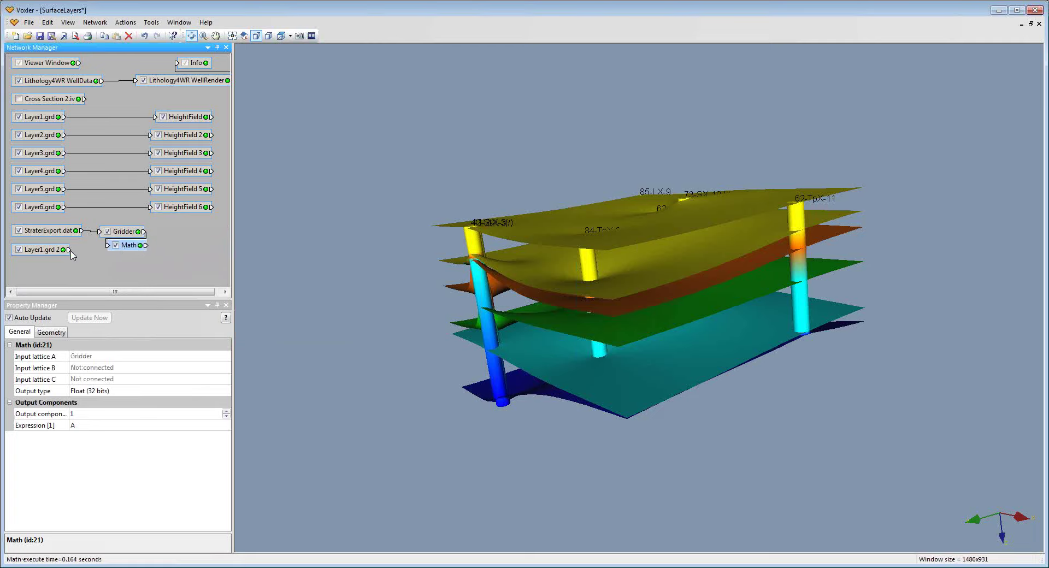
pyautogui.moveTo(69, 250); pyautogui.dragTo(136, 259)
pyautogui.click(147, 267)
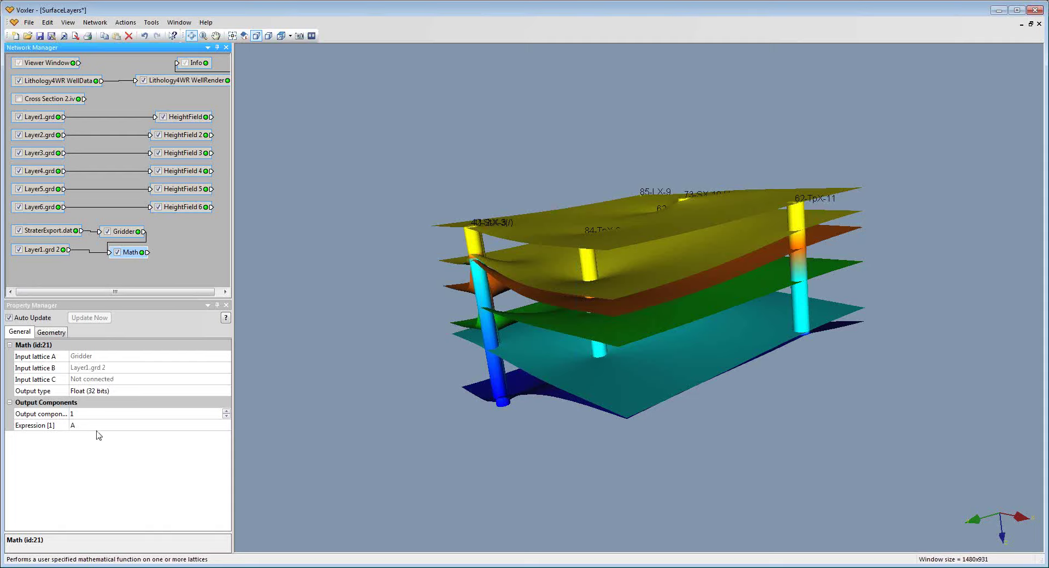
# - Set the Math module's output expression to Z < B? 0:A
pyautogui.click(68, 426)
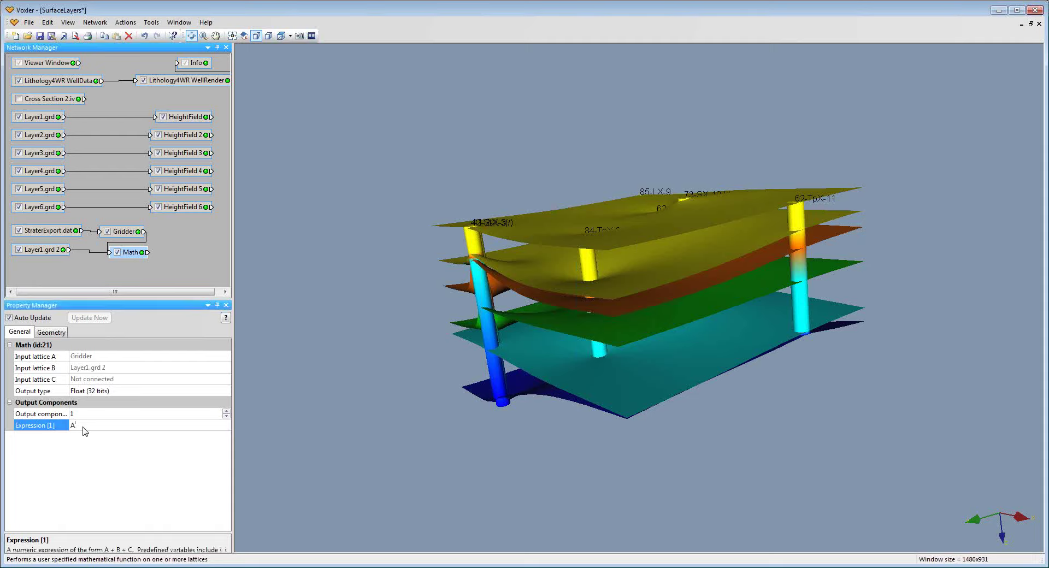
pyautogui.write('Z')
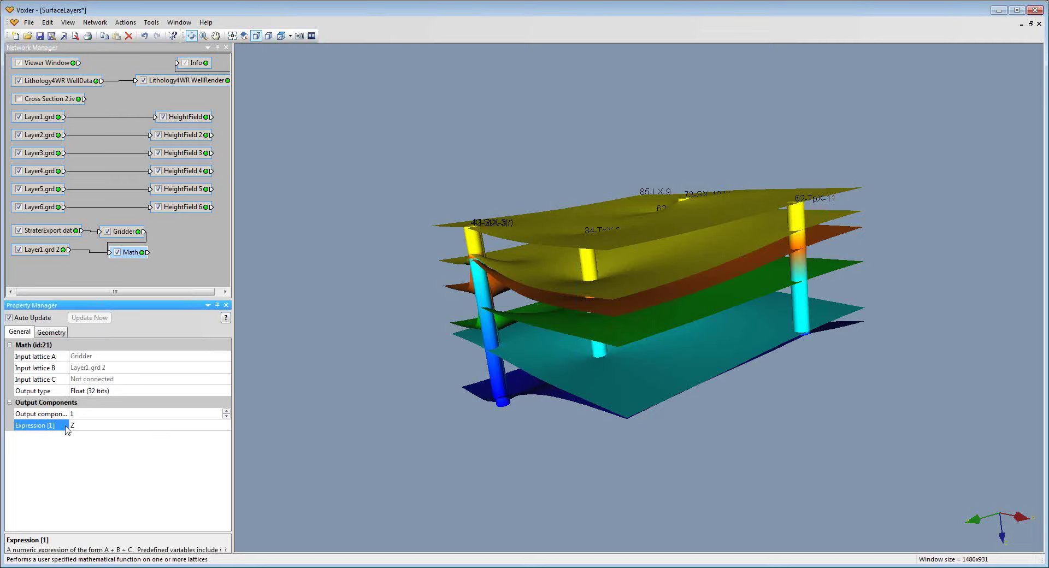
pyautogui.write(' < B')
pyautogui.write('? :')
pyautogui.write(':A')
pyautogui.click(138, 268)
# - Attach a VolRender graphics output to the Math module and view the rendered volume against the layer surfaces from several sides
pyautogui.click(137, 255)
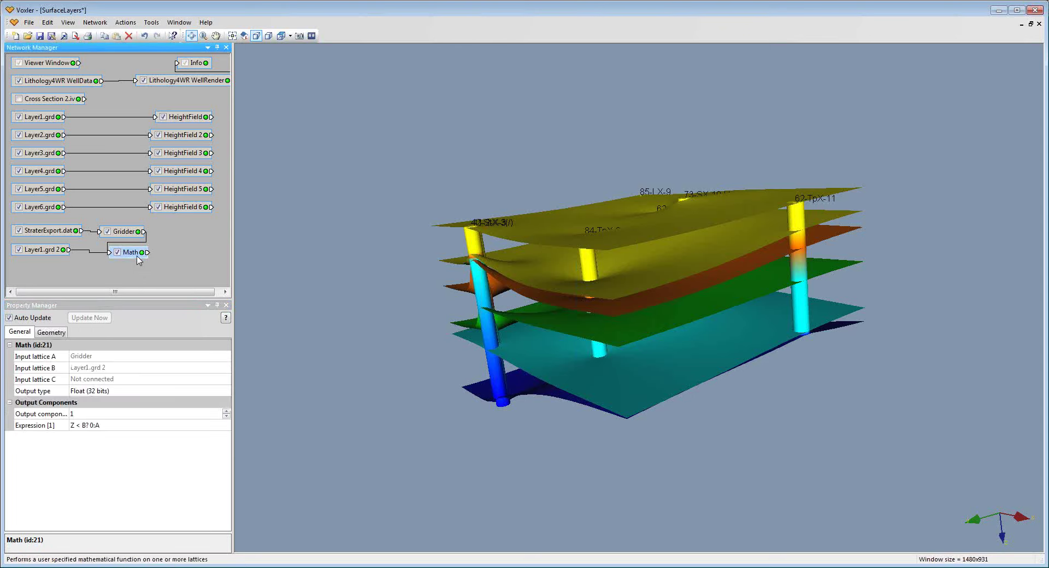
pyautogui.rightClick(139, 259)
pyautogui.moveTo(251, 286)
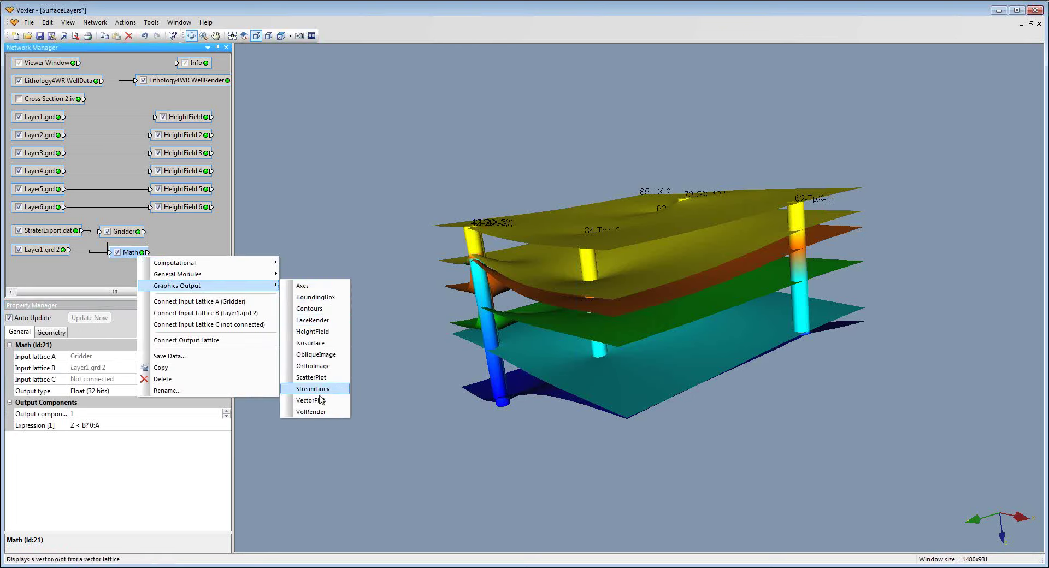
pyautogui.click(311, 411)
pyautogui.click(616, 327)
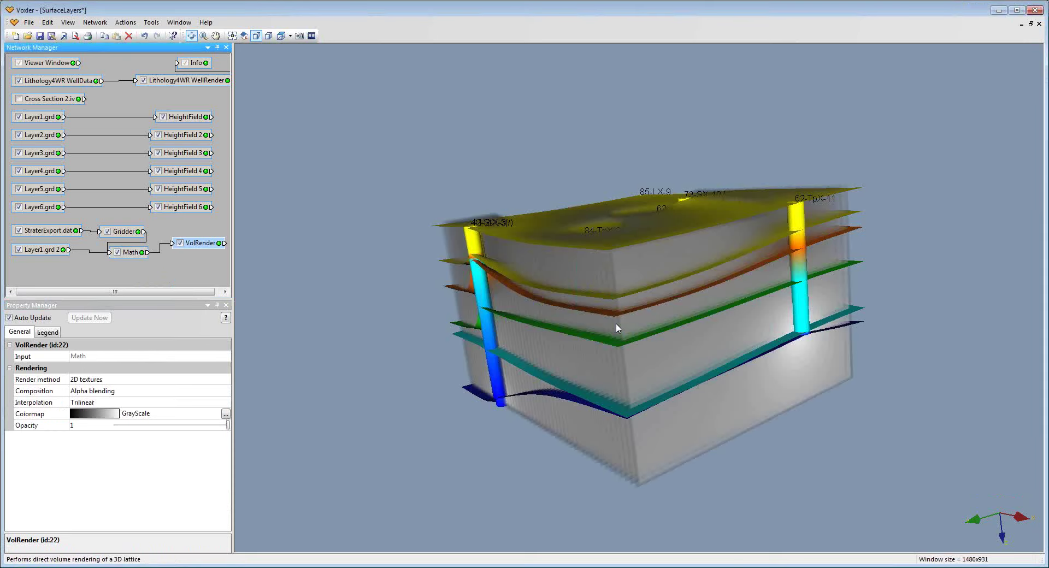
pyautogui.moveTo(588, 347); pyautogui.dragTo(735, 180)
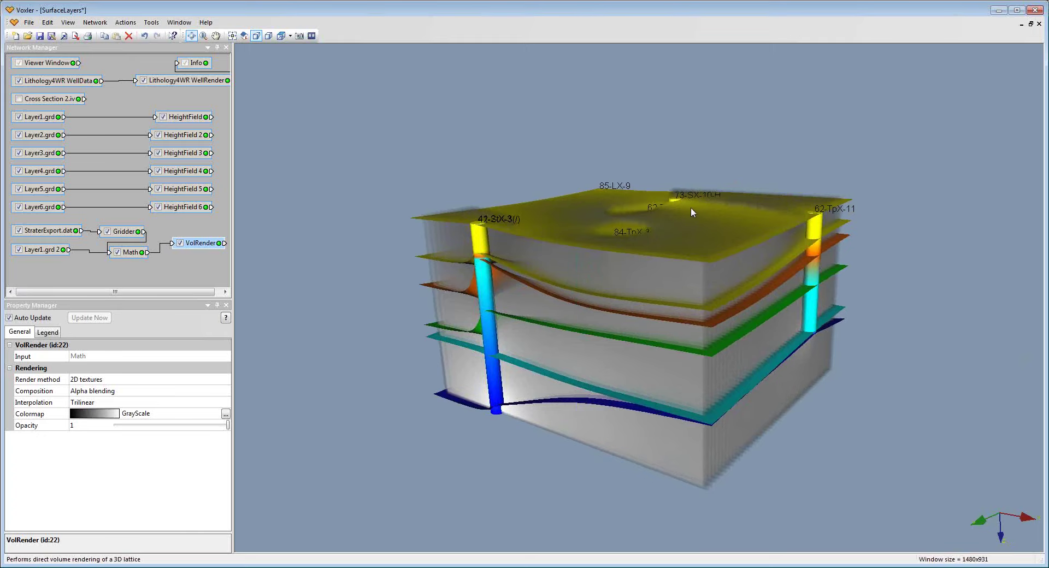
pyautogui.moveTo(754, 225); pyautogui.dragTo(765, 214)
pyautogui.moveTo(633, 258); pyautogui.dragTo(682, 236)
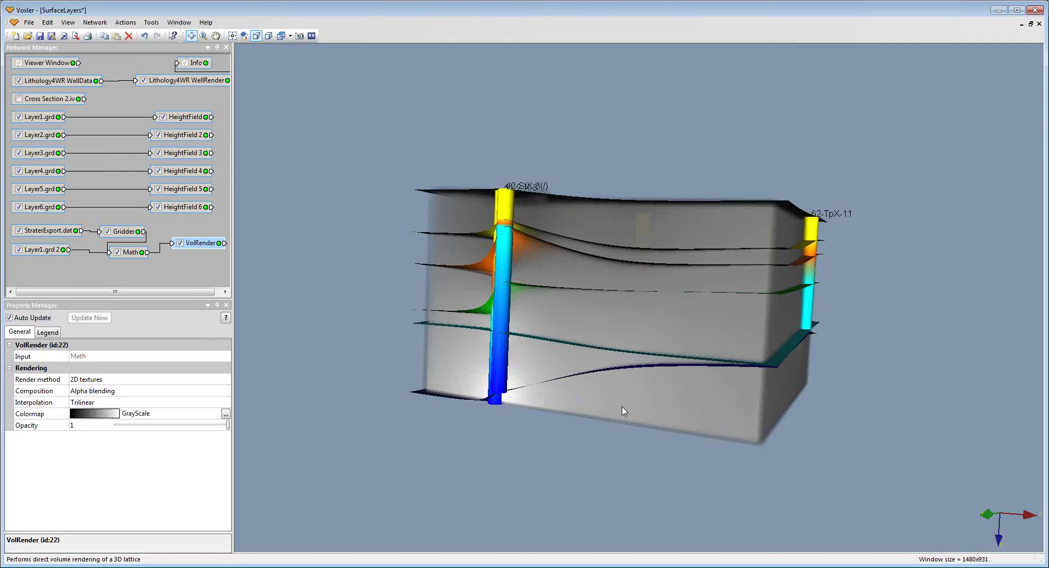
pyautogui.moveTo(621, 347); pyautogui.dragTo(651, 357)
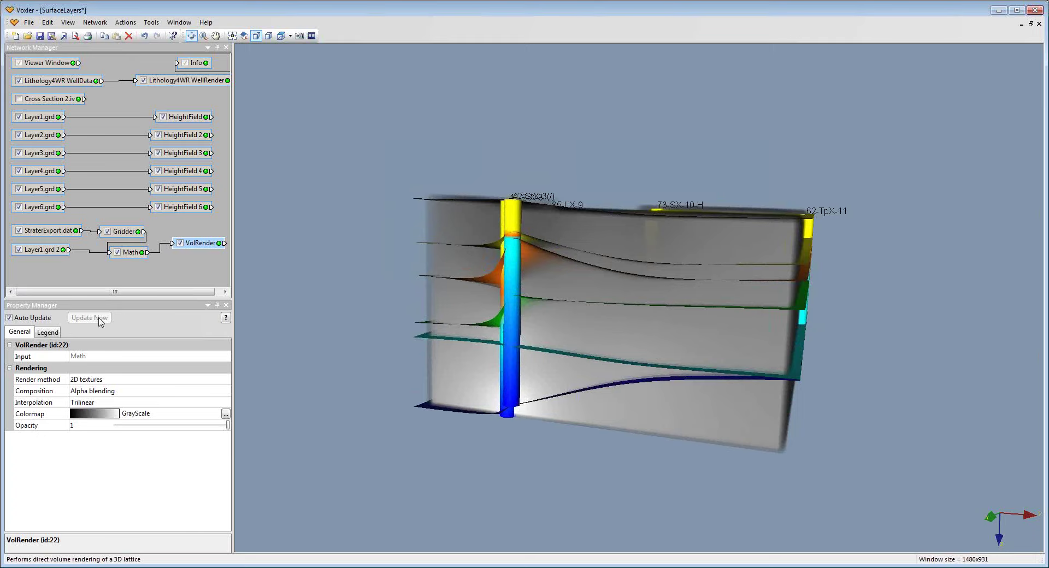
# - Import the Layer2 Surfer grid into the network as a uniform lattice
pyautogui.rightClick(85, 287)
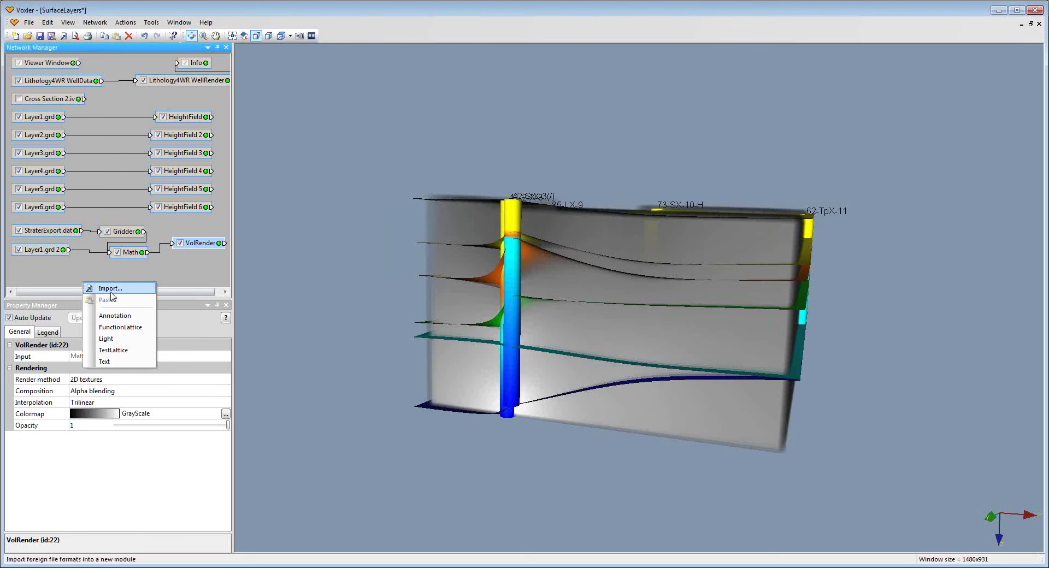
pyautogui.click(109, 286)
pyautogui.click(472, 267)
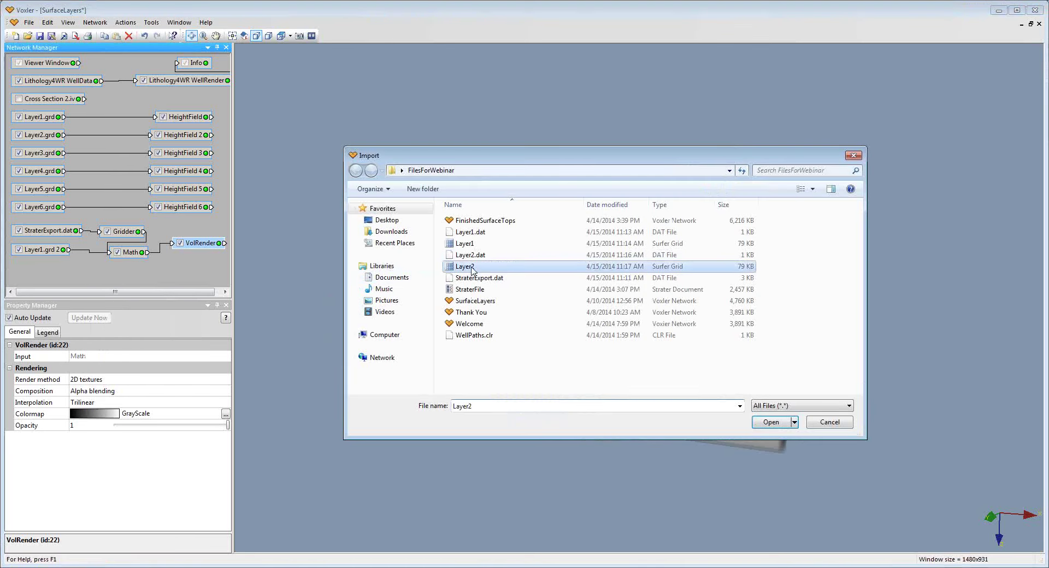
pyautogui.click(771, 423)
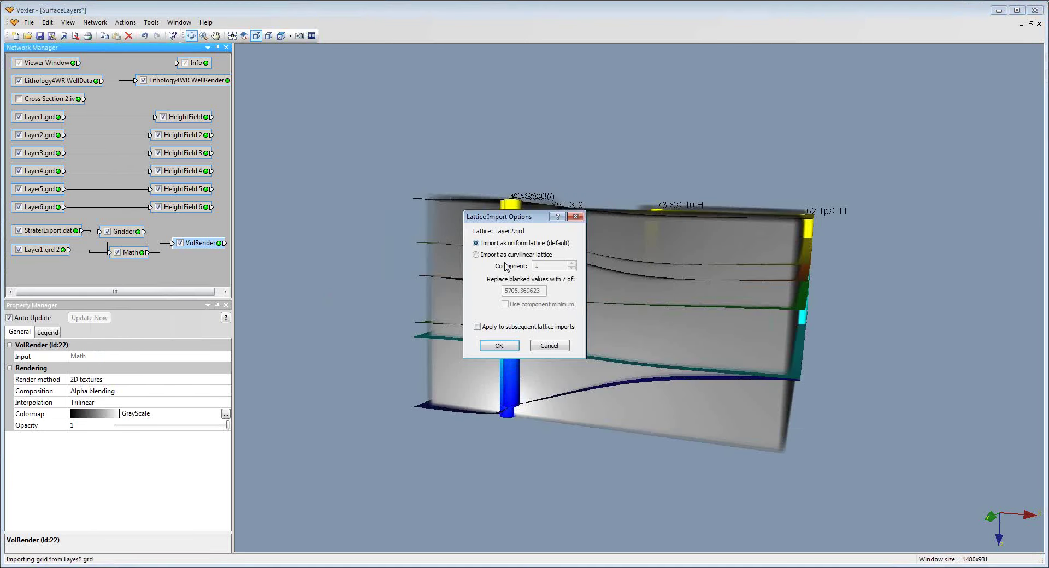
pyautogui.click(510, 348)
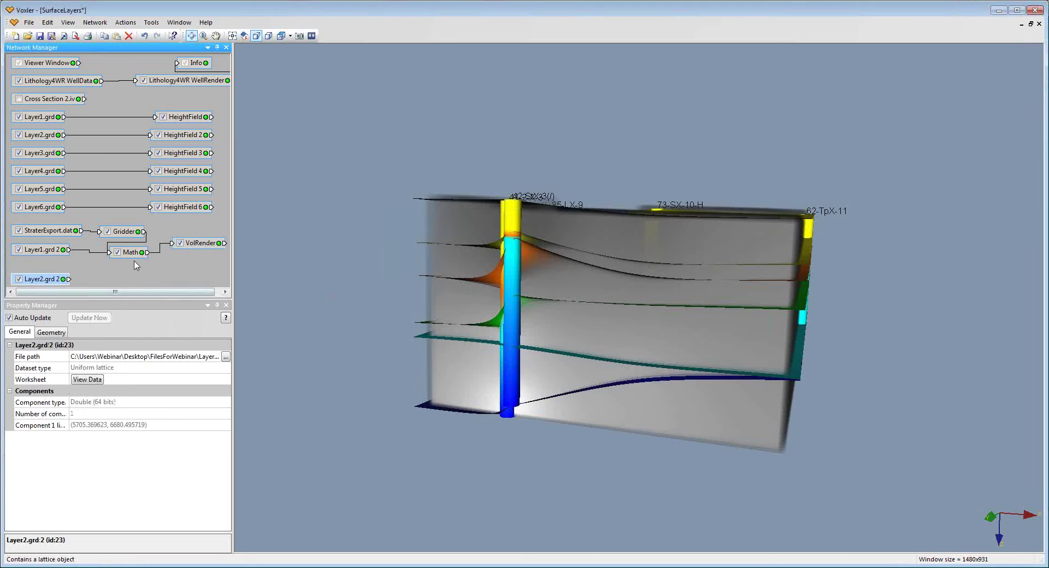
# - Hide the existing VolRender output and attach a second Math module to the first Math module
pyautogui.click(180, 244)
pyautogui.moveTo(41, 282); pyautogui.dragTo(41, 280)
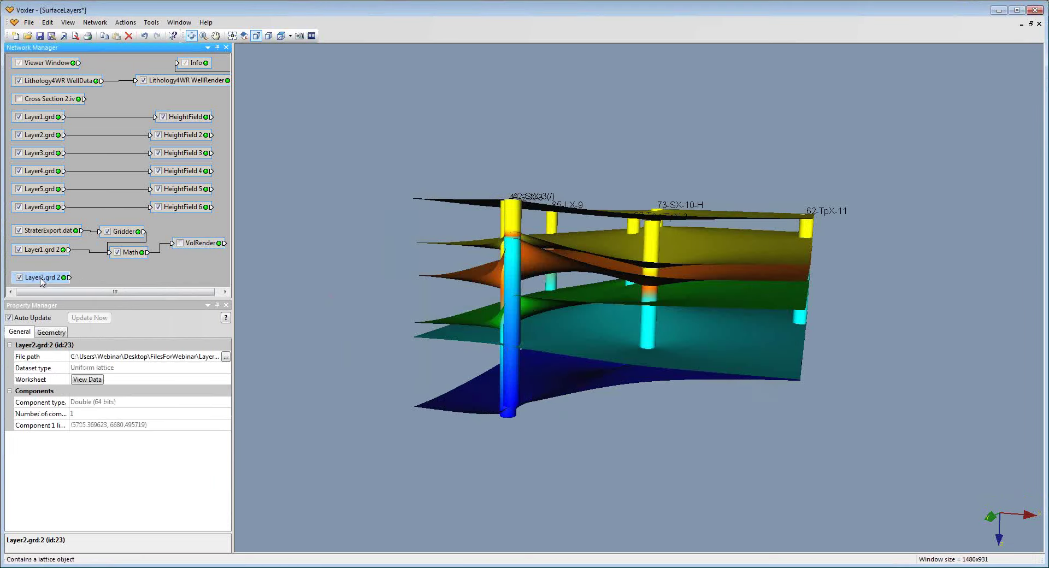
pyautogui.rightClick(136, 254)
pyautogui.moveTo(166, 265)
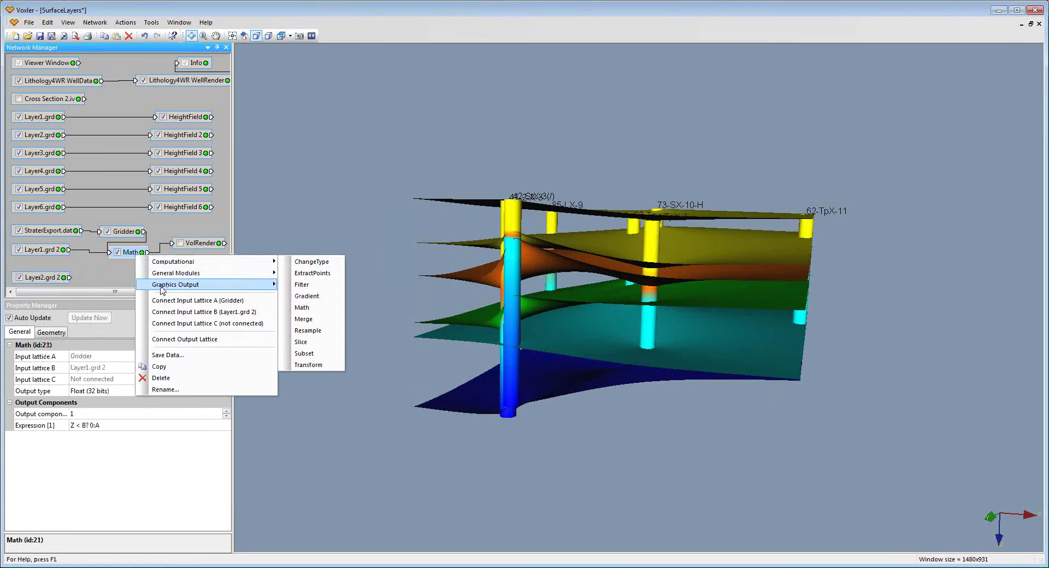
pyautogui.click(323, 308)
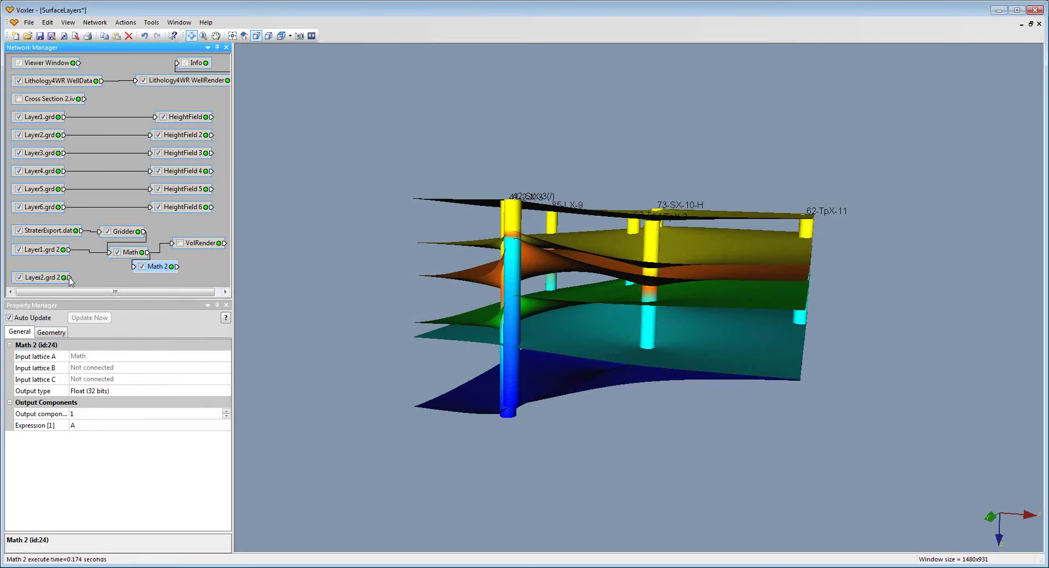
# - Connect the imported Layer2 grid as input lattice B of Math 2 and set the module's expression to Z> B? 0:A
pyautogui.moveTo(65, 278); pyautogui.dragTo(146, 271)
pyautogui.click(180, 286)
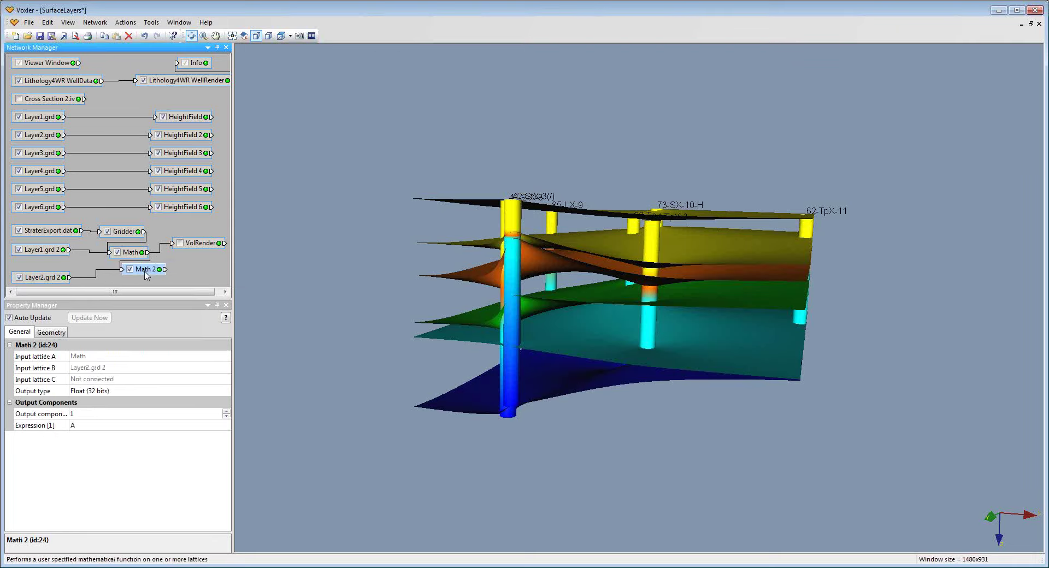
pyautogui.click(25, 428)
pyautogui.write('Z> B')
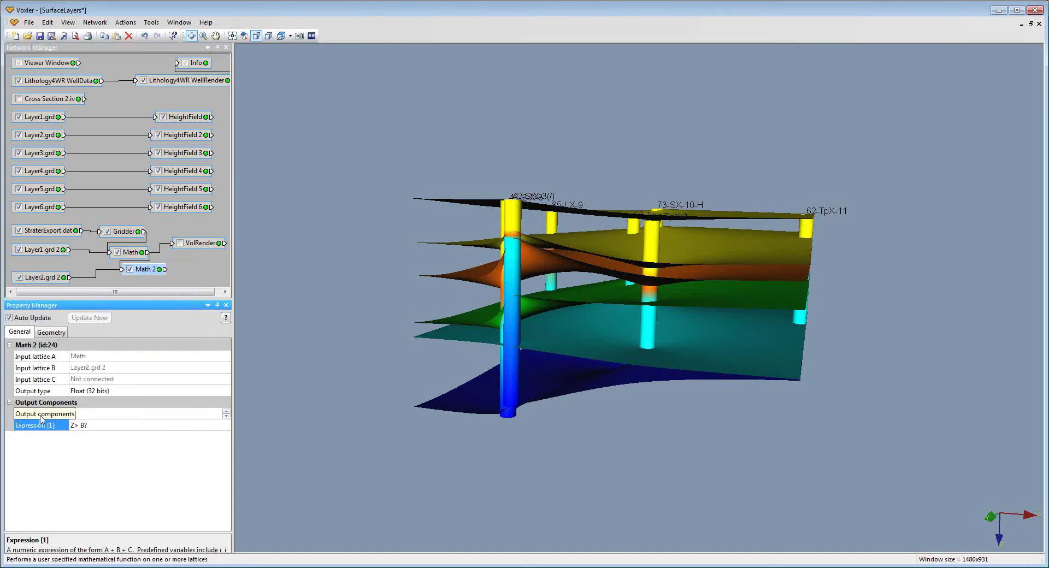
pyautogui.write('? 0:A')
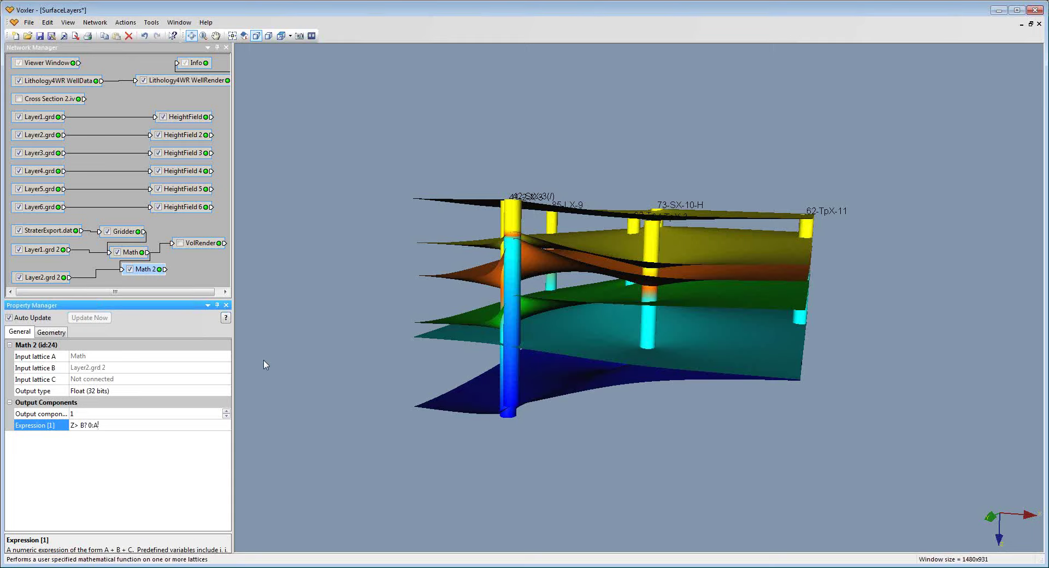
# - Attach a VolRender graphics output to Math 2 and view the rendered volume between the upper surfaces
pyautogui.moveTo(145, 269); pyautogui.dragTo(145, 275)
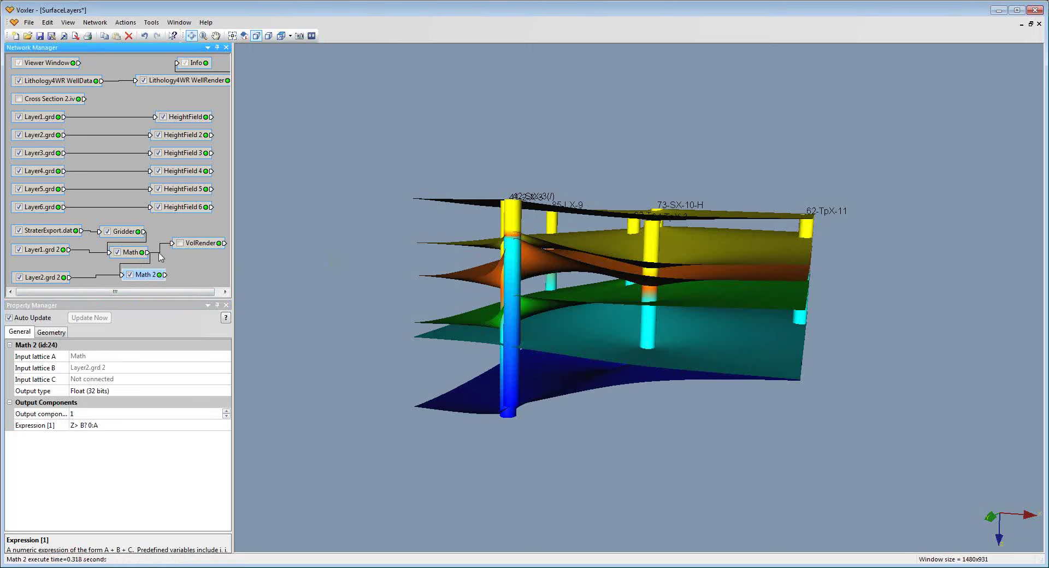
pyautogui.moveTo(152, 279); pyautogui.dragTo(152, 272)
pyautogui.rightClick(152, 272)
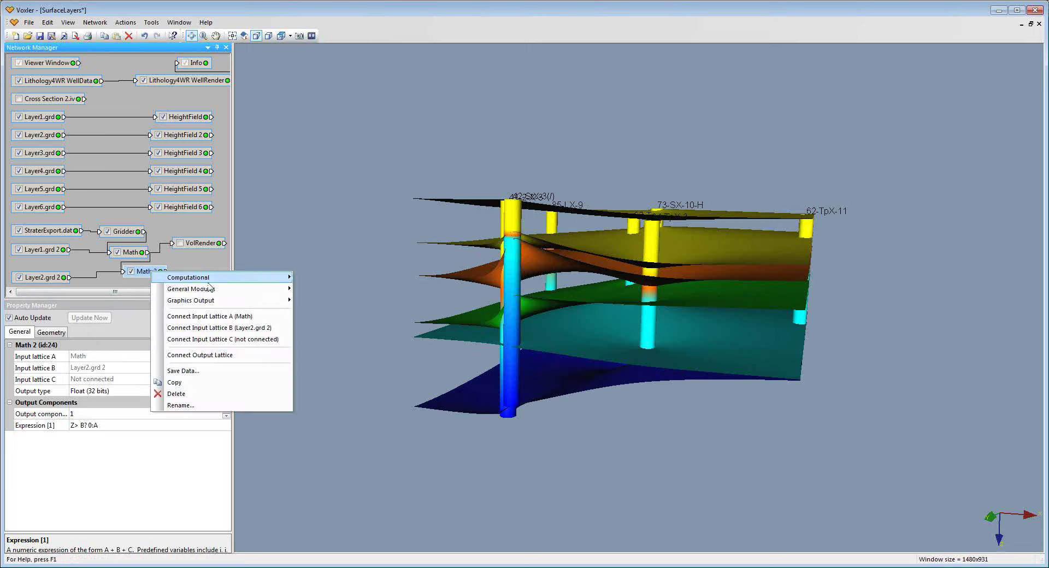
pyautogui.moveTo(257, 301)
pyautogui.click(325, 426)
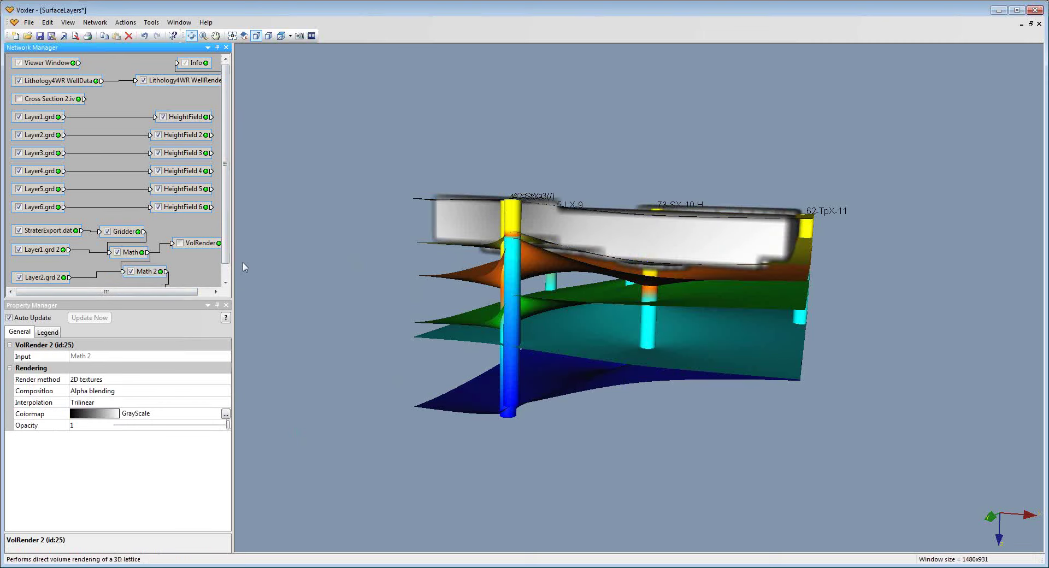
pyautogui.moveTo(520, 262); pyautogui.dragTo(558, 300)
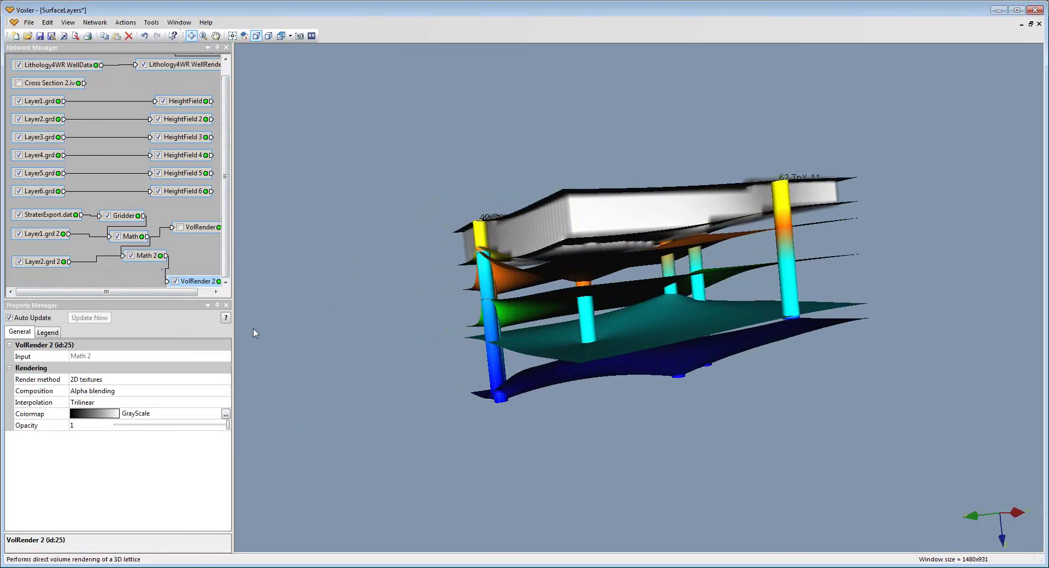
# - Color both ends of the new VolRender's colormap yellow and lower its upper opacity node to 0.1053
pyautogui.click(226, 414)
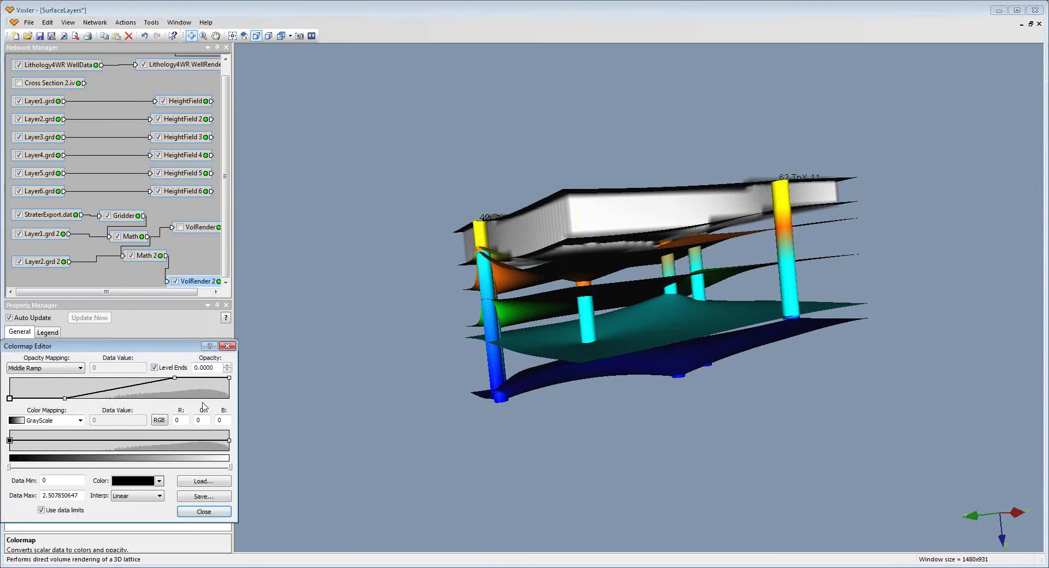
pyautogui.click(143, 479)
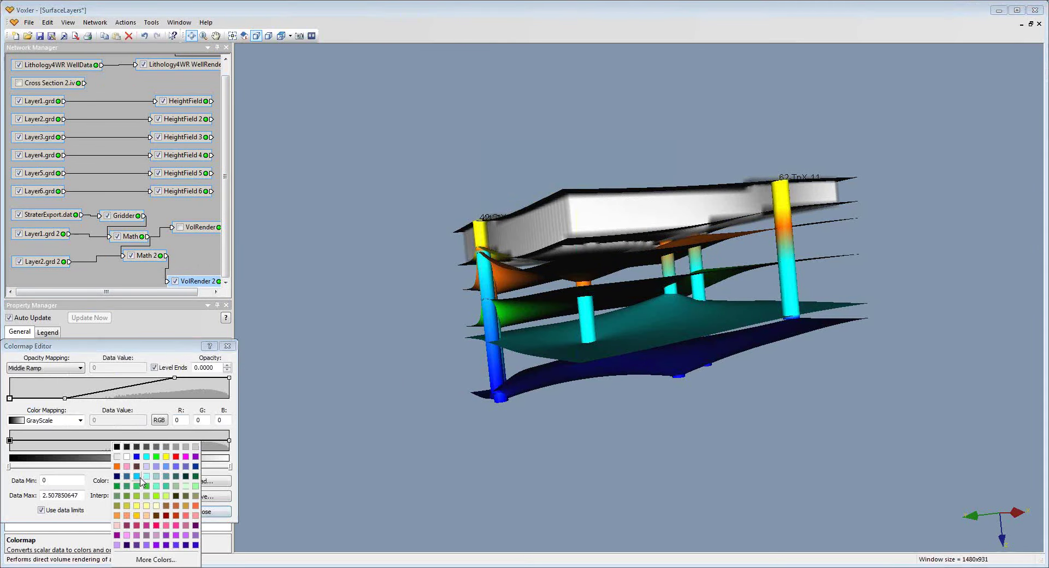
pyautogui.click(167, 463)
pyautogui.click(229, 440)
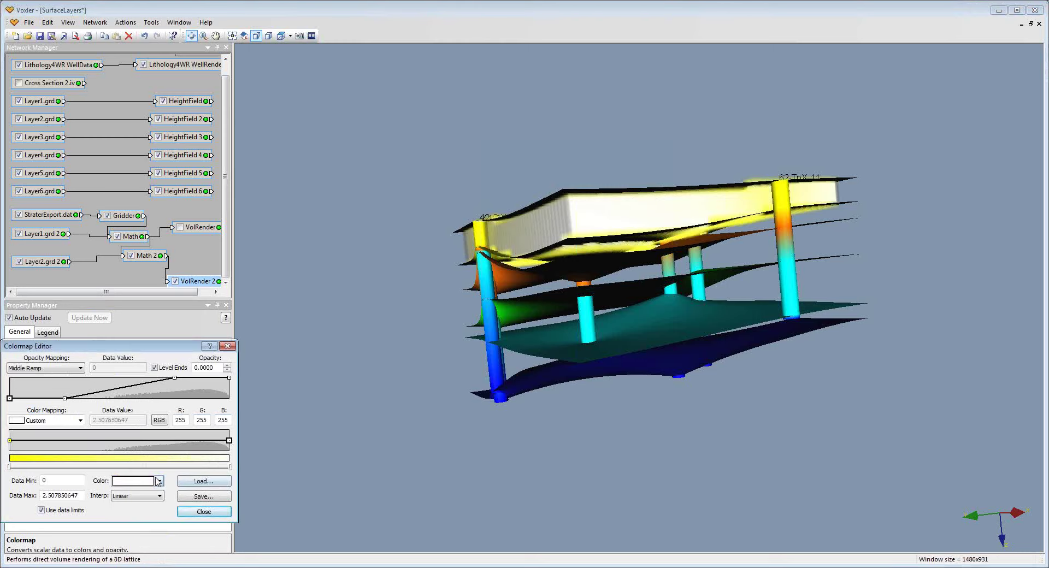
pyautogui.click(159, 481)
pyautogui.click(169, 458)
pyautogui.moveTo(174, 378); pyautogui.dragTo(177, 398)
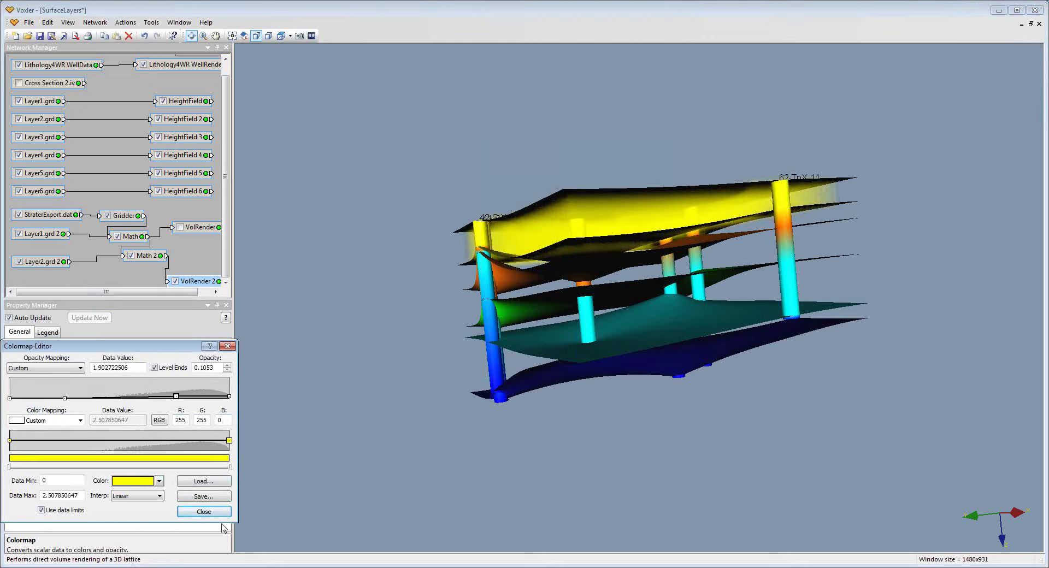
pyautogui.click(204, 511)
pyautogui.moveTo(468, 435); pyautogui.dragTo(584, 315)
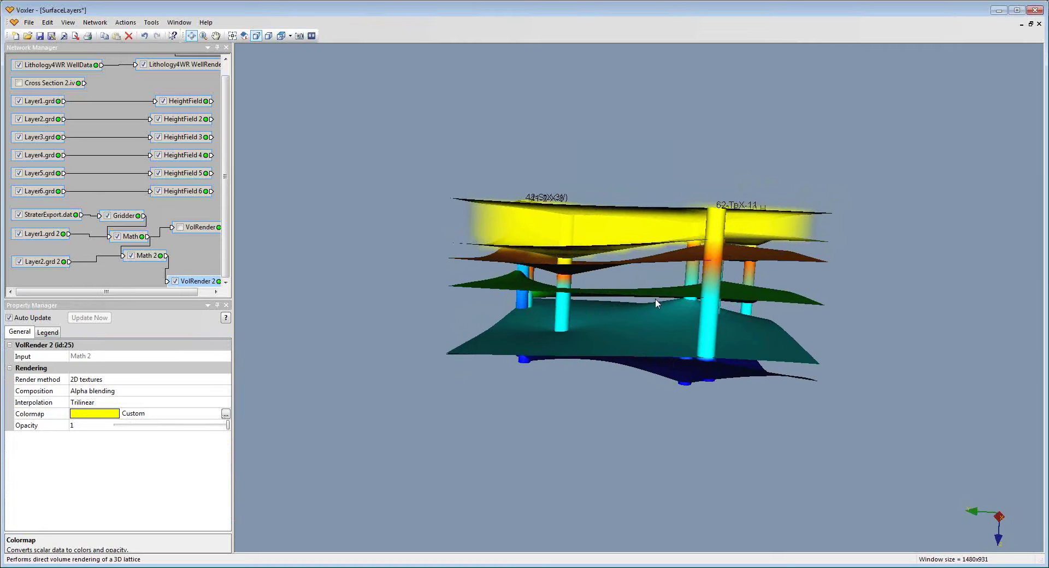
pyautogui.moveTo(655, 298); pyautogui.dragTo(717, 300)
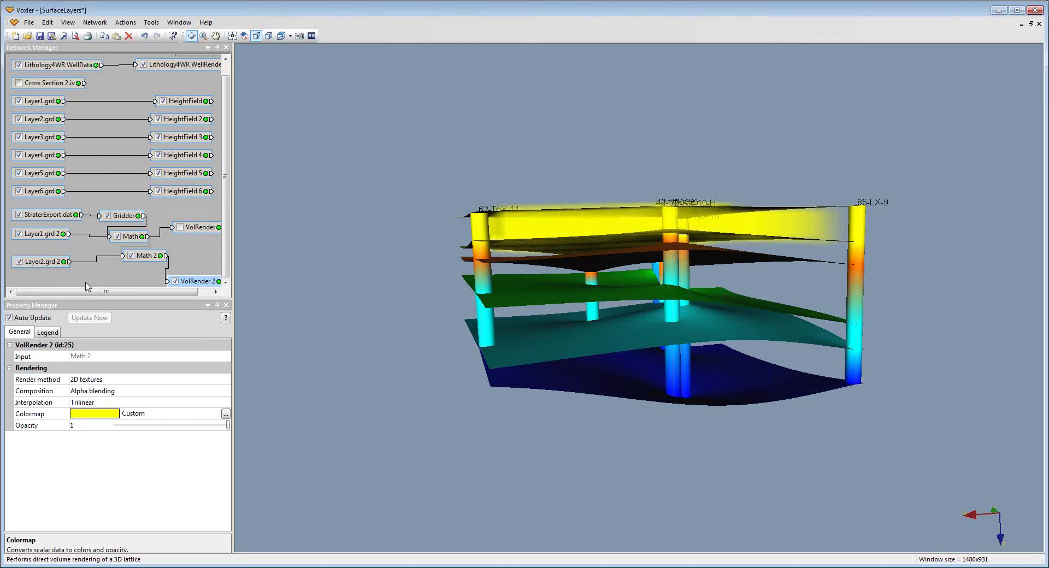
# - Open the FinishedSurfaceTops network file and view the completed layer volumes from several sides
pyautogui.click(27, 36)
pyautogui.doubleClick(480, 222)
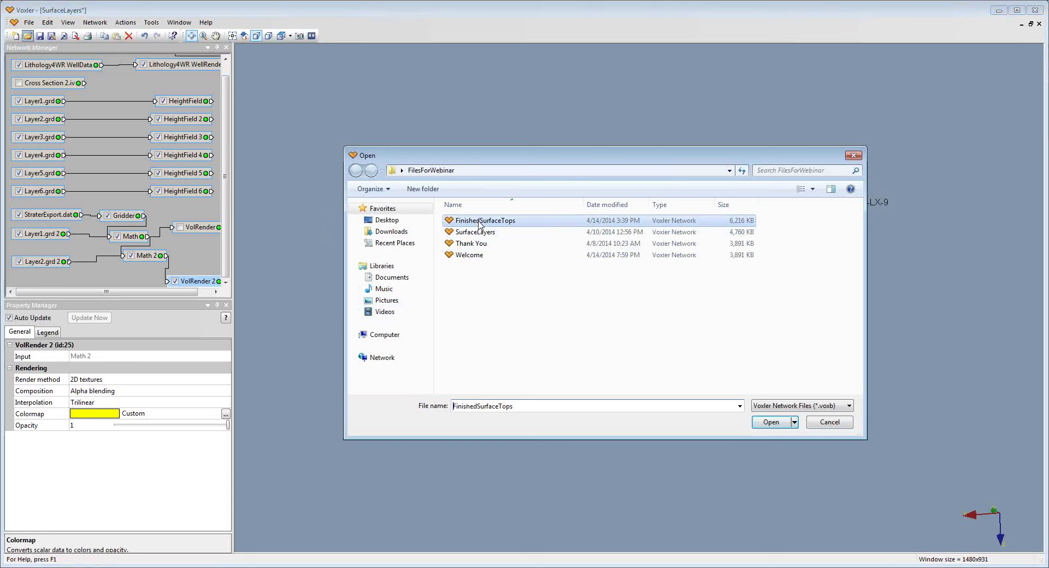
pyautogui.click(542, 315)
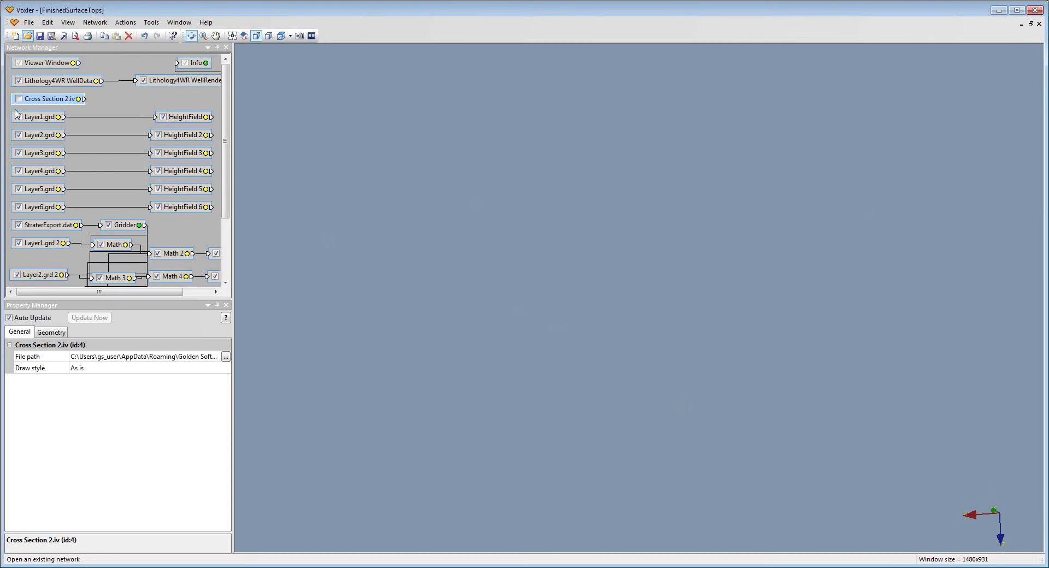
pyautogui.moveTo(670, 346); pyautogui.dragTo(605, 323)
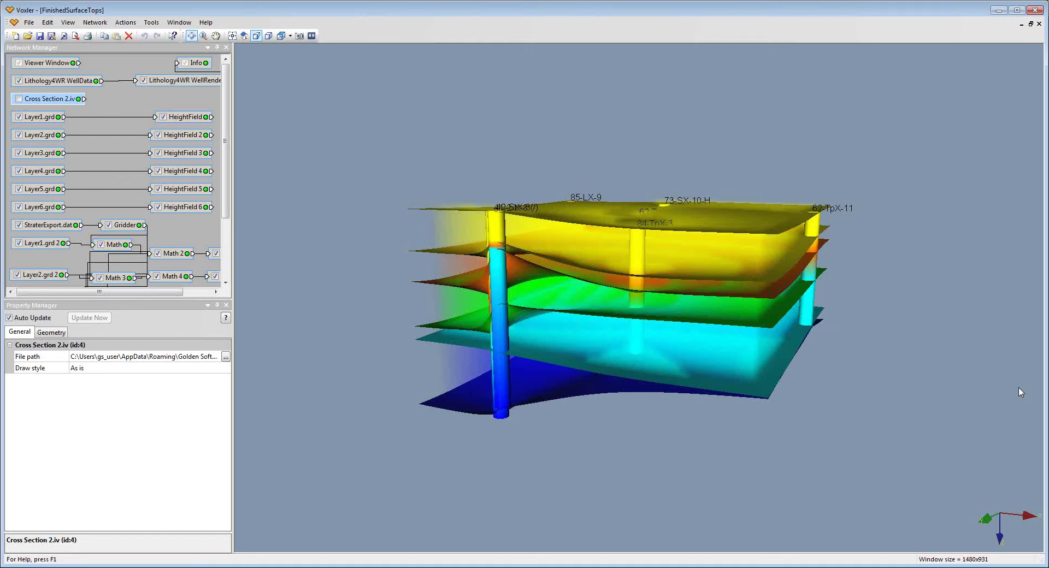
pyautogui.moveTo(695, 271); pyautogui.dragTo(677, 241)
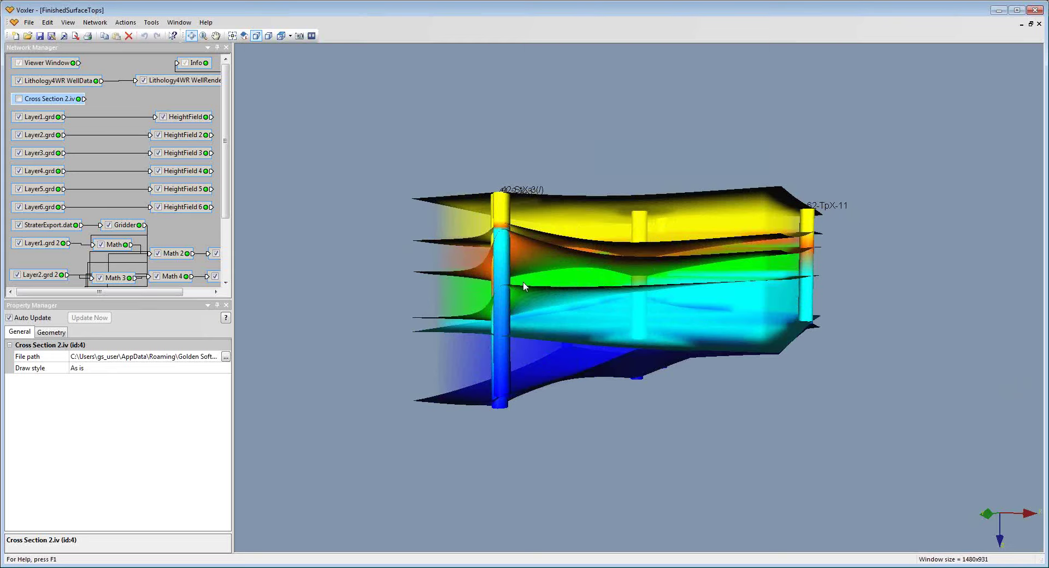
pyautogui.moveTo(618, 282); pyautogui.dragTo(582, 214)
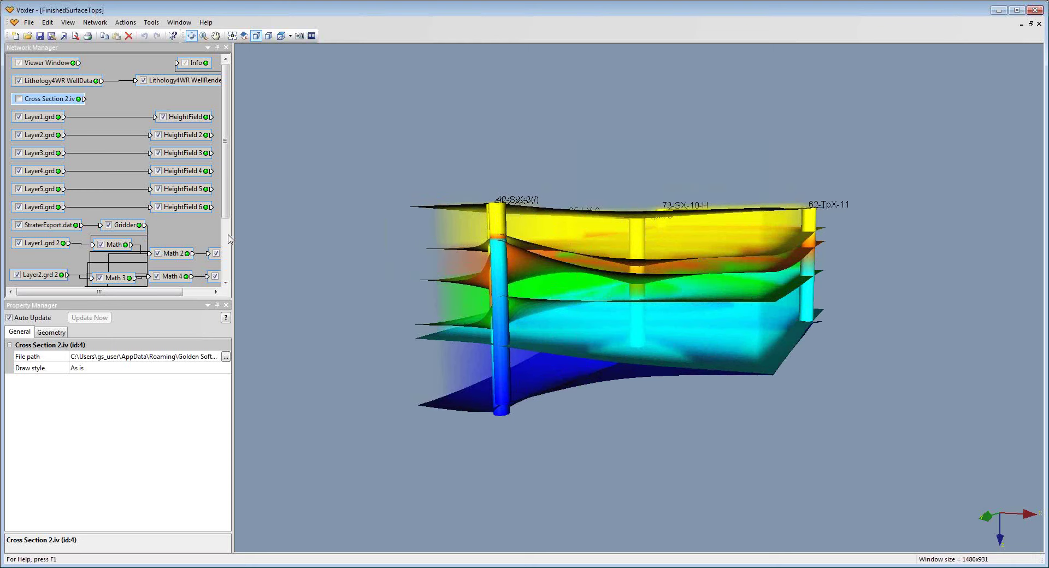
# - Enlarge the network area to examine the full chain of Math modules, and inspect the finished layered model from different angles
pyautogui.moveTo(231, 239); pyautogui.dragTo(340, 240)
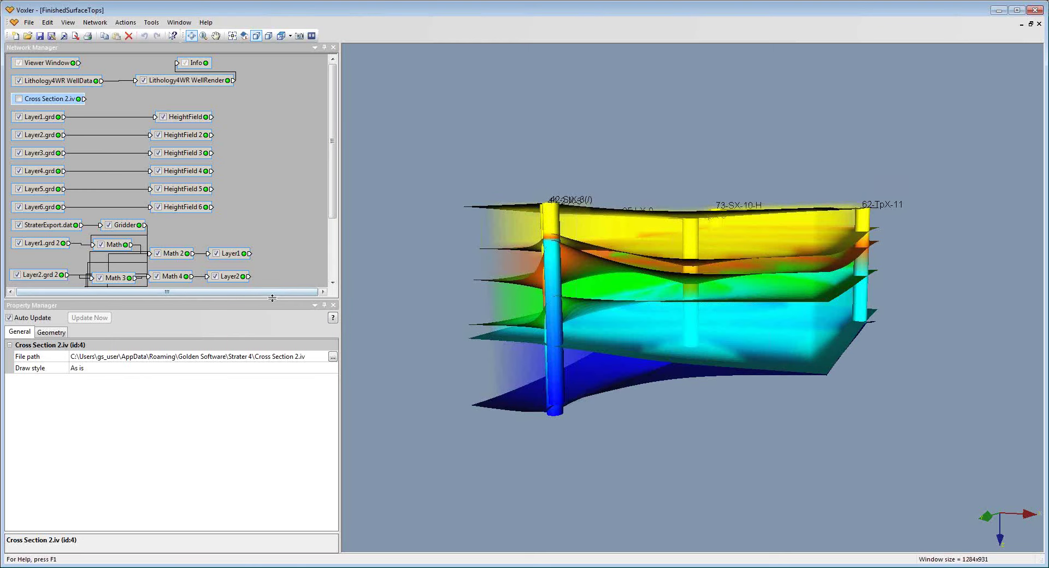
pyautogui.moveTo(272, 298); pyautogui.dragTo(268, 348)
pyautogui.scroll(-2, 335, 260)
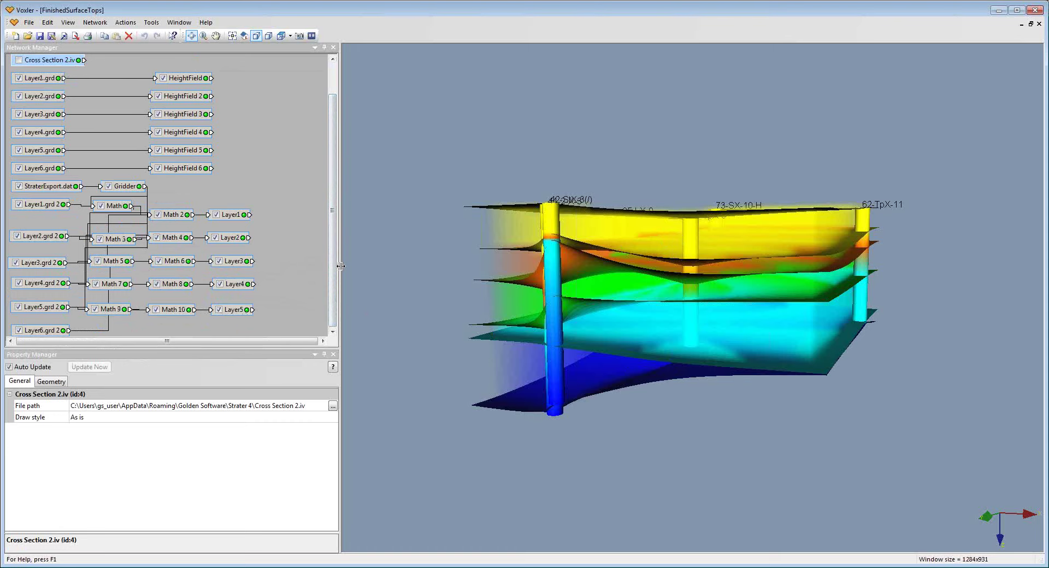
pyautogui.moveTo(341, 266); pyautogui.dragTo(304, 262)
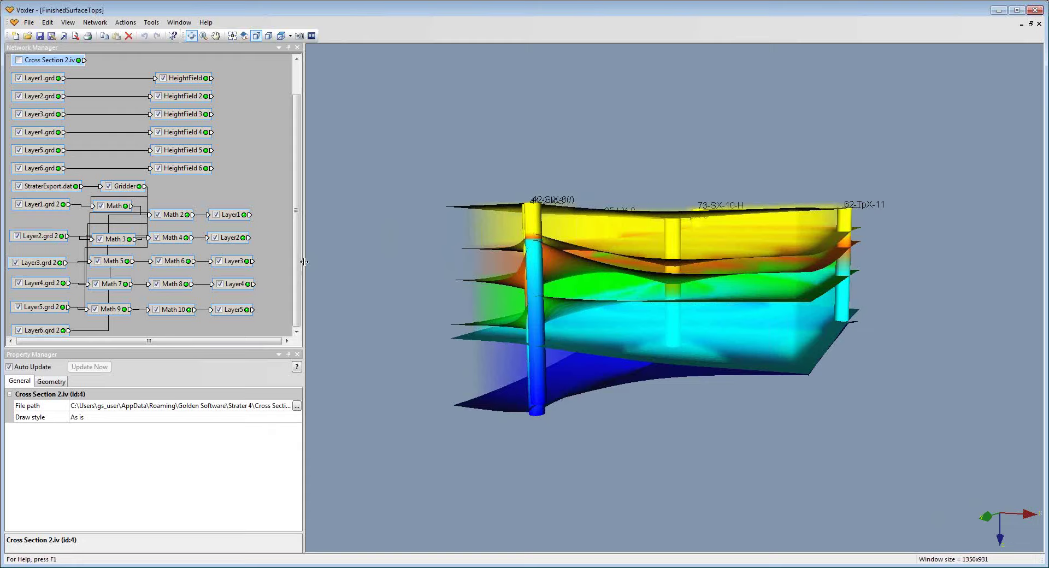
pyautogui.moveTo(627, 302); pyautogui.dragTo(634, 352)
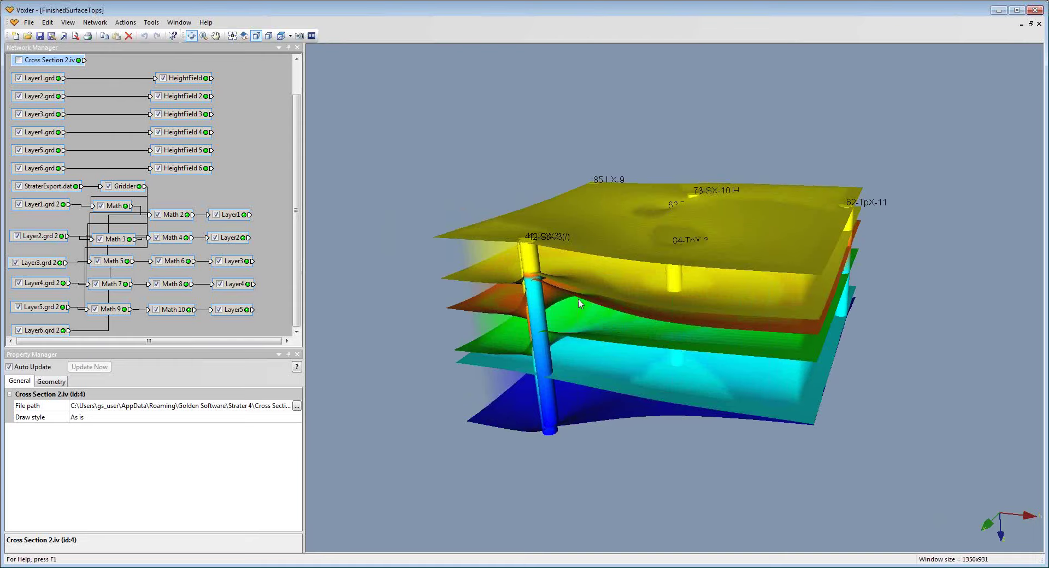
pyautogui.moveTo(578, 298); pyautogui.dragTo(599, 314)
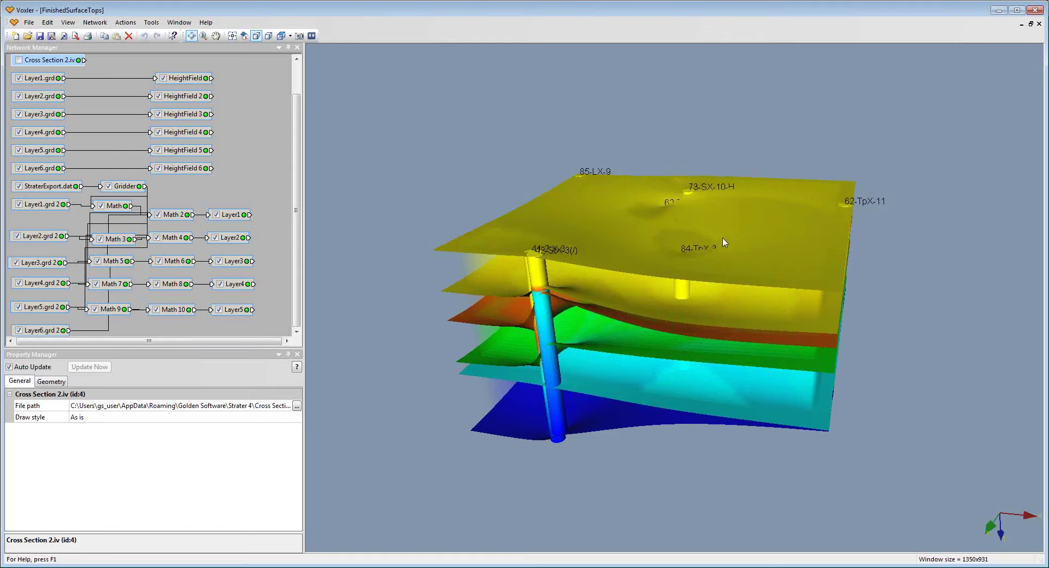
pyautogui.moveTo(711, 323); pyautogui.dragTo(614, 257)
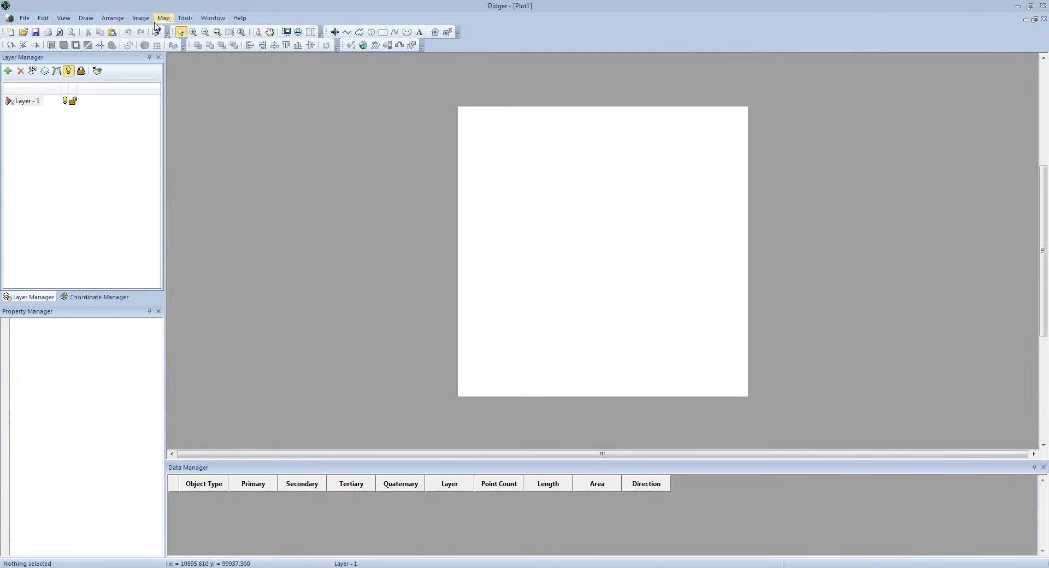
# - Start an online map download in Didger and select the Orthoimagery/USGS_EDC_Ortho_NAIP layer from NAIP Color Imagery for US
pyautogui.click(140, 18)
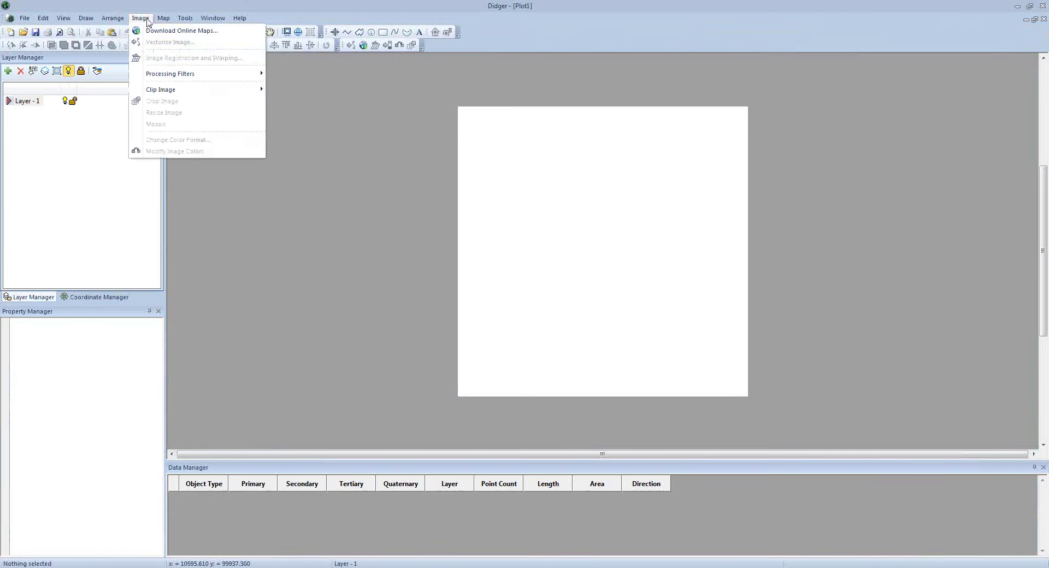
pyautogui.click(154, 32)
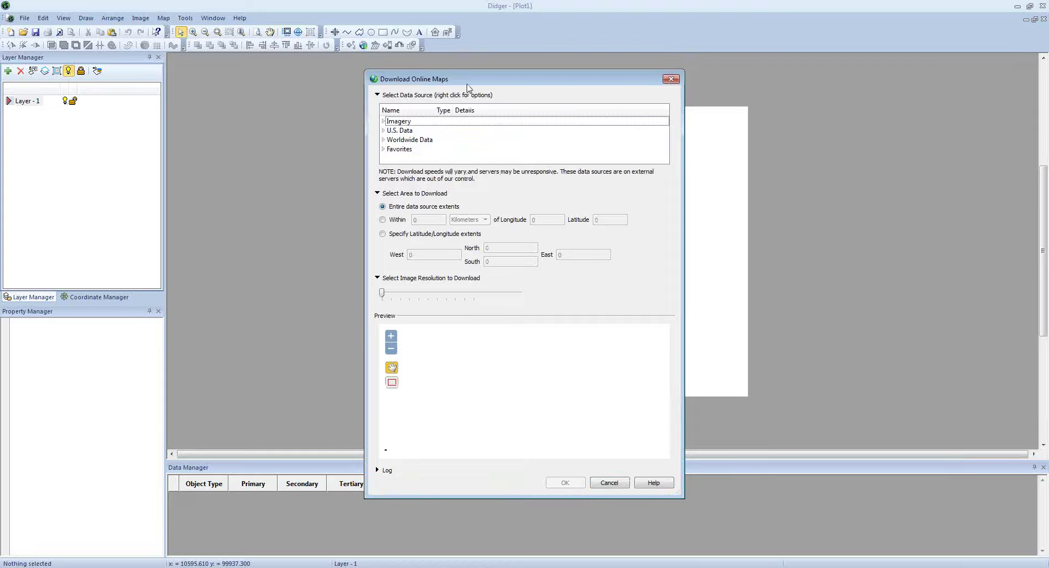
pyautogui.click(383, 121)
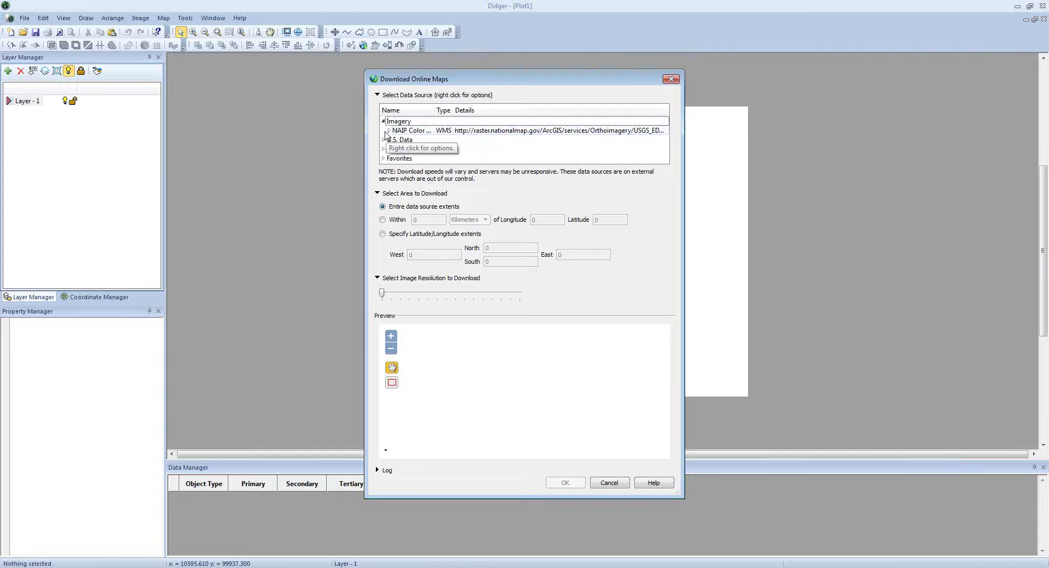
pyautogui.click(387, 133)
pyautogui.click(388, 131)
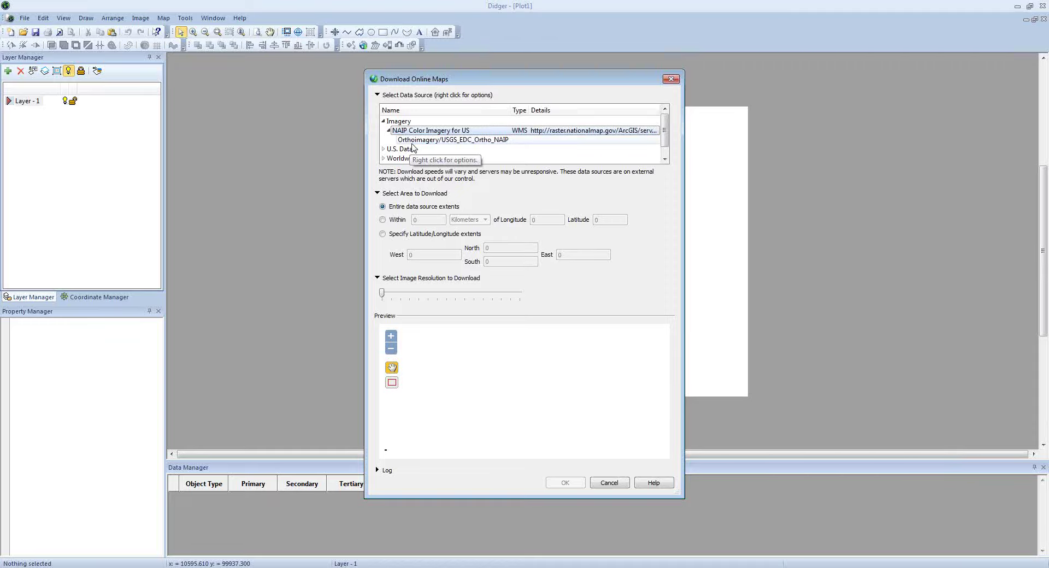
pyautogui.click(412, 144)
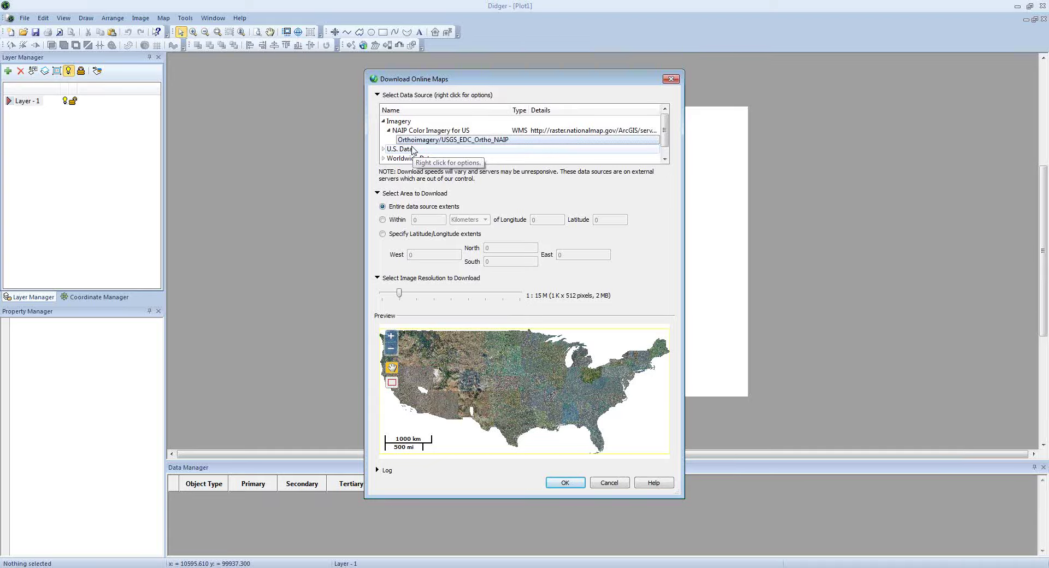
# - Restrict the download area by latitude/longitude extents, setting west to -106.2664433997 and north to 43.350979871579
pyautogui.click(402, 236)
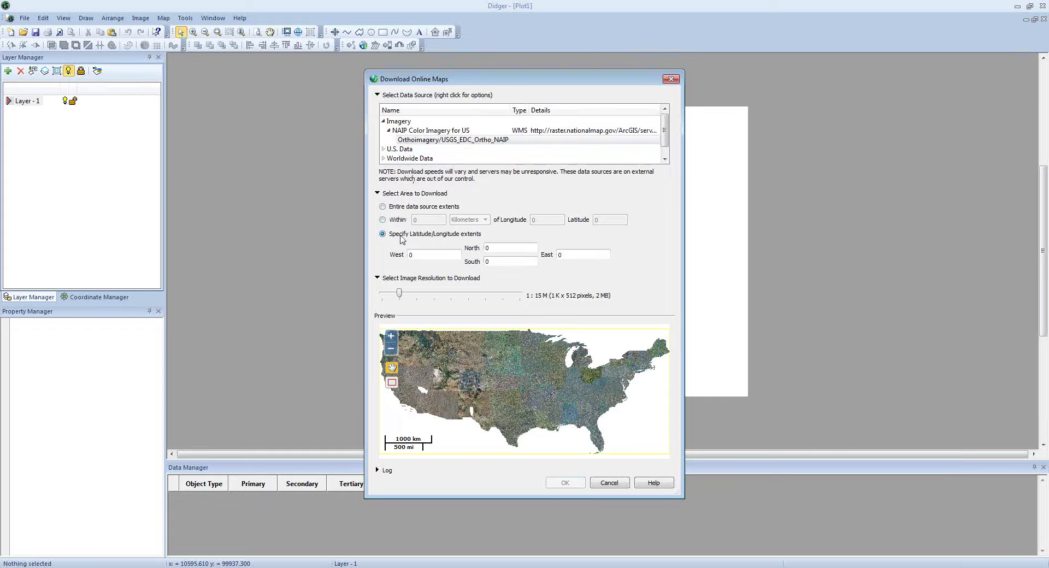
pyautogui.click(432, 255)
pyautogui.write('-106.2664433997')
pyautogui.click(513, 249)
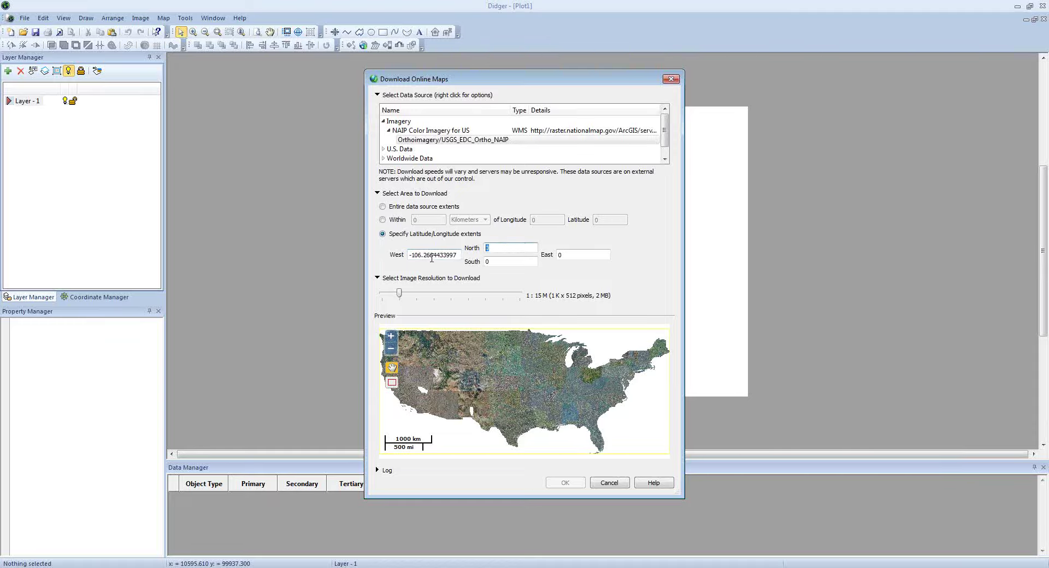
pyautogui.write('43.35')
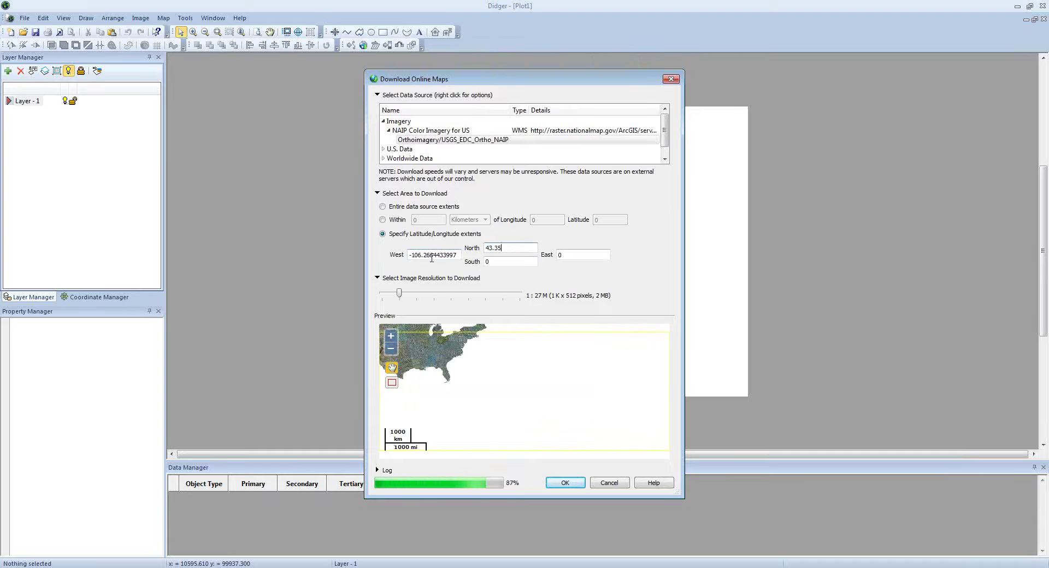
pyautogui.write('0979871579')
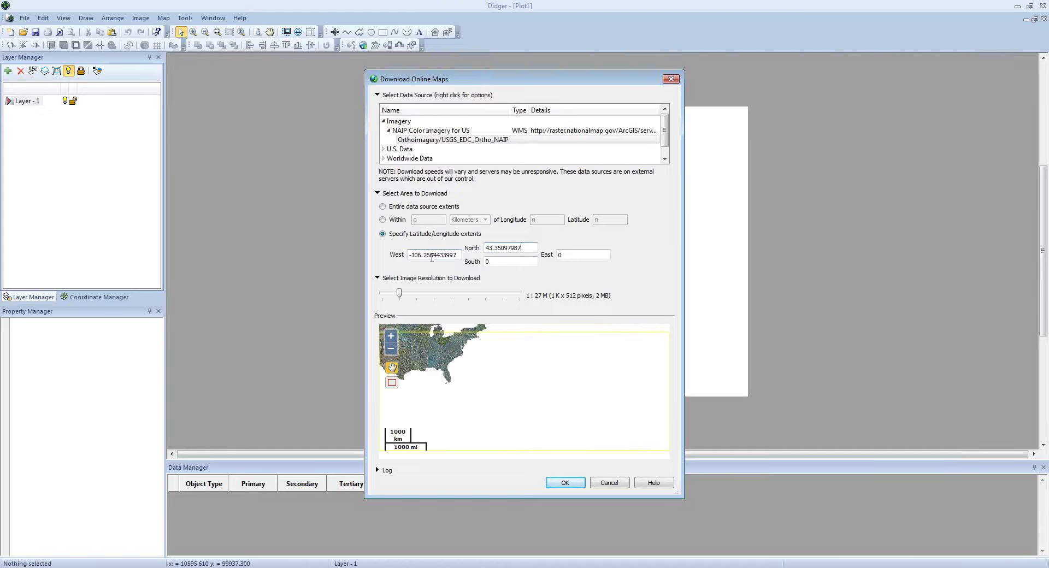
# - Set the download area's south extent to 43.225661620515 and its east extent to -106.15628485455
pyautogui.doubleClick(484, 262)
pyautogui.write('43.2256616')
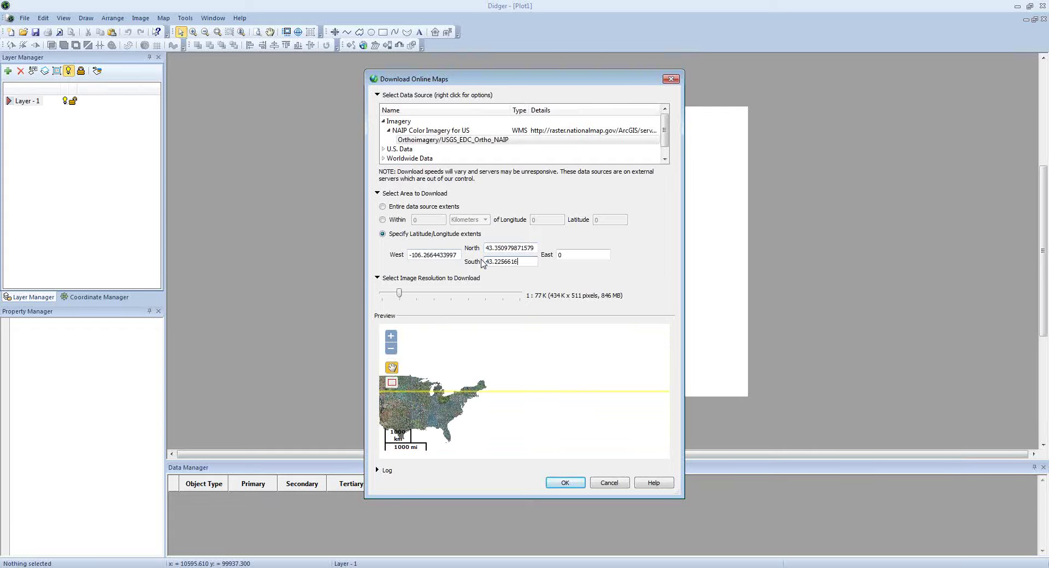
pyautogui.write('20515')
pyautogui.press('Tab')
pyautogui.write('-')
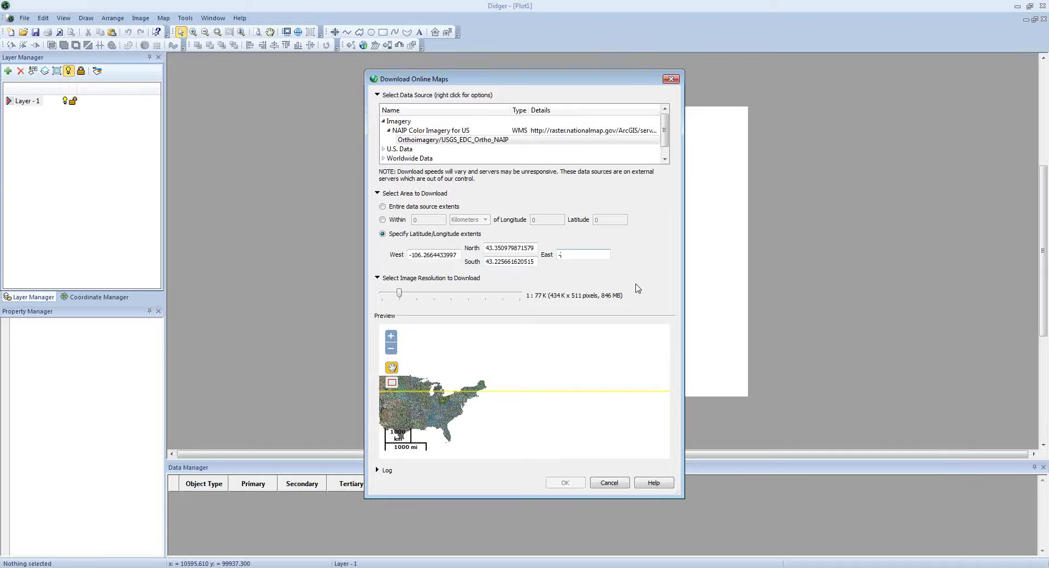
pyautogui.write('106.')
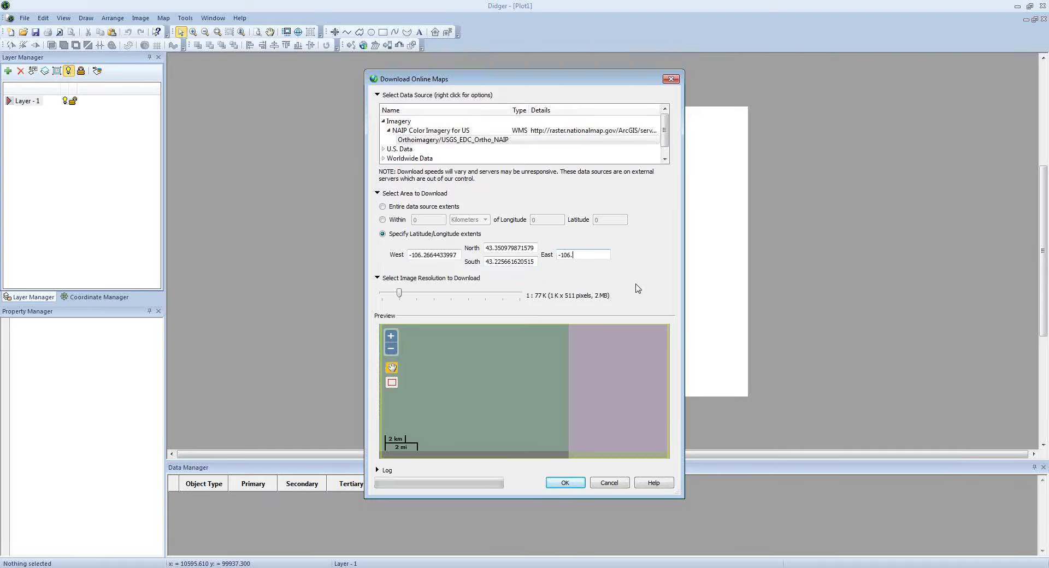
pyautogui.write('16')
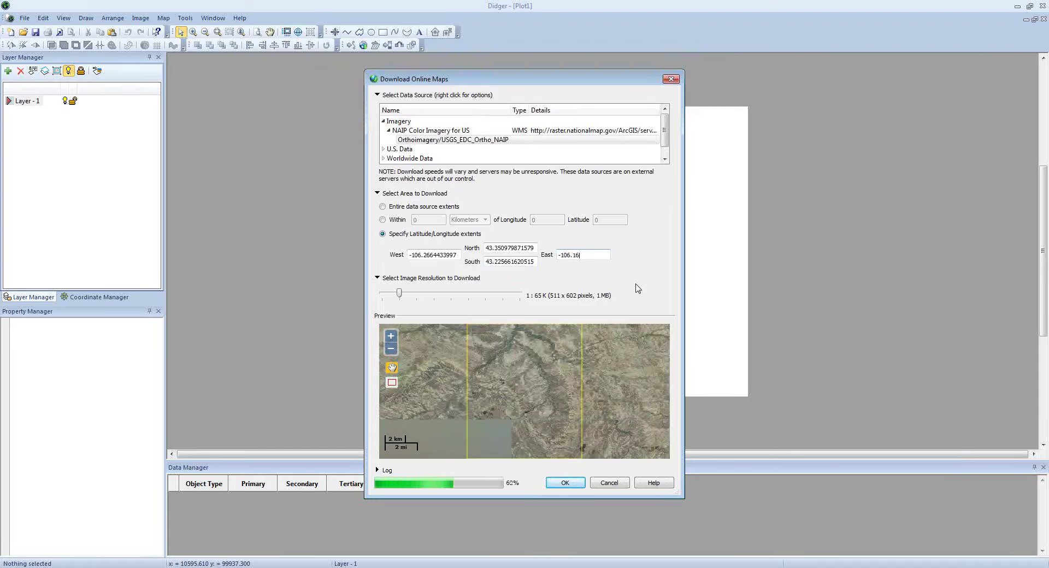
pyautogui.press('BackSpace')
pyautogui.press('BackSpace')
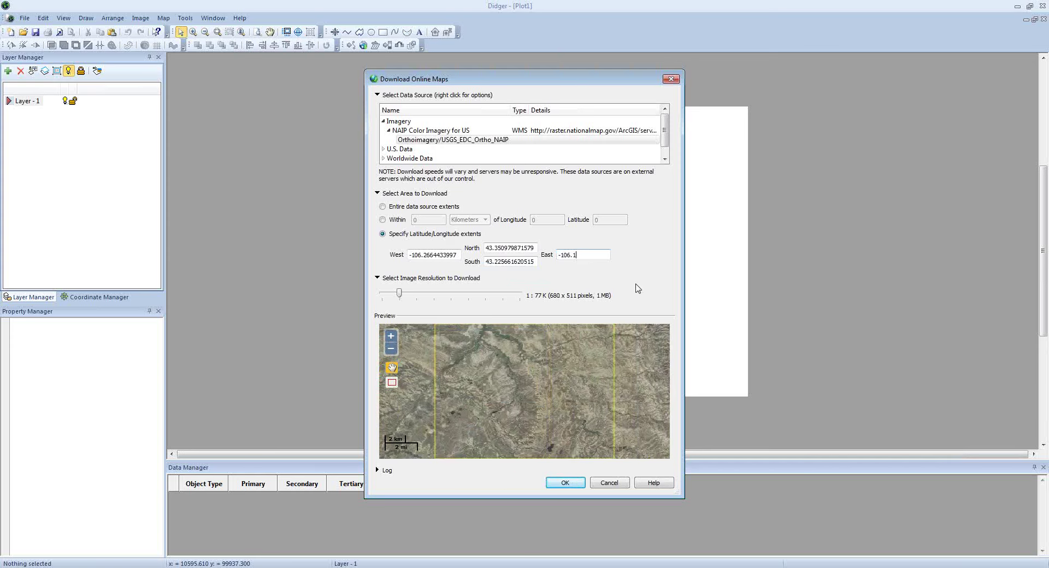
pyautogui.write('5628485455')
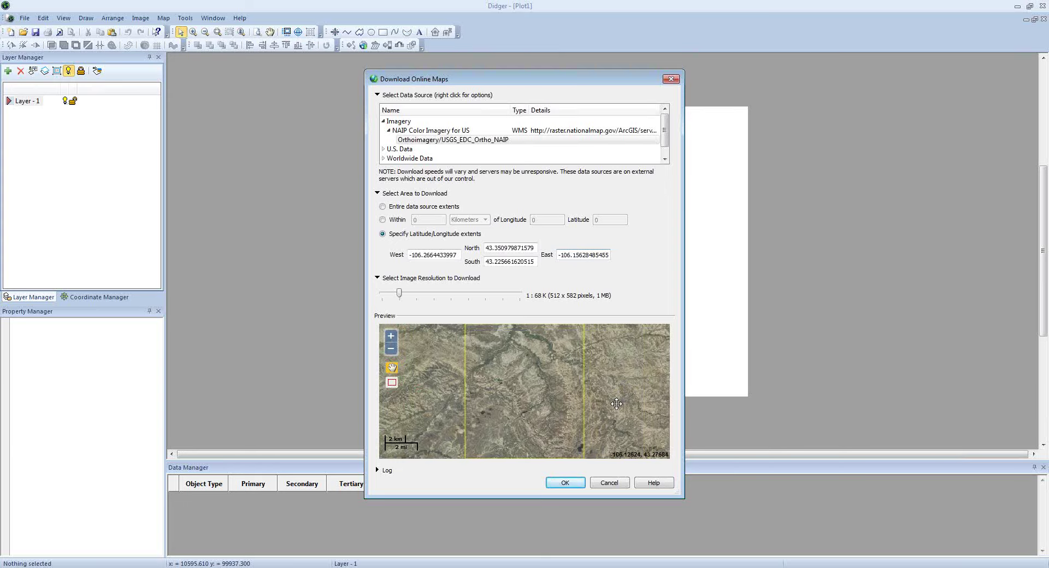
# - Raise the image resolution to 1 : 34 K and download the NAIP image into the plot
pyautogui.click(415, 293)
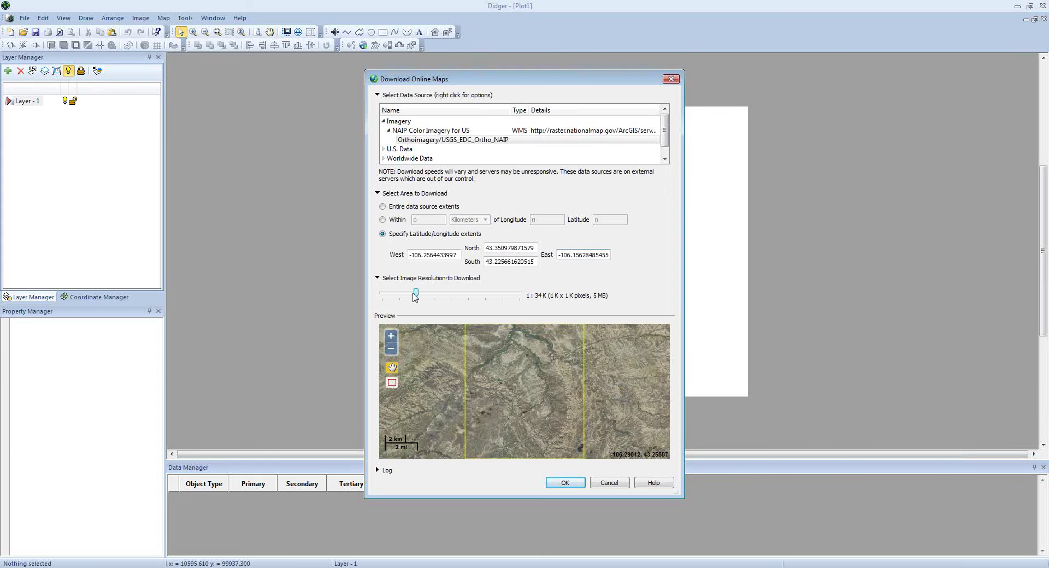
pyautogui.click(566, 484)
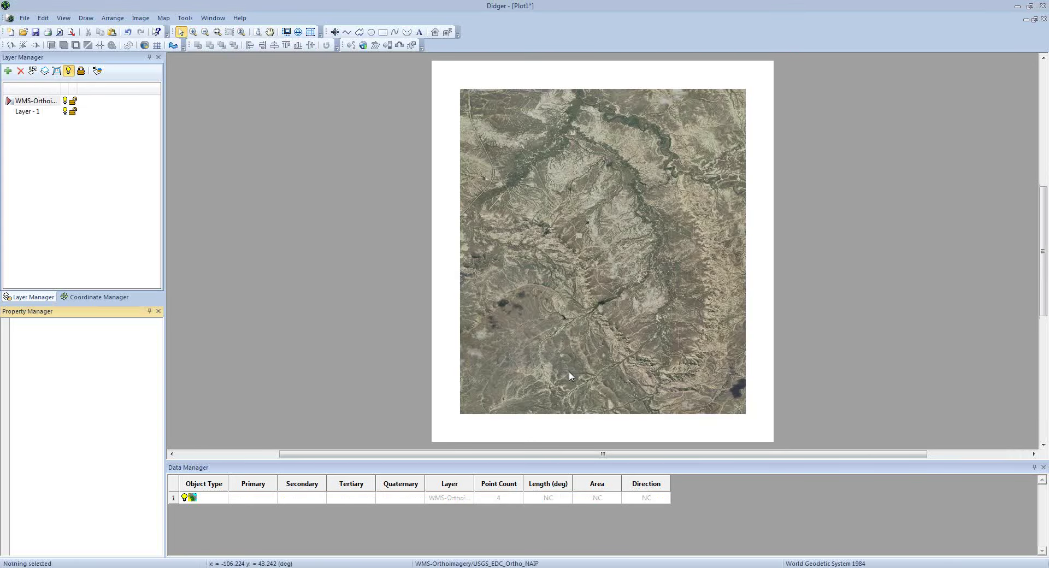
# - Change the plot's coordinate system to the projected system State Plane 1927 - Wyoming East Central (Feet)
pyautogui.click(167, 20)
pyautogui.click(194, 65)
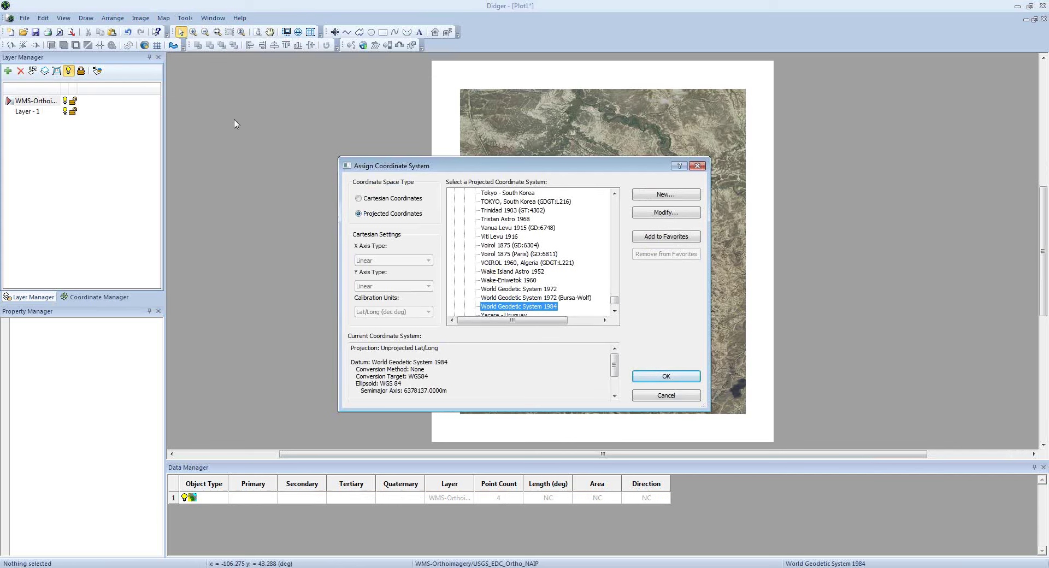
pyautogui.moveTo(614, 300); pyautogui.dragTo(614, 205)
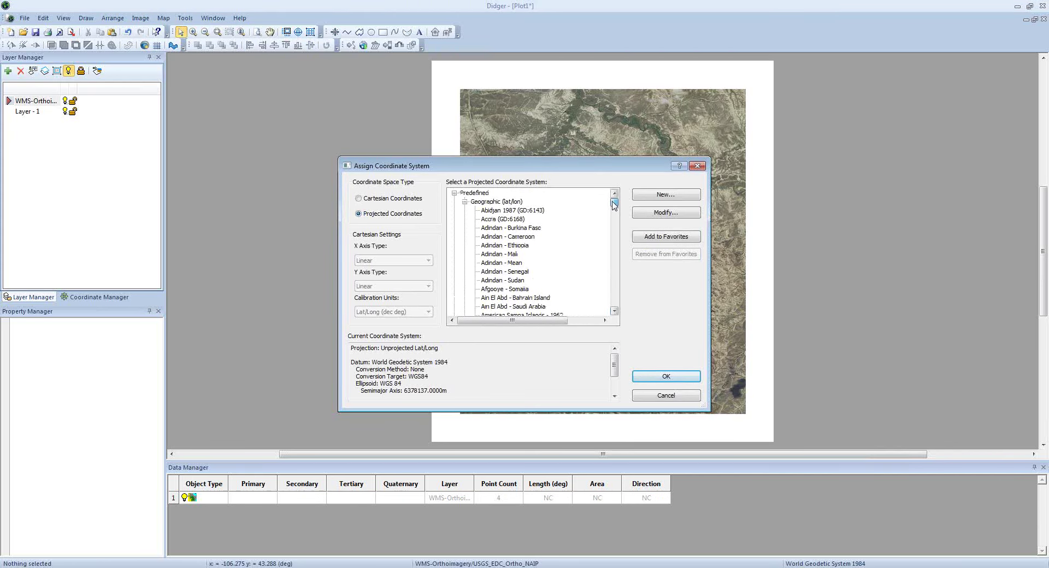
pyautogui.click(465, 201)
pyautogui.click(465, 211)
pyautogui.click(475, 237)
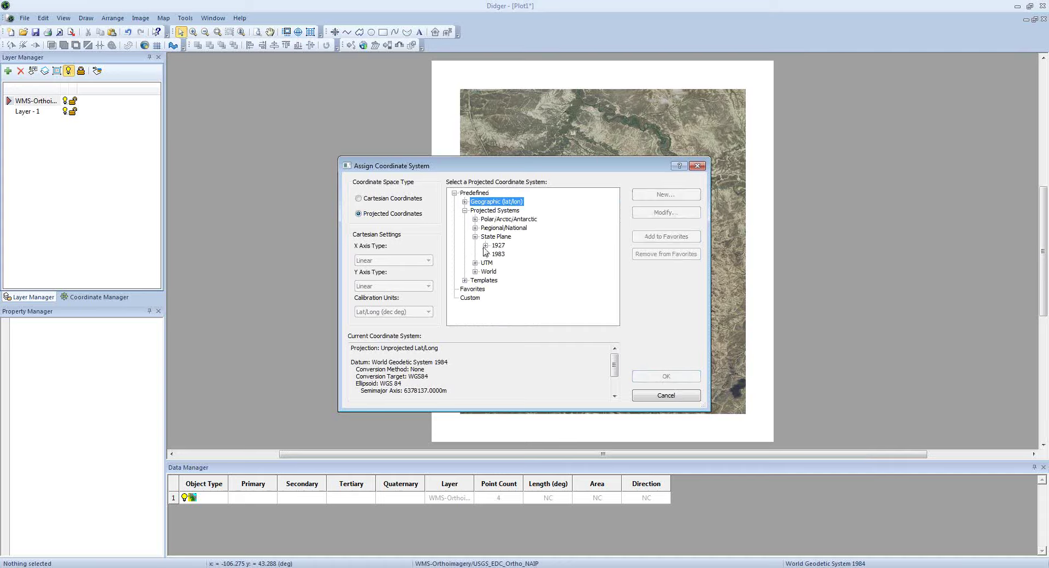
pyautogui.click(485, 246)
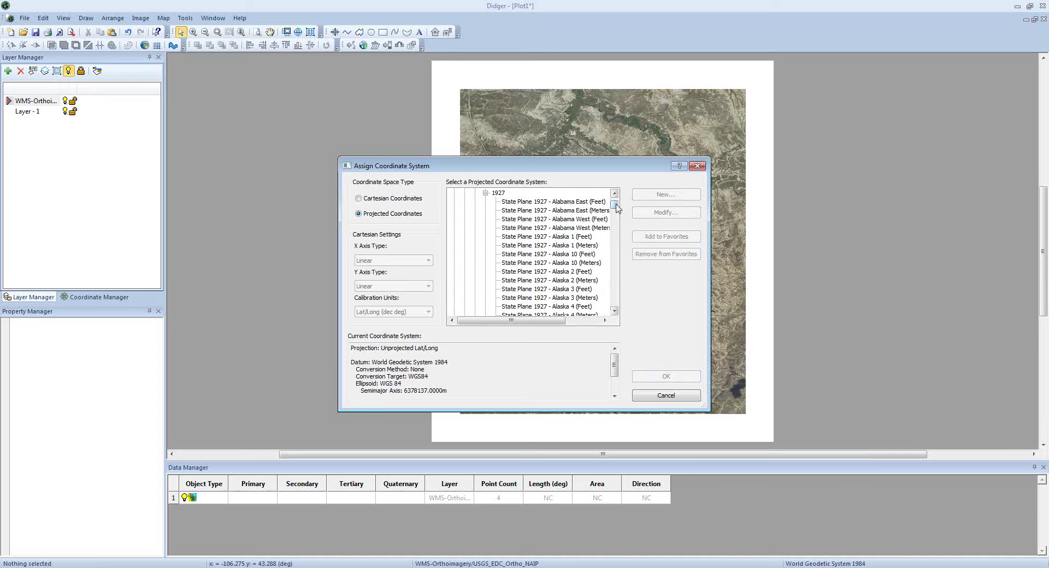
pyautogui.moveTo(616, 209); pyautogui.dragTo(620, 304)
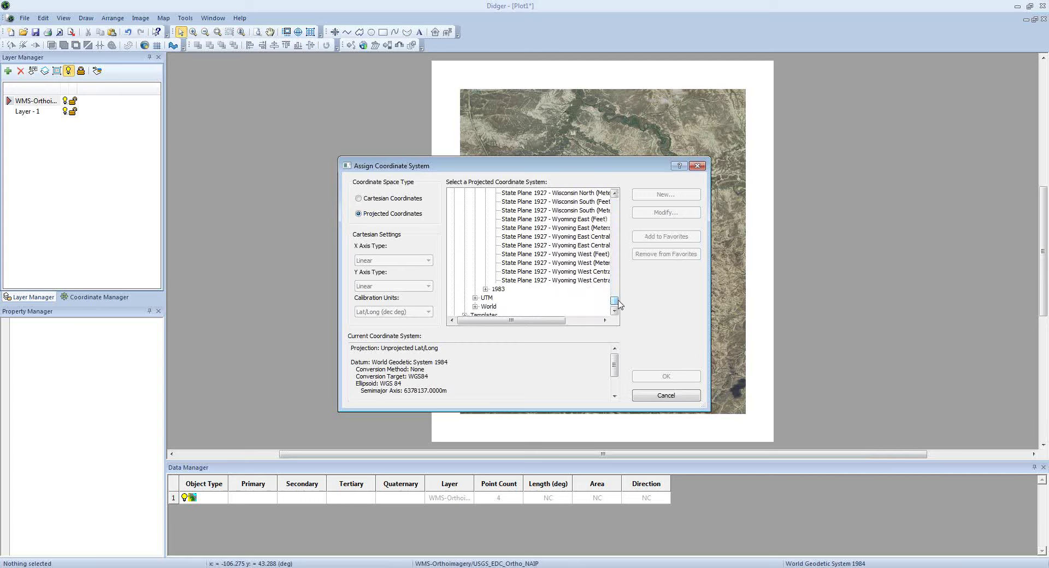
pyautogui.click(590, 240)
pyautogui.click(667, 377)
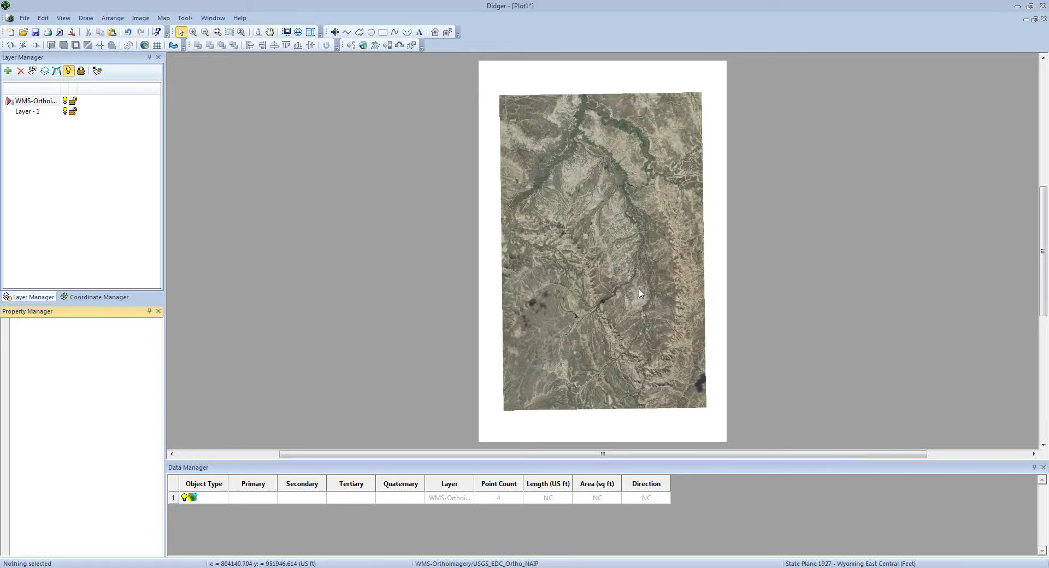
# - Export the map as a TIF Tagged Image named AerialImage in the FilesForWebinar folder, keeping the offered export options
pyautogui.click(24, 18)
pyautogui.click(52, 105)
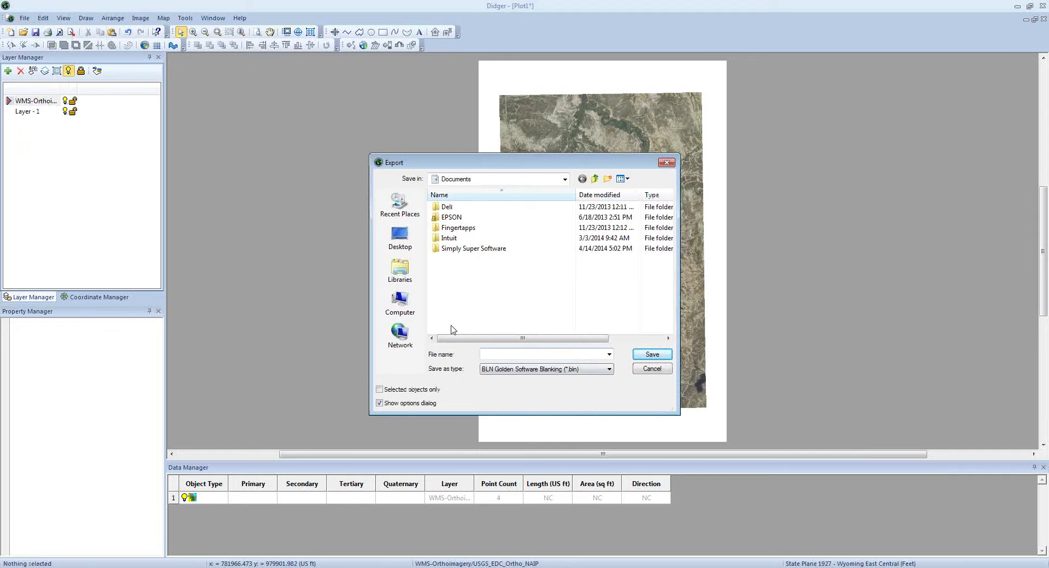
pyautogui.click(399, 238)
pyautogui.doubleClick(506, 264)
pyautogui.click(510, 354)
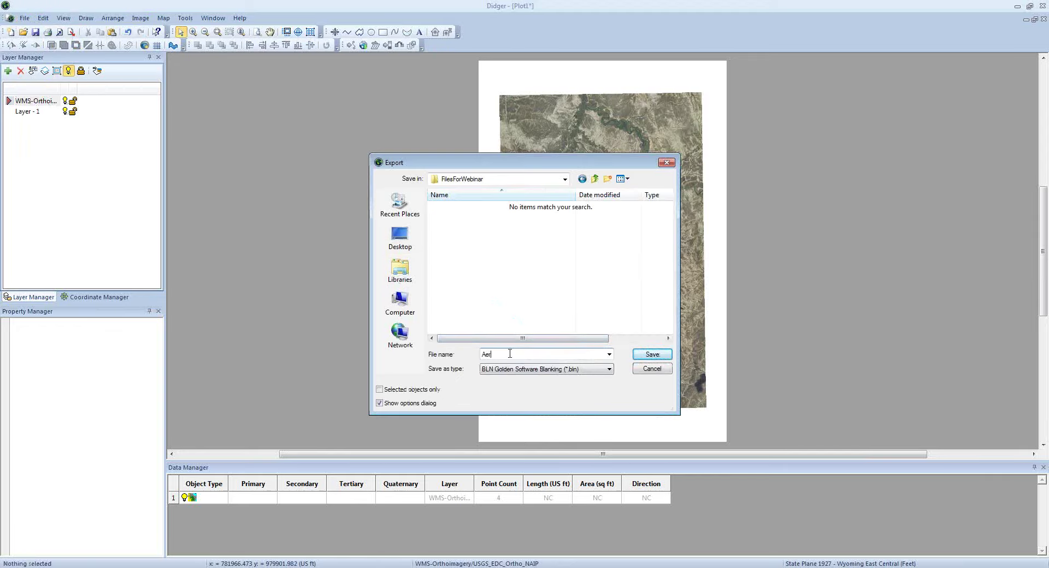
pyautogui.write('AerialImage')
pyautogui.click(510, 370)
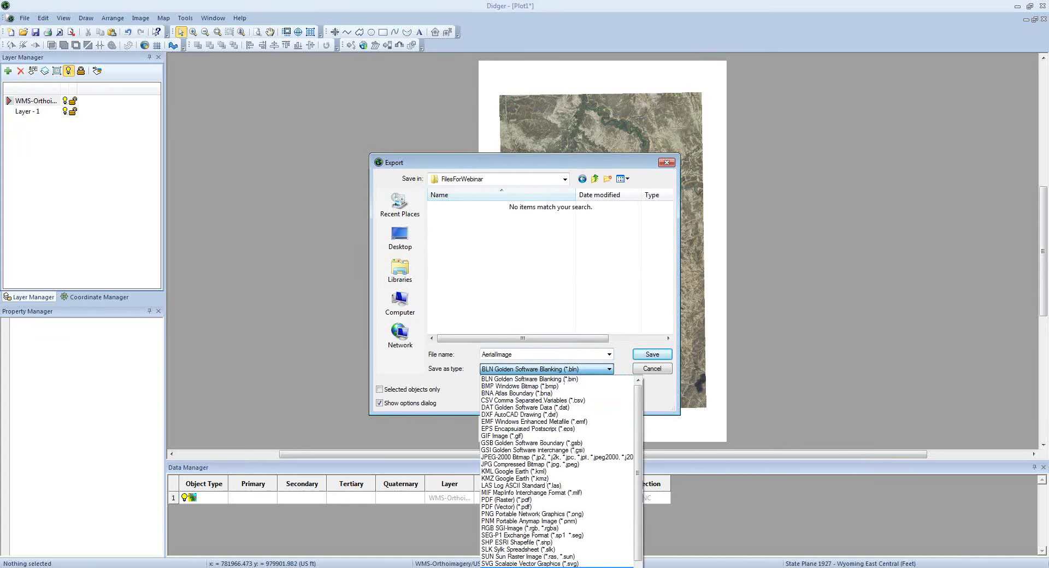
pyautogui.click(525, 564)
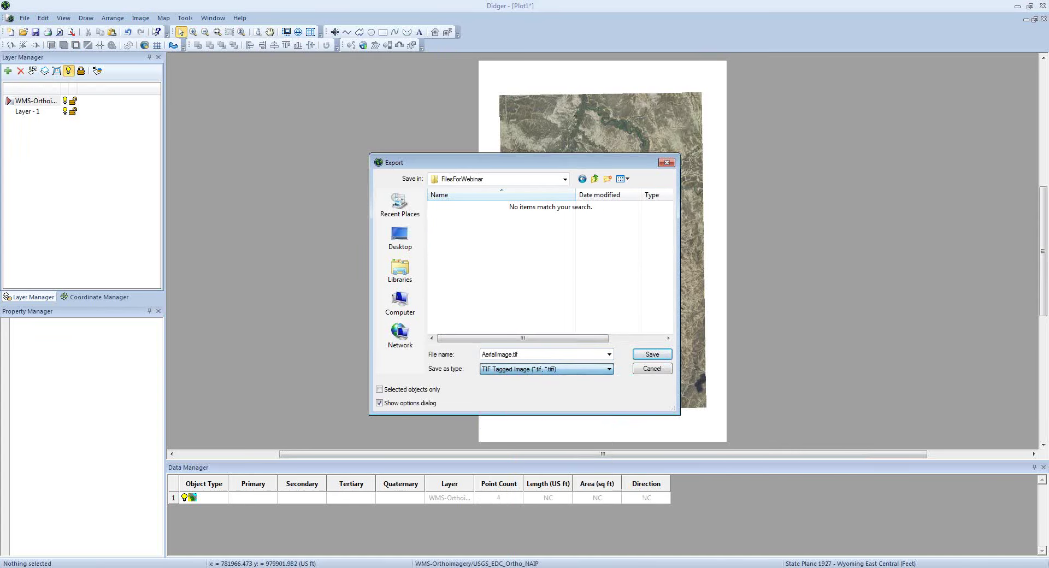
pyautogui.click(651, 354)
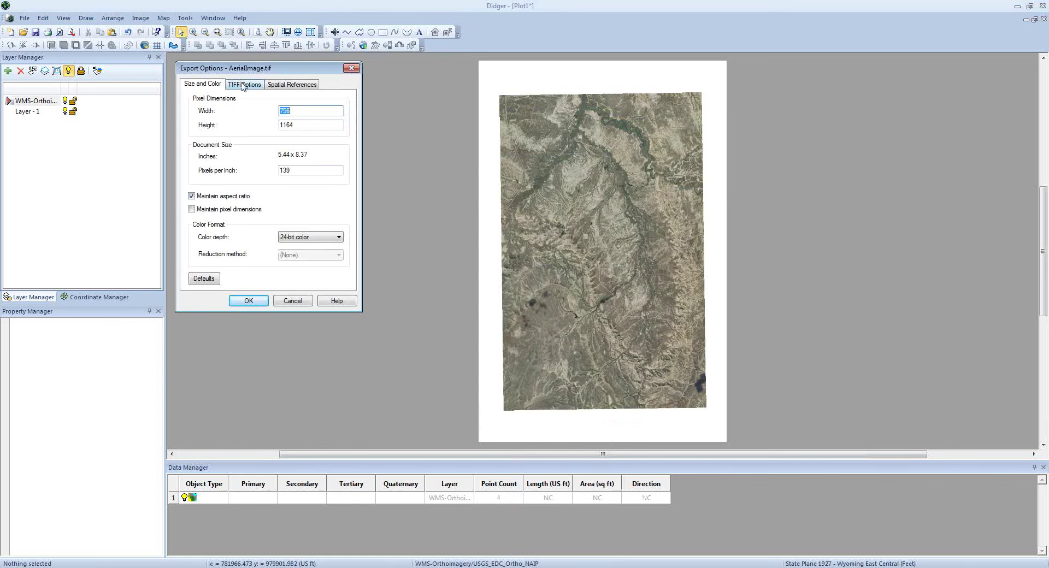
pyautogui.click(247, 303)
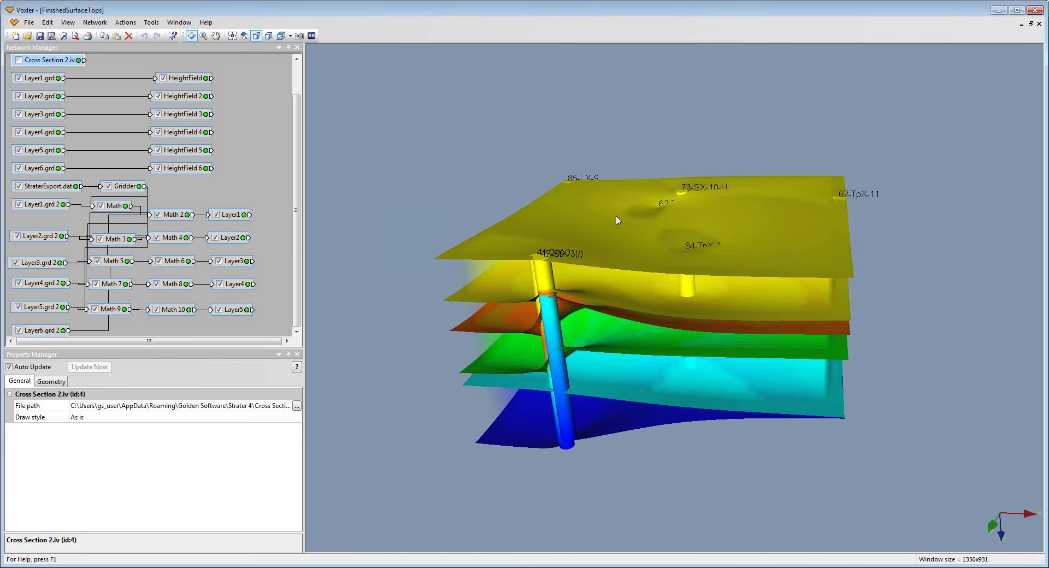
# - Switch to Voxler, import AerialImage.tif into the FinishedSurfaceTops network and place its module between Layer1.grd and the first HeightField
pyautogui.click(33, 25)
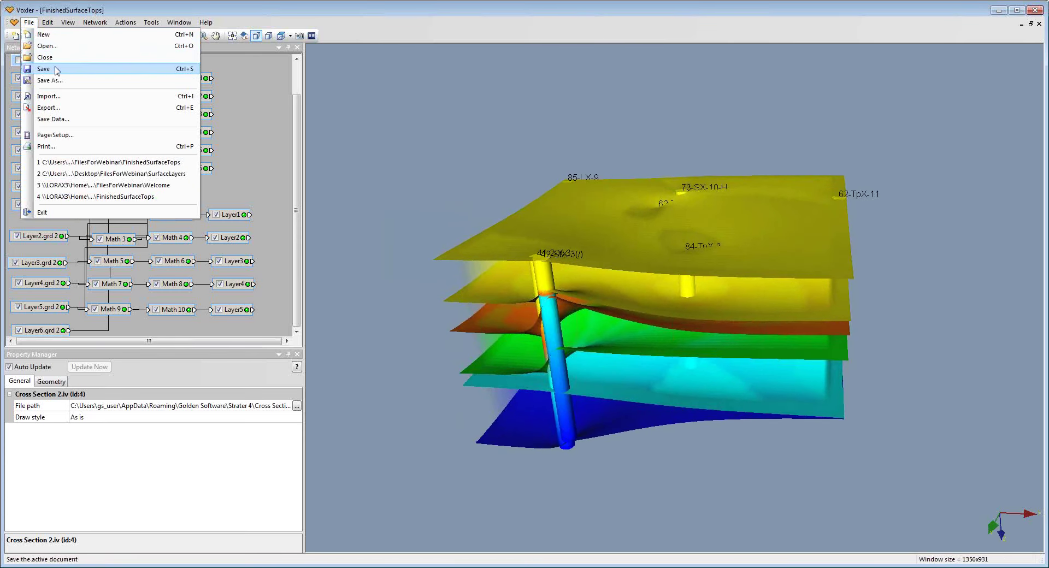
pyautogui.click(63, 99)
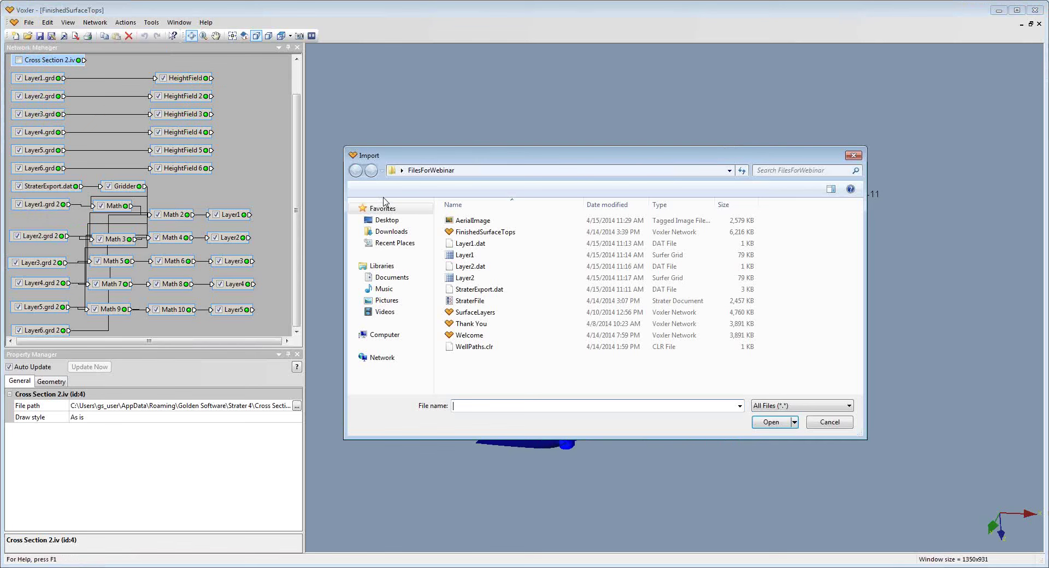
pyautogui.doubleClick(497, 221)
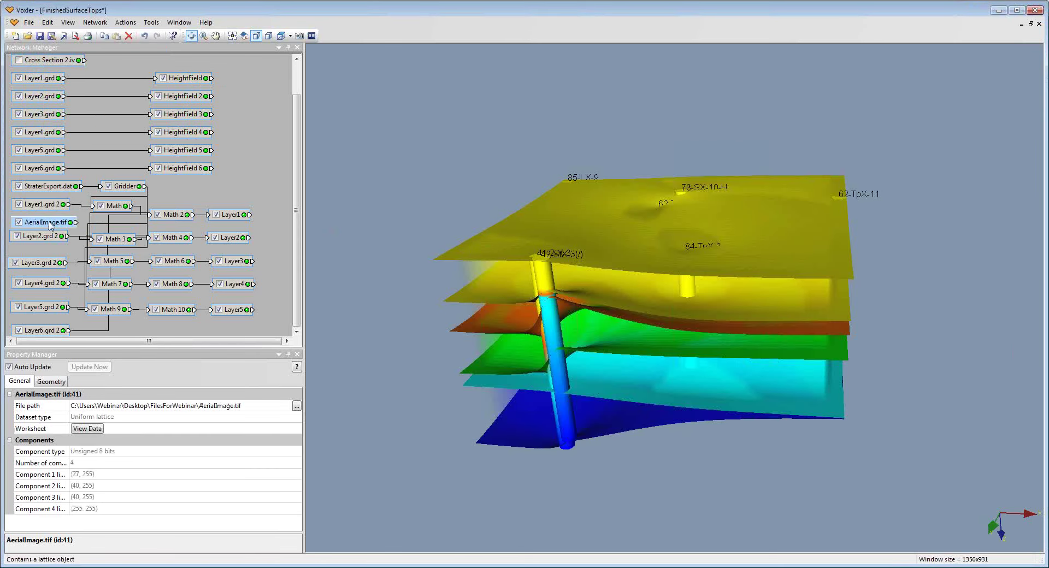
pyautogui.moveTo(51, 226); pyautogui.dragTo(110, 90)
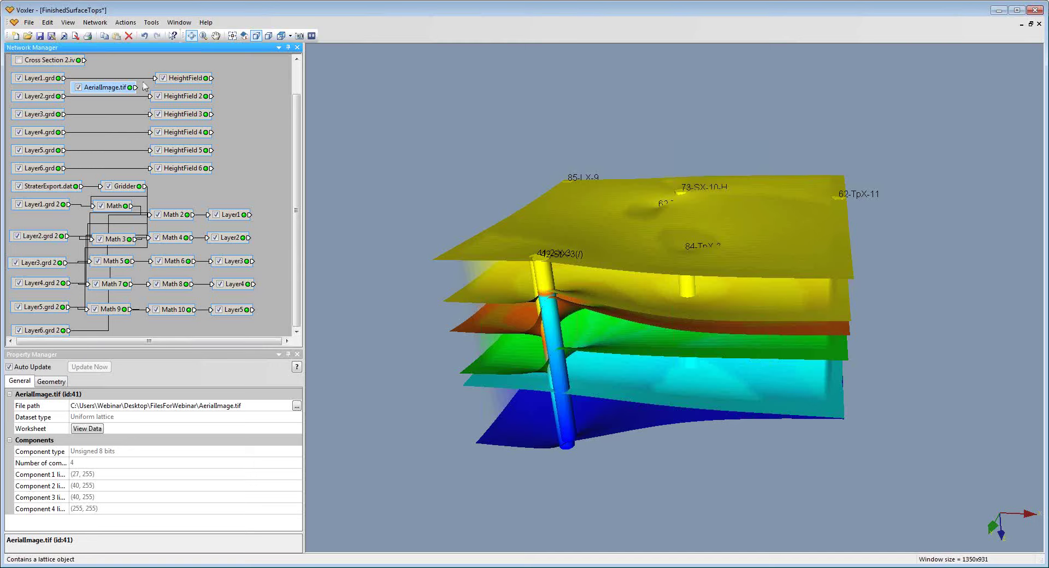
# - Connect AerialImage.tif to the input overlay of the HeightField fed by Layer1.grd
pyautogui.scroll(2, 297, 131)
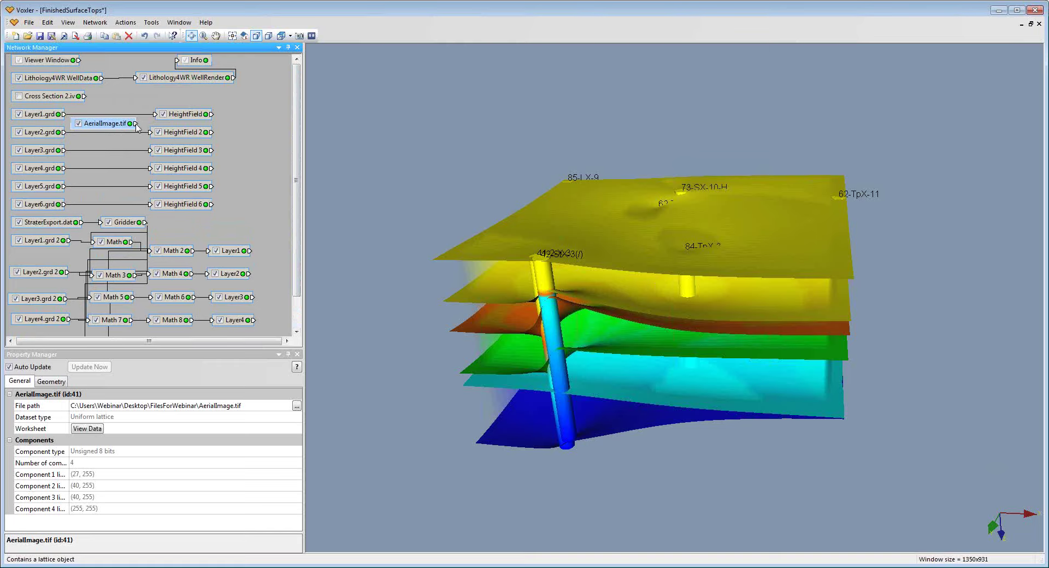
pyautogui.moveTo(136, 125); pyautogui.dragTo(157, 120)
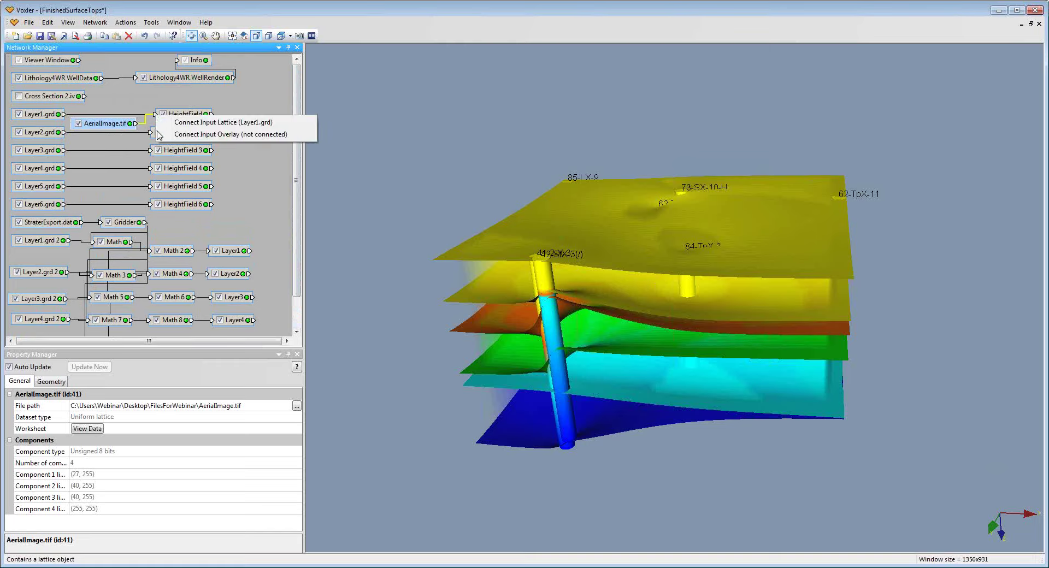
pyautogui.click(159, 135)
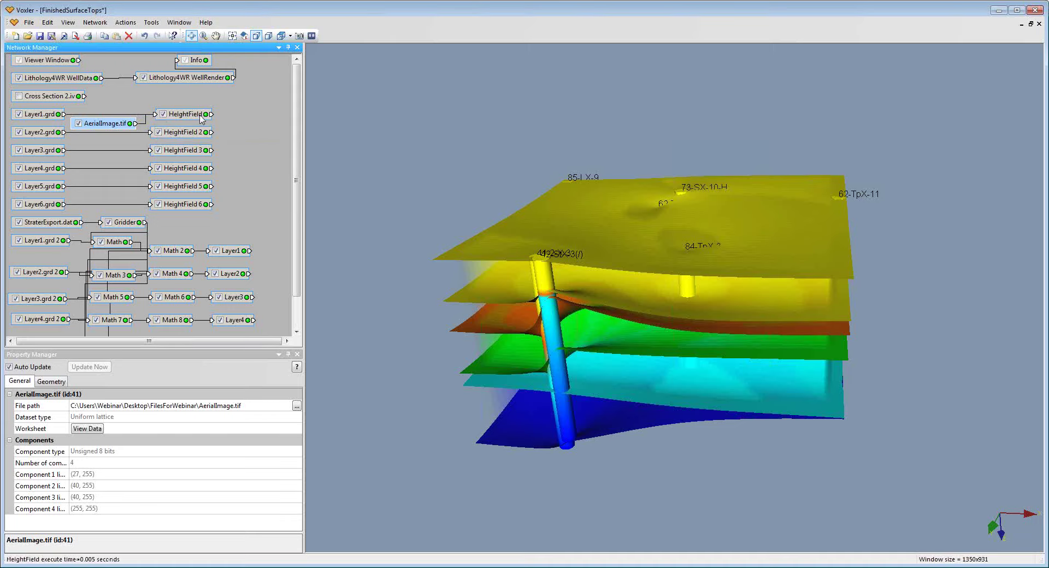
# - Show the overlay on the first HeightField with color modulation set to Use overlay color only, and inspect the draped model
pyautogui.moveTo(201, 116); pyautogui.dragTo(213, 111)
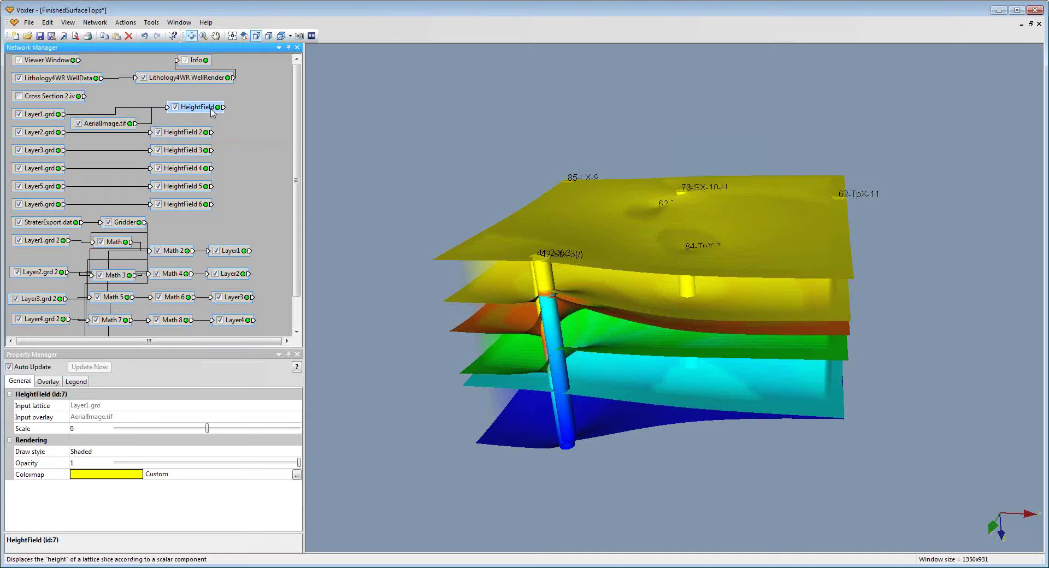
pyautogui.click(49, 382)
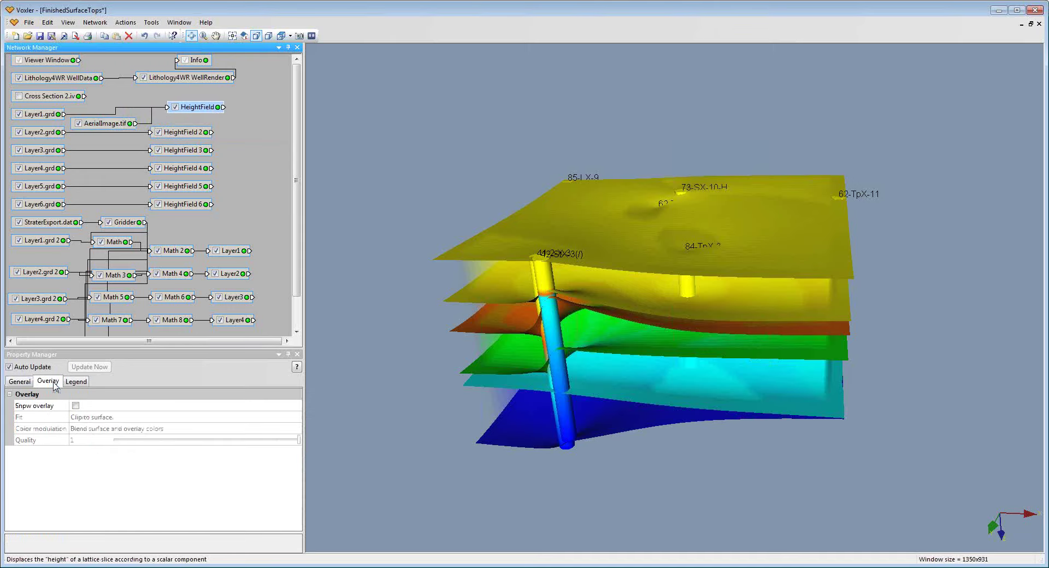
pyautogui.click(75, 406)
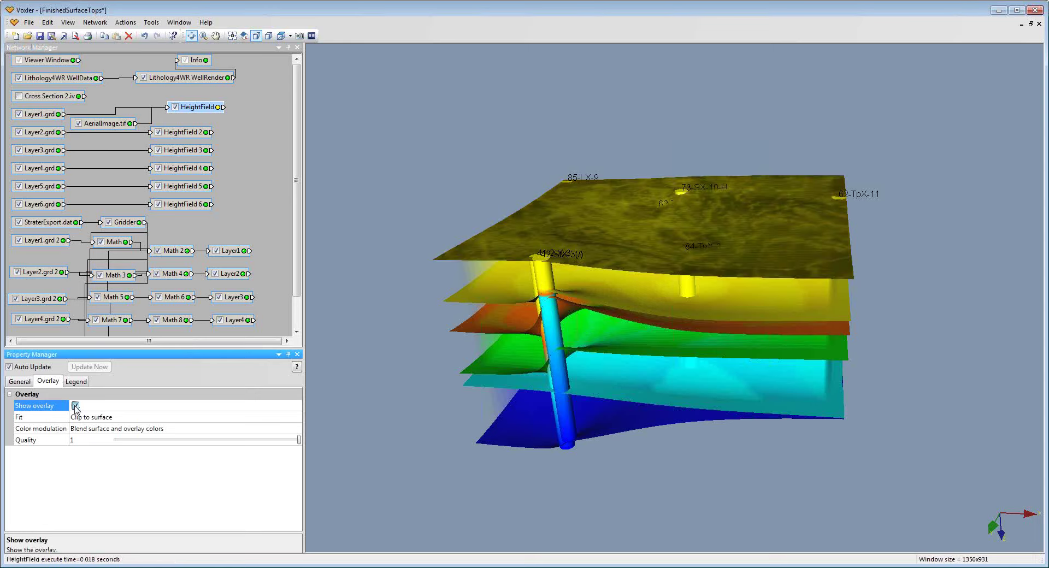
pyautogui.click(100, 430)
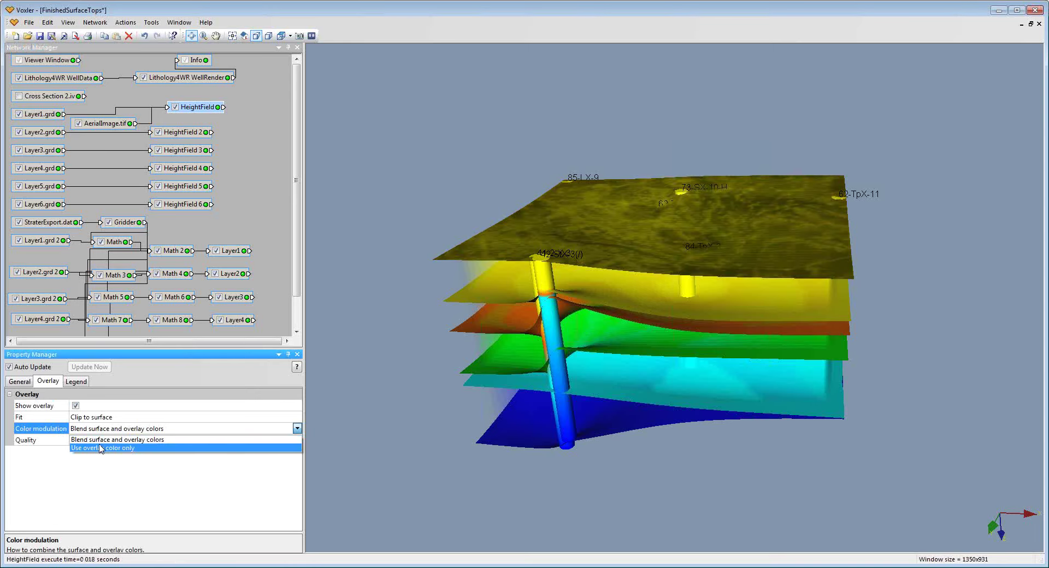
pyautogui.click(100, 448)
pyautogui.moveTo(495, 320); pyautogui.dragTo(501, 339)
pyautogui.moveTo(585, 400); pyautogui.dragTo(540, 285)
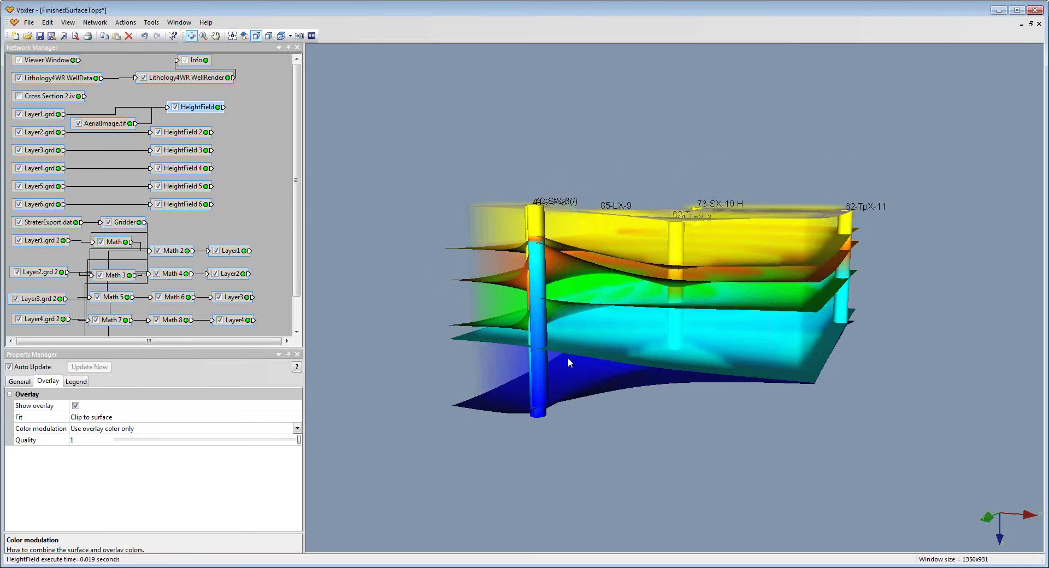
pyautogui.moveTo(565, 363); pyautogui.dragTo(656, 314)
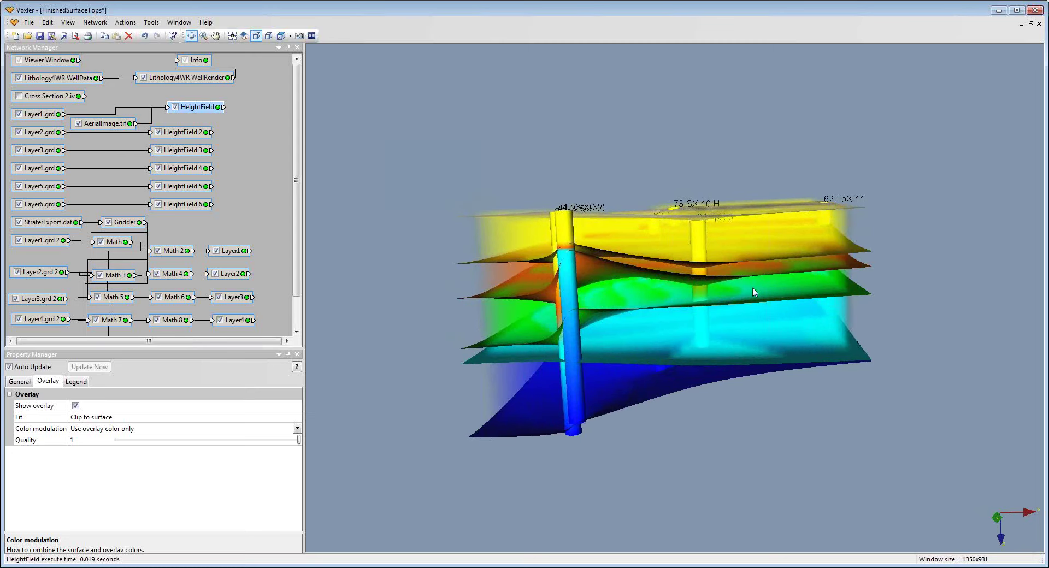
pyautogui.moveTo(709, 255); pyautogui.dragTo(692, 239)
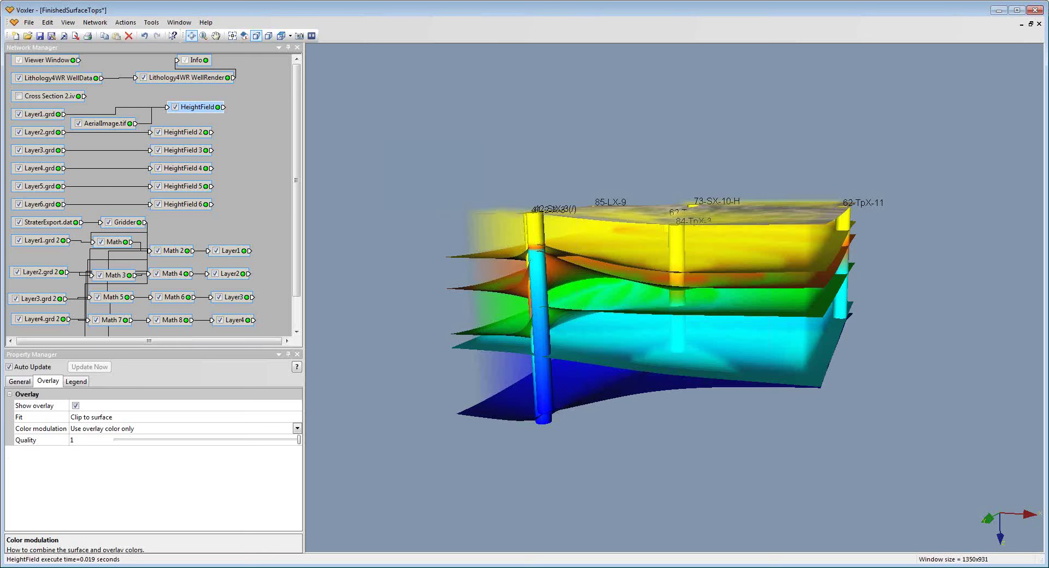
# - Open the Thank You network file from the FilesForWebinar folder
pyautogui.click(27, 36)
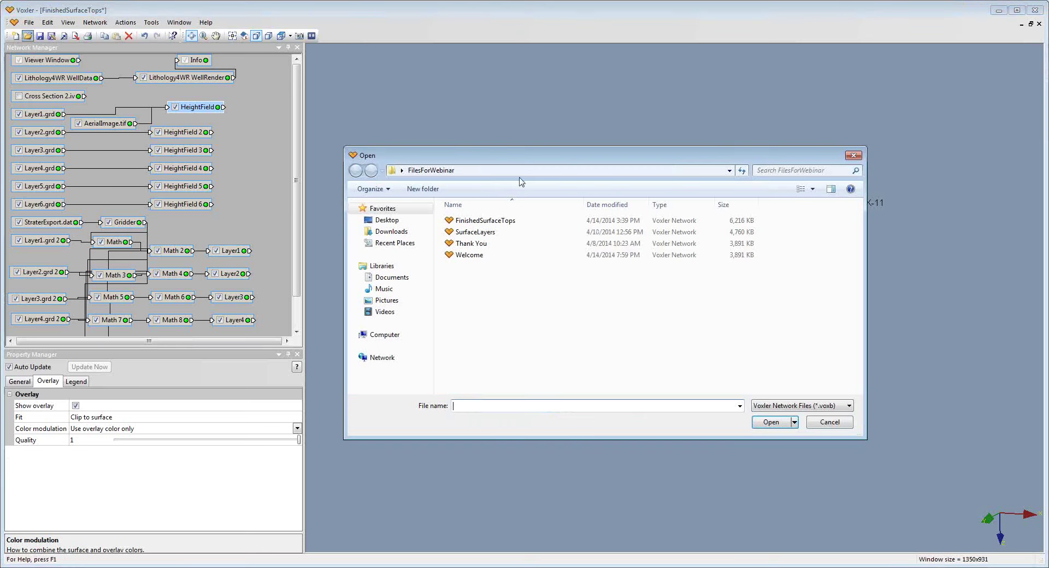
pyautogui.doubleClick(494, 246)
pyautogui.click(541, 311)
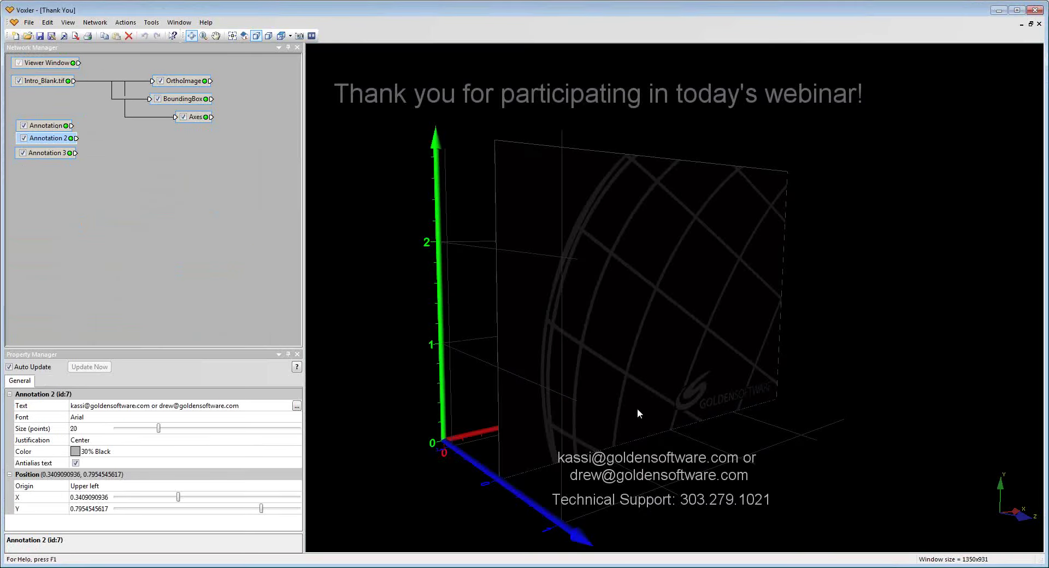